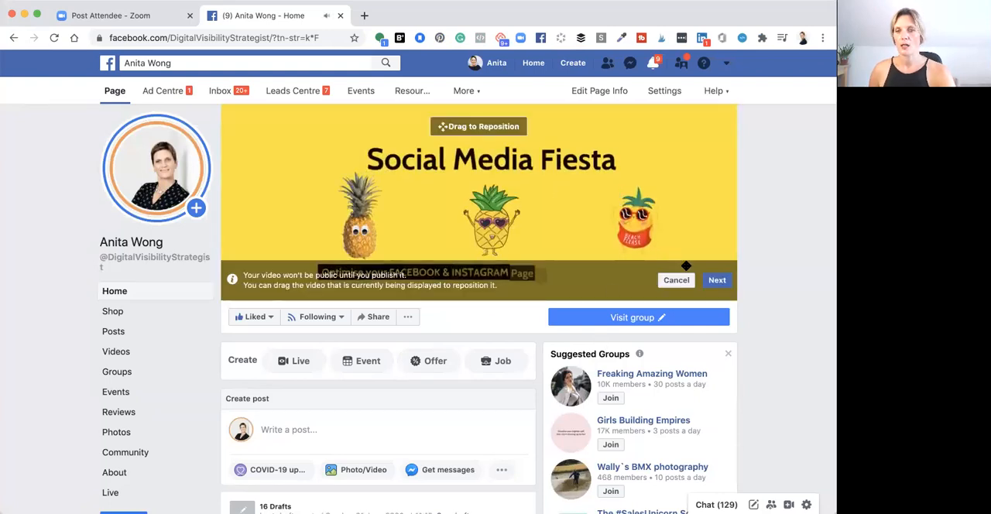
# Accept the cover video's current position and publish it on the Facebook page with automatic looping
pyautogui.click(714, 280)
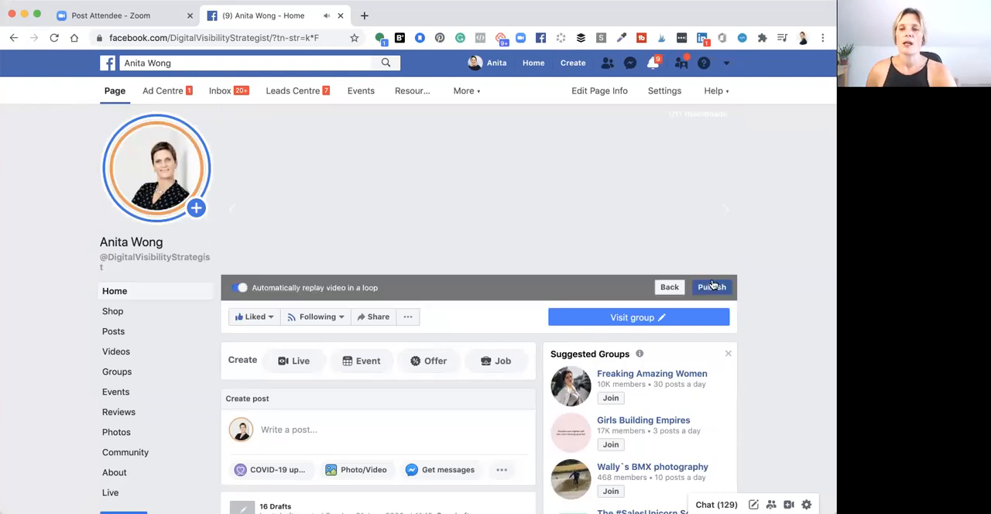
pyautogui.click(711, 287)
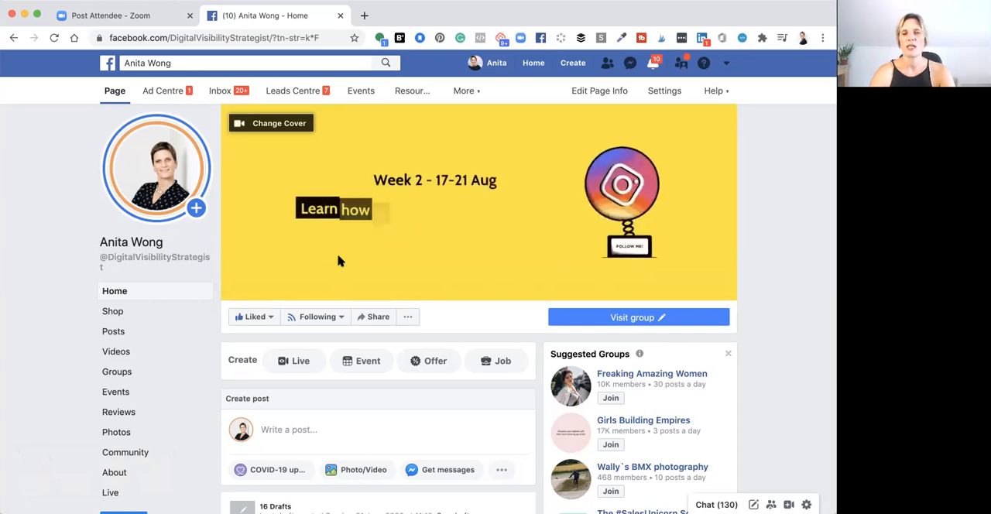
# Open the wave.video site in a new browser tab
pyautogui.click(363, 17)
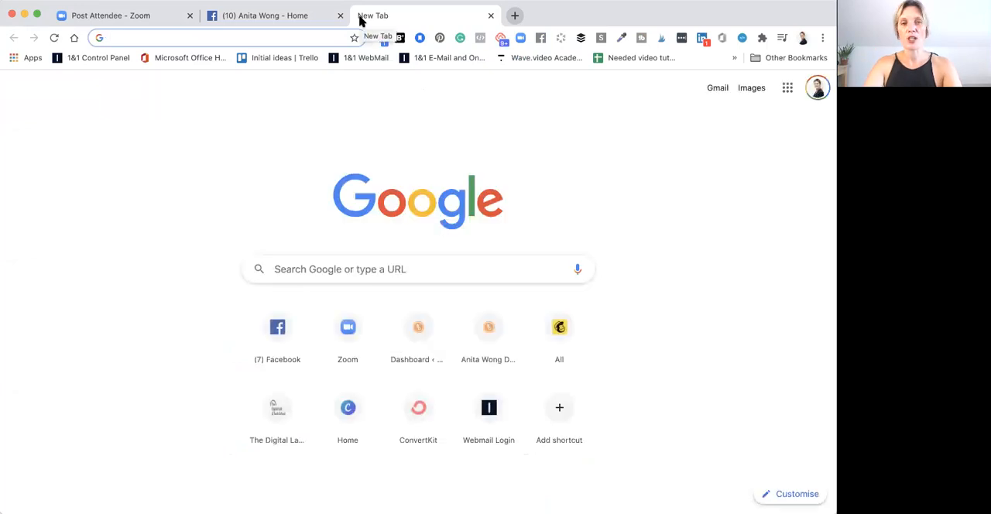
pyautogui.write('wave')
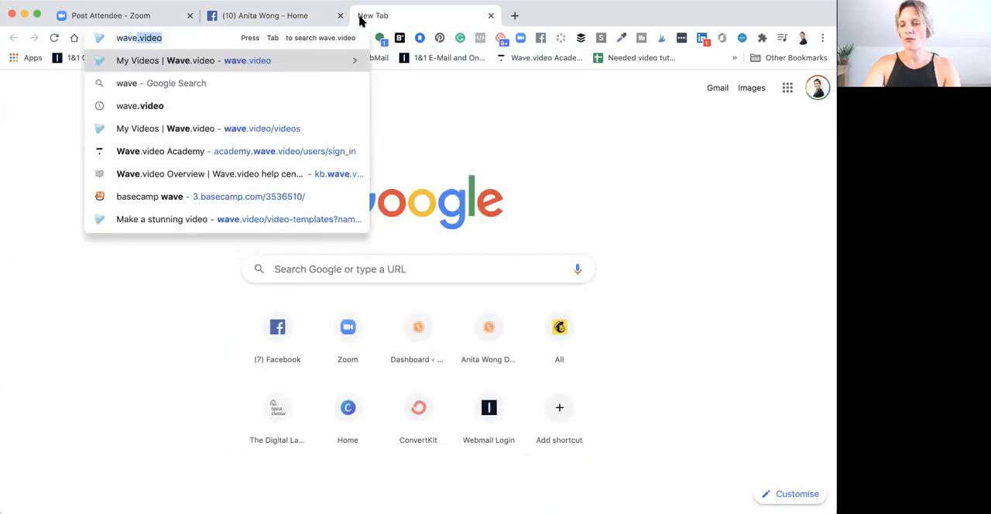
pyautogui.press('Return')
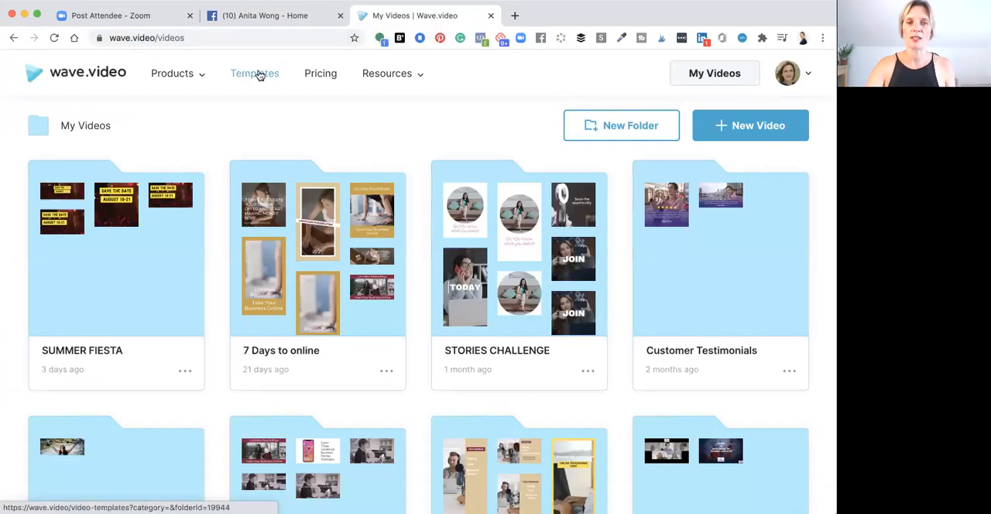
# Review the features and monthly prices of the Free, Creator and Business plans on wave.video's pricing page
pyautogui.click(317, 74)
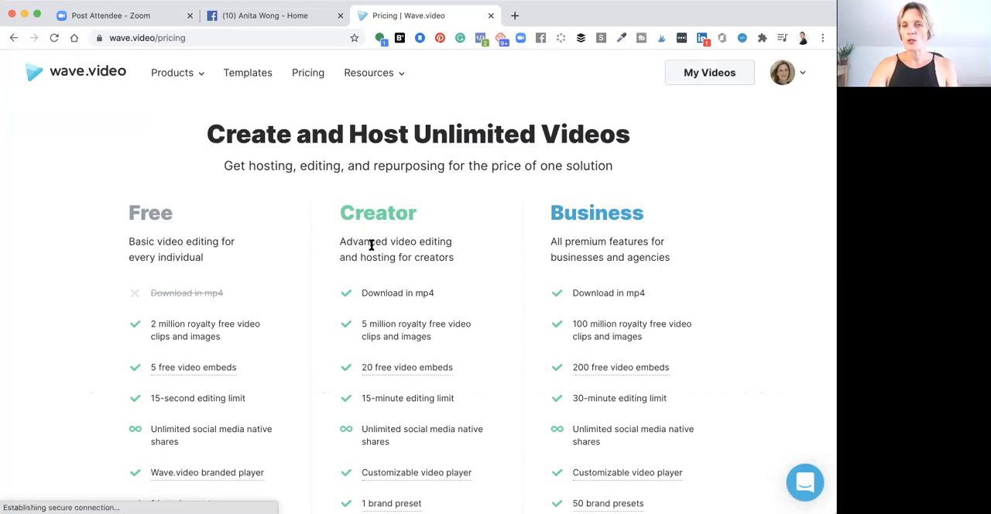
pyautogui.scroll(-8, 372, 246)
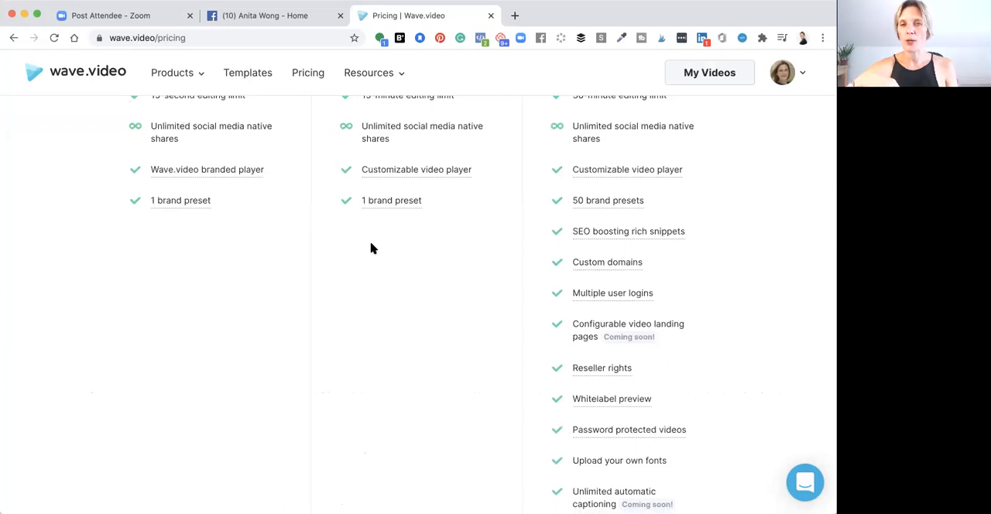
pyautogui.scroll(-12, 372, 248)
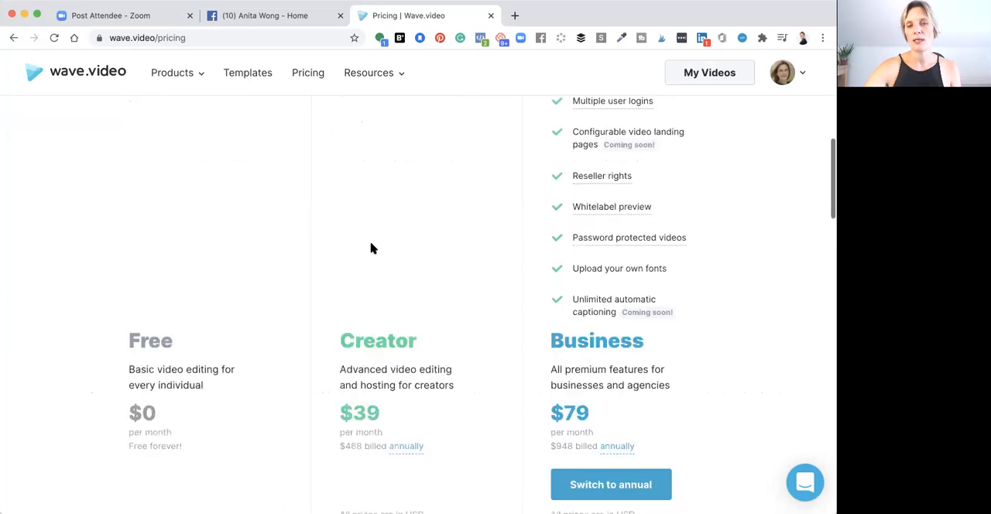
pyautogui.scroll(5, 371, 248)
pyautogui.scroll(1, 372, 247)
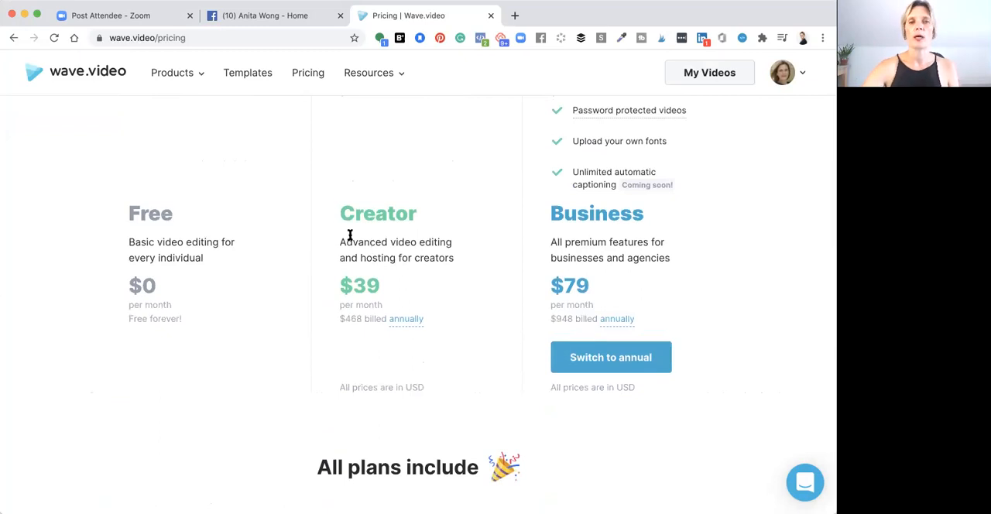
pyautogui.scroll(5, 350, 235)
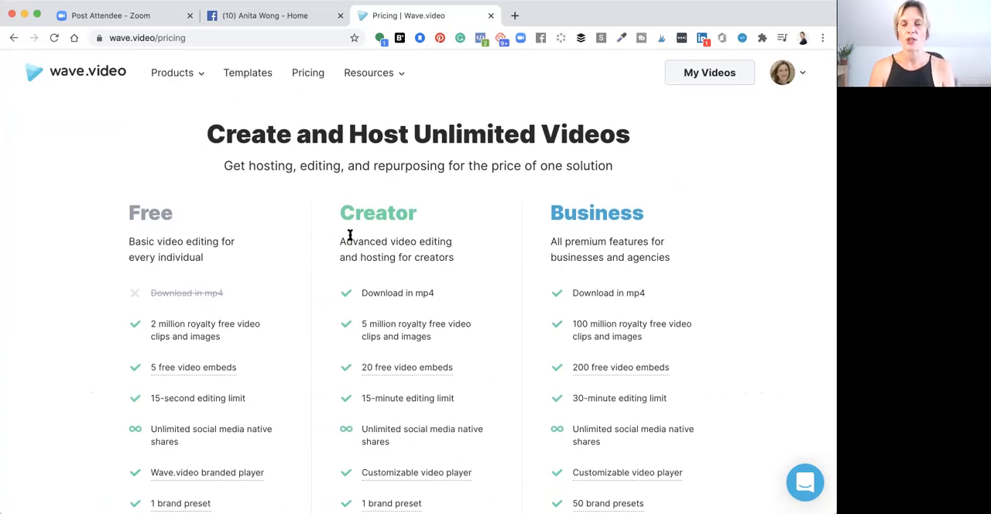
# Open the video template library and filter it to the Facebook Cover aspect ratio
pyautogui.click(242, 75)
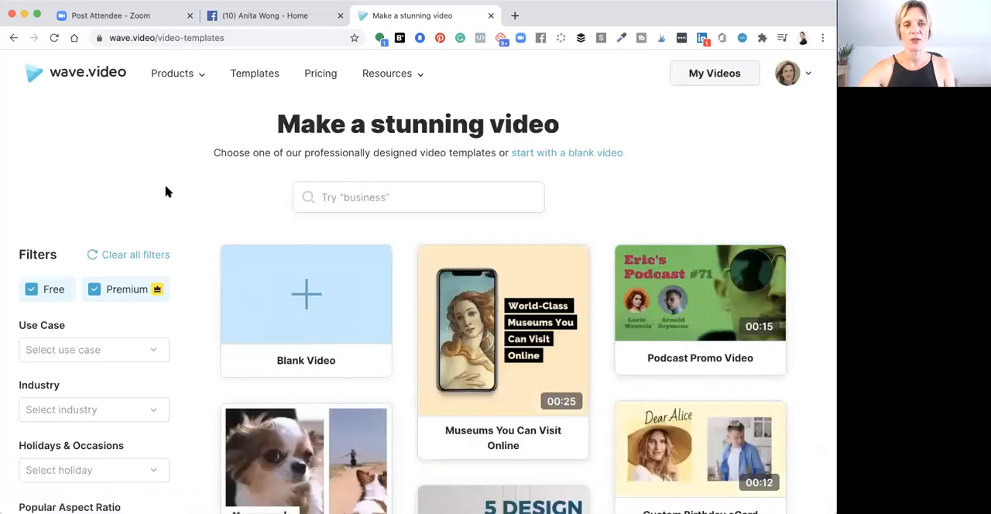
pyautogui.scroll(-2, 165, 192)
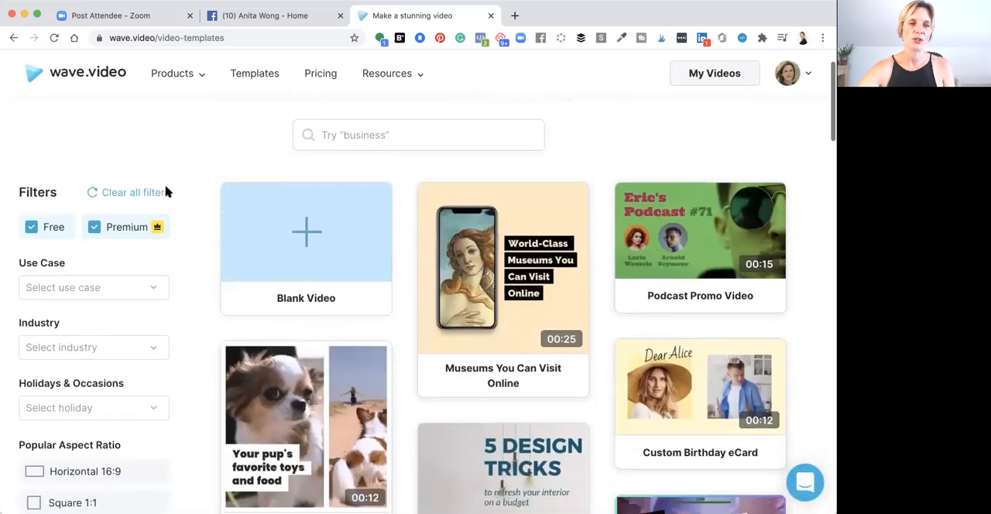
pyautogui.scroll(-4, 165, 192)
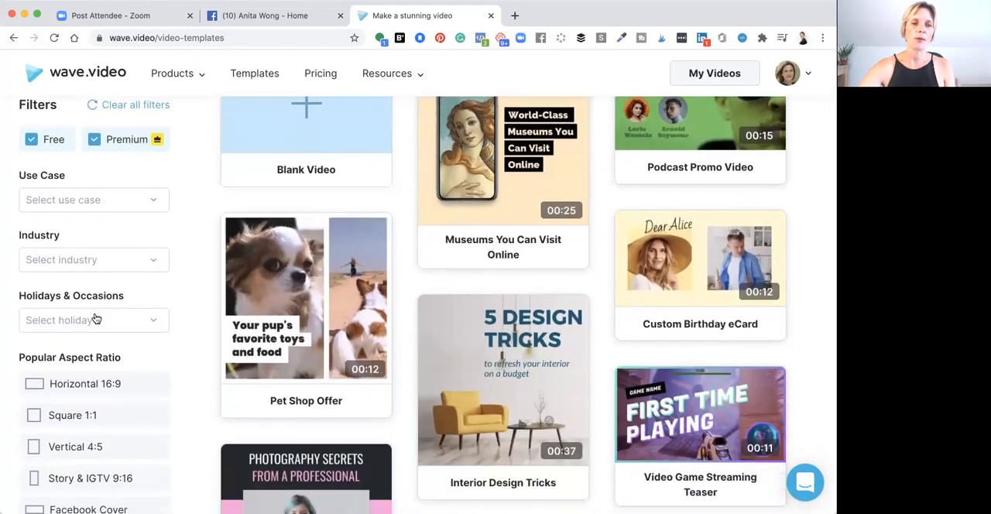
pyautogui.scroll(-1, 96, 319)
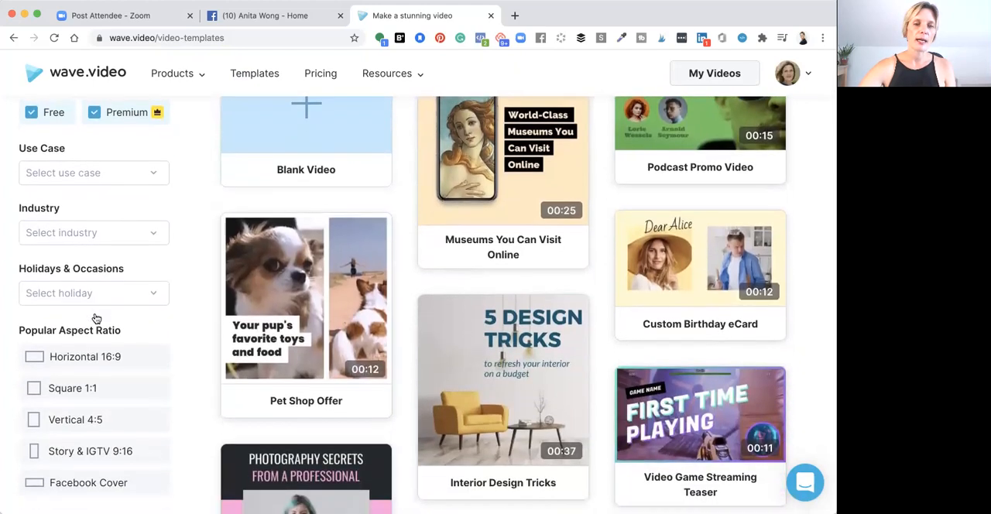
pyautogui.click(83, 484)
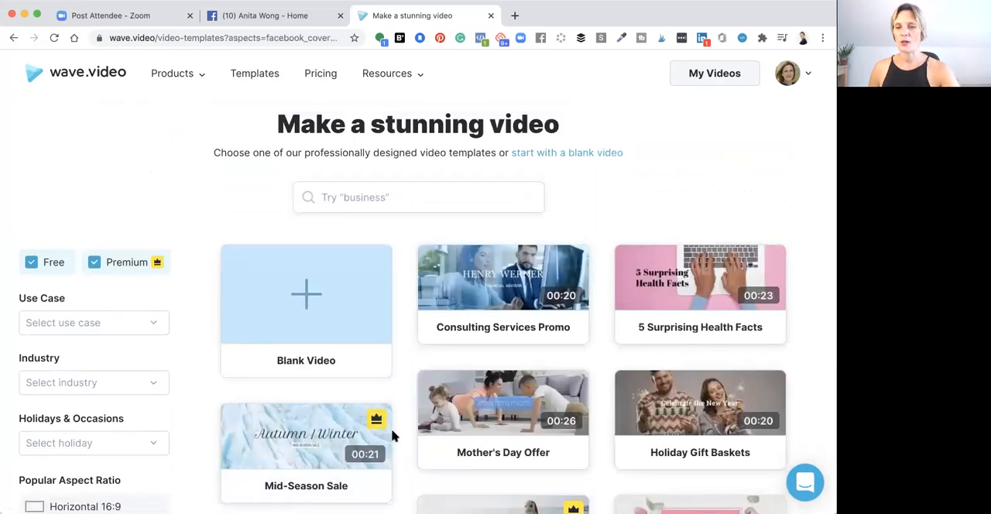
# Preview the Consulting Services Promo template, close the preview and return to the Facebook Cover templates
pyautogui.scroll(-5, 393, 436)
pyautogui.scroll(3, 393, 436)
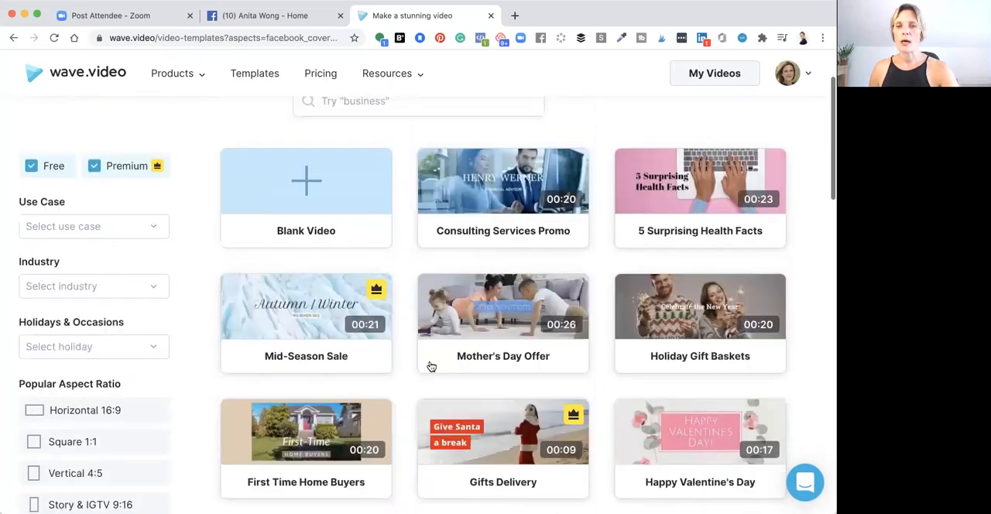
pyautogui.click(502, 192)
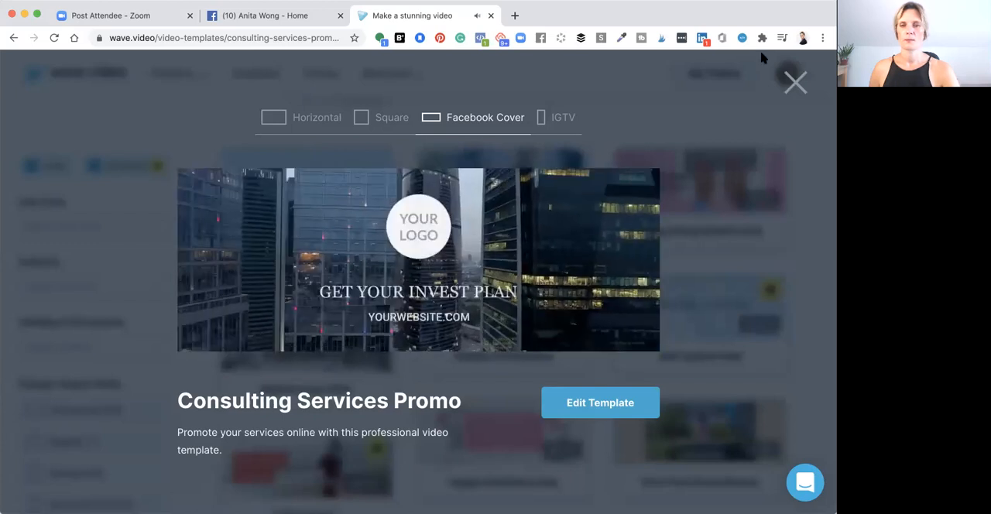
pyautogui.click(795, 83)
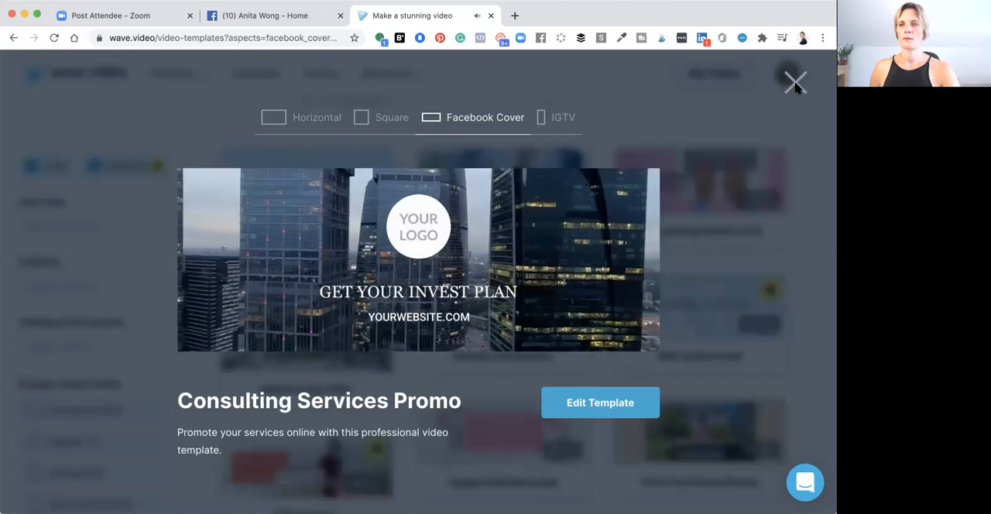
pyautogui.click(795, 84)
pyautogui.click(795, 83)
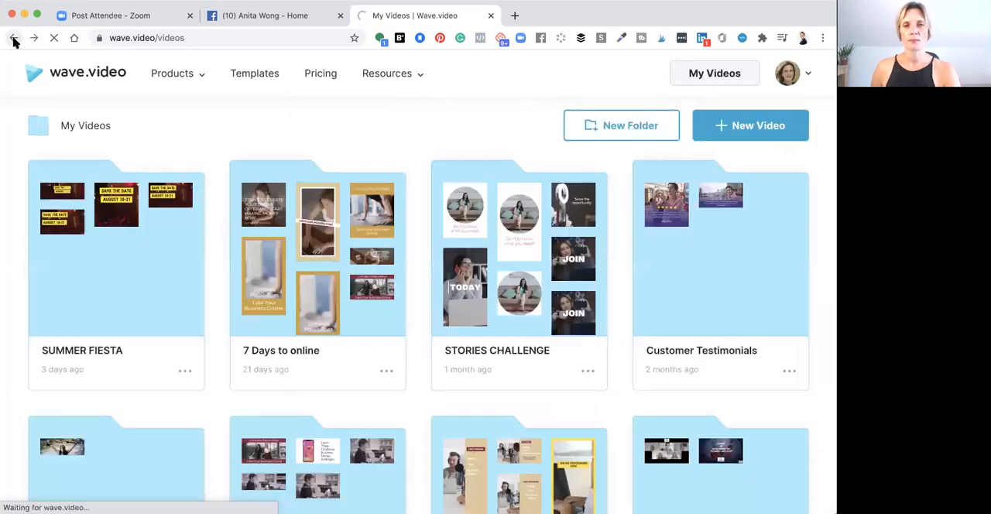
pyautogui.click(13, 39)
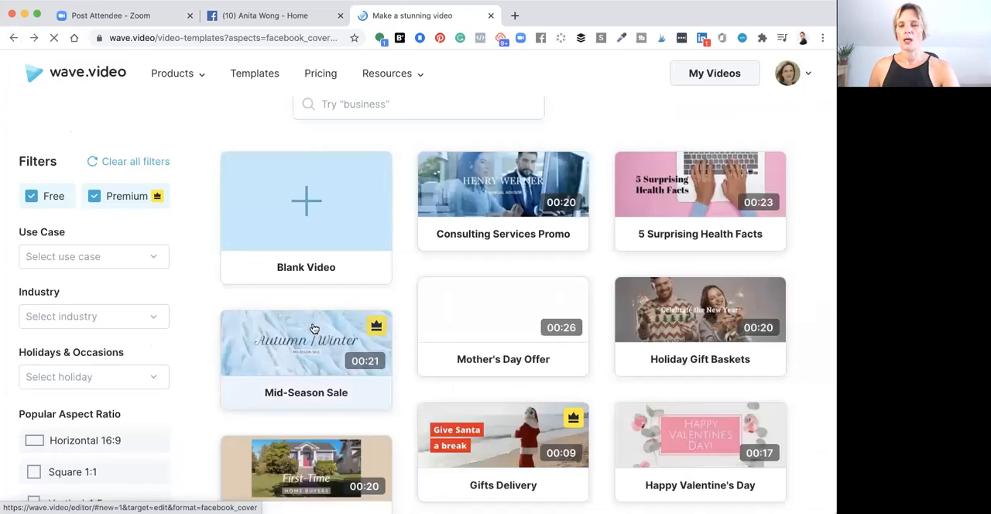
# Browse the Facebook Cover templates to find one suitable for a page cover video
pyautogui.scroll(-3, 313, 329)
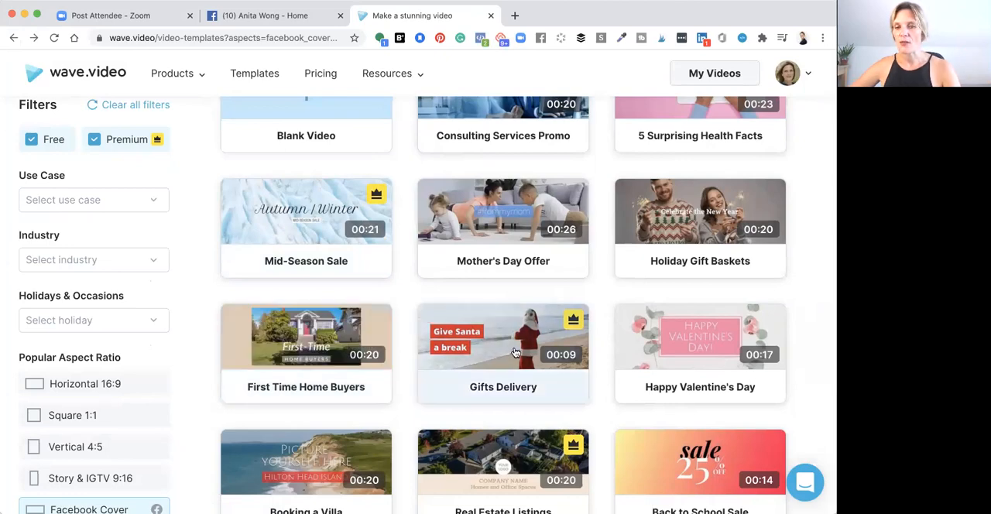
pyautogui.scroll(-5, 515, 353)
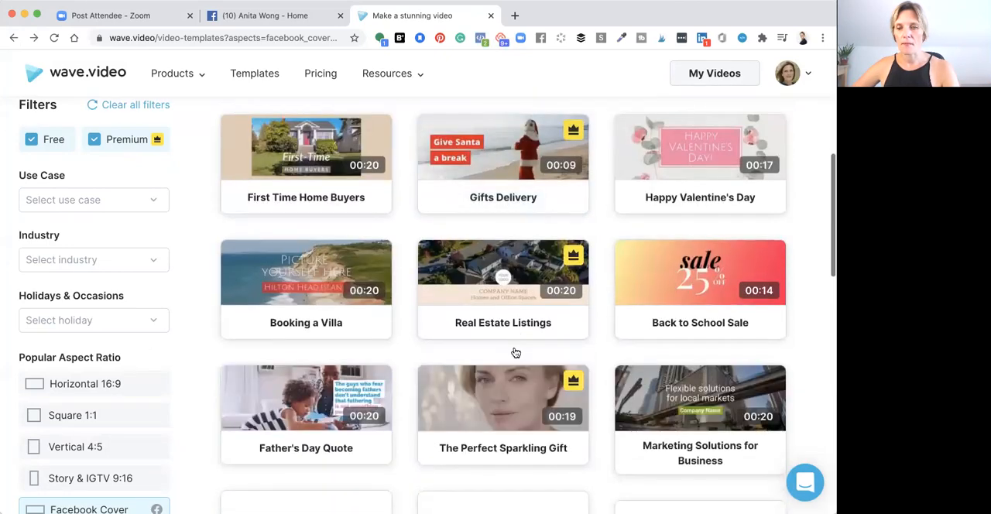
pyautogui.scroll(-3, 515, 353)
pyautogui.scroll(-3, 516, 353)
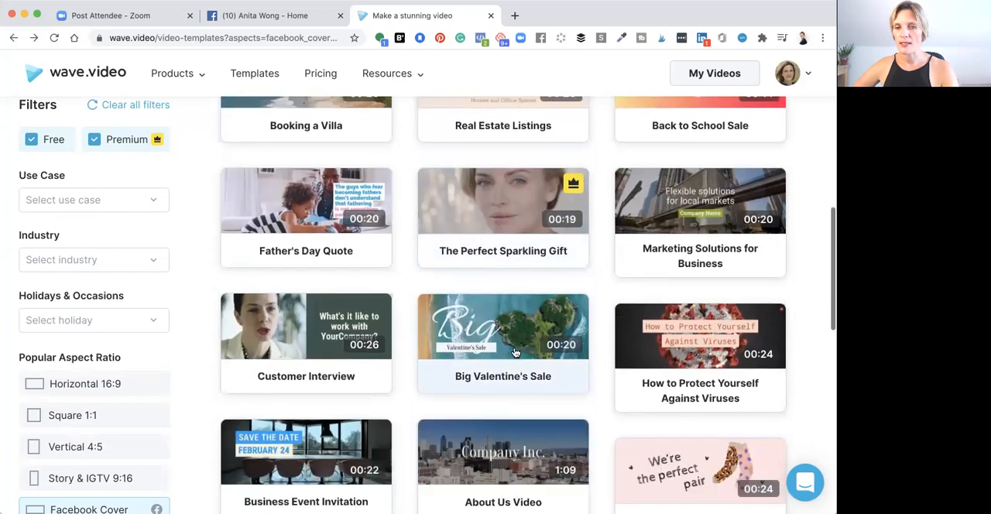
pyautogui.click(503, 191)
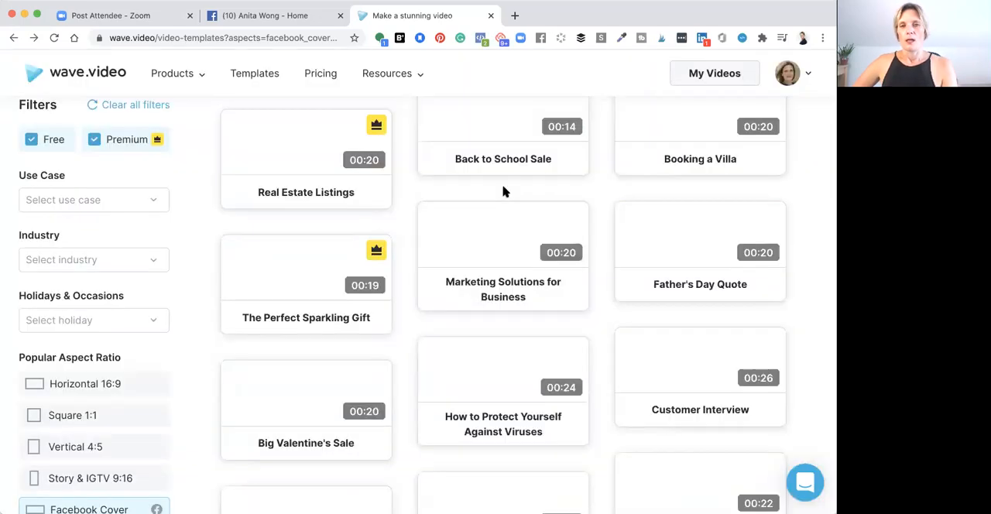
pyautogui.scroll(4, 506, 192)
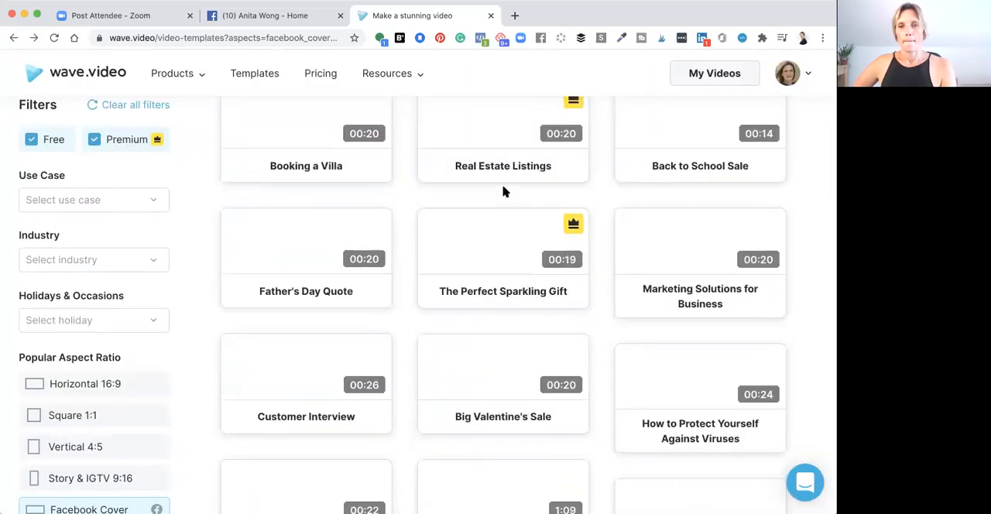
pyautogui.scroll(3, 505, 190)
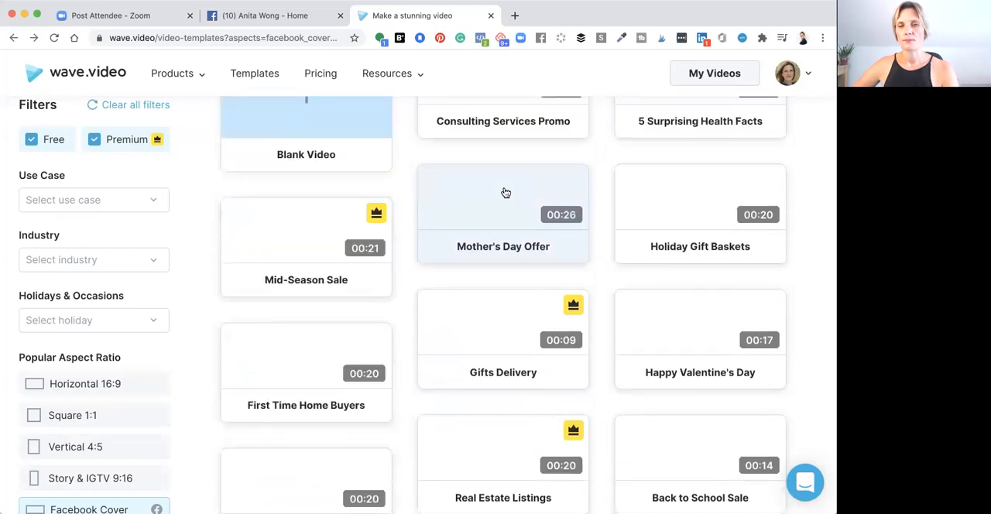
pyautogui.scroll(-3, 503, 188)
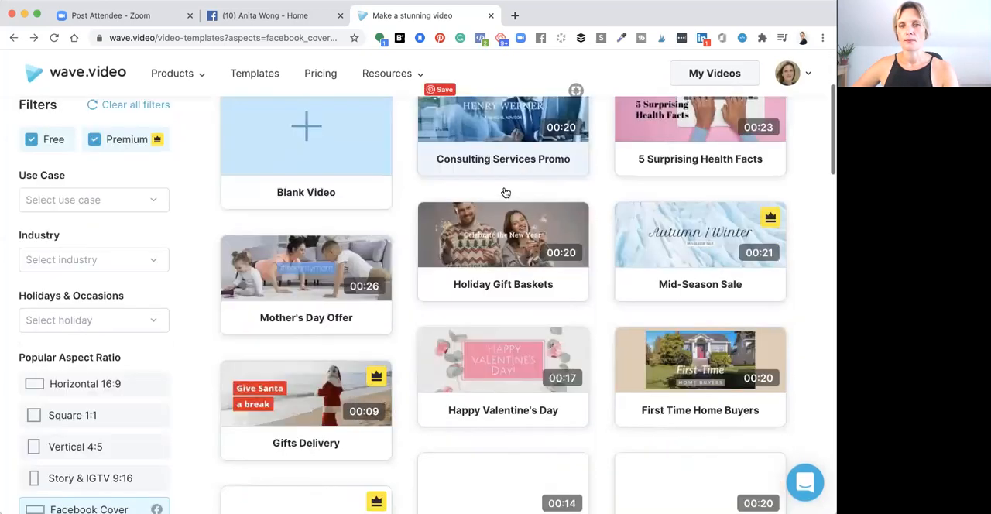
pyautogui.scroll(-4, 505, 191)
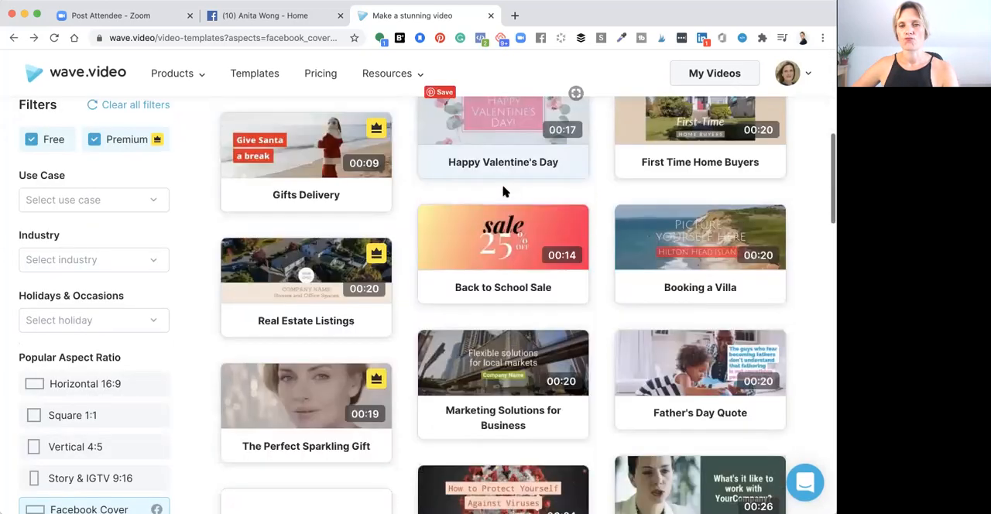
pyautogui.scroll(-3, 505, 191)
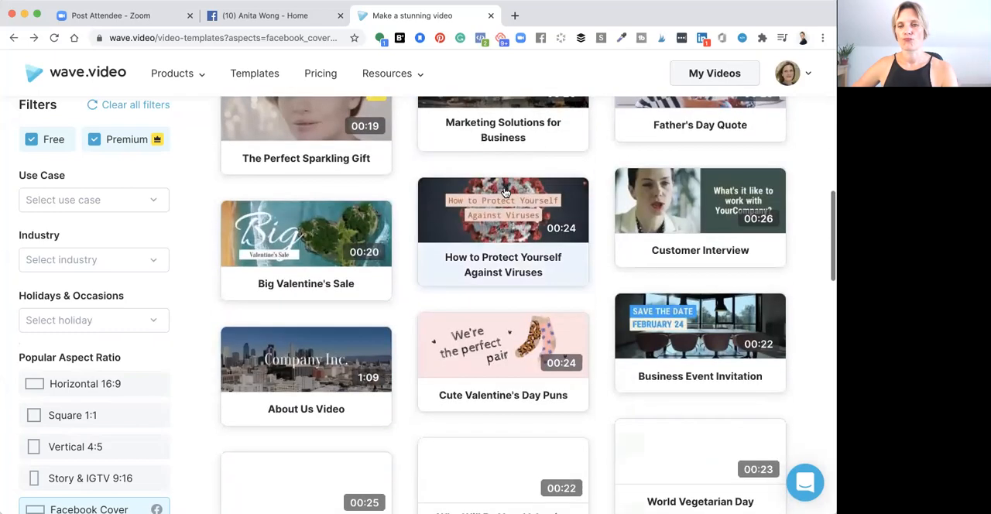
pyautogui.scroll(1, 505, 191)
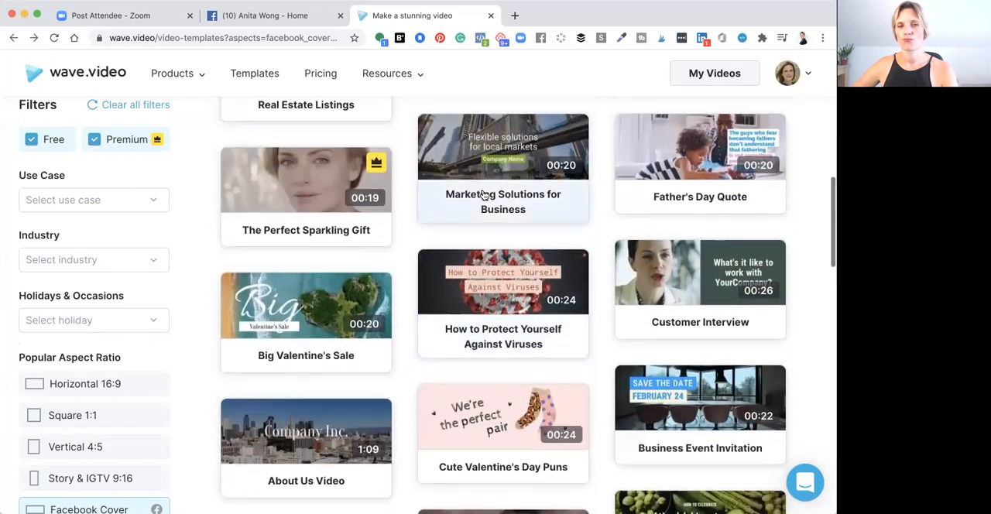
# Open The Perfect Sparkling Gift template for editing as a Facebook cover, and check the published page cover on Facebook while the editor loads
pyautogui.click(309, 194)
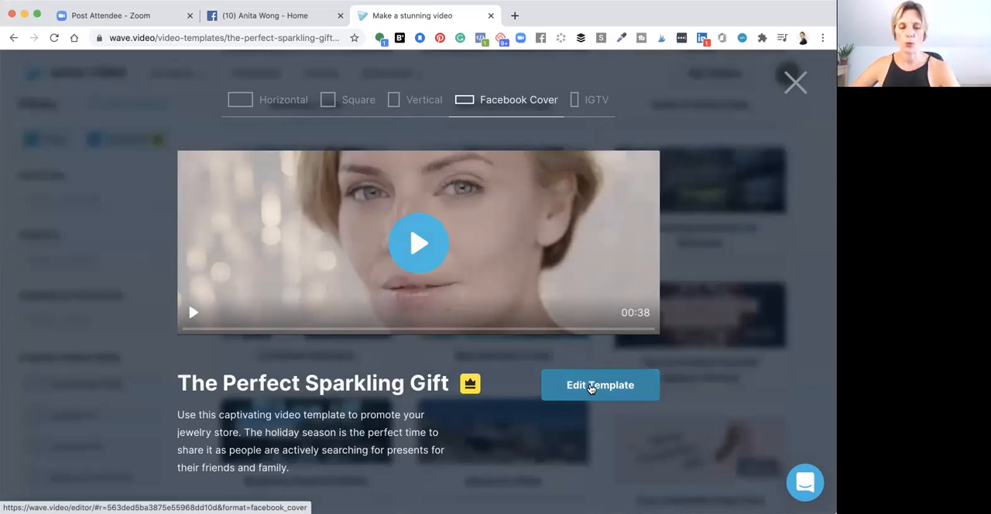
pyautogui.click(590, 387)
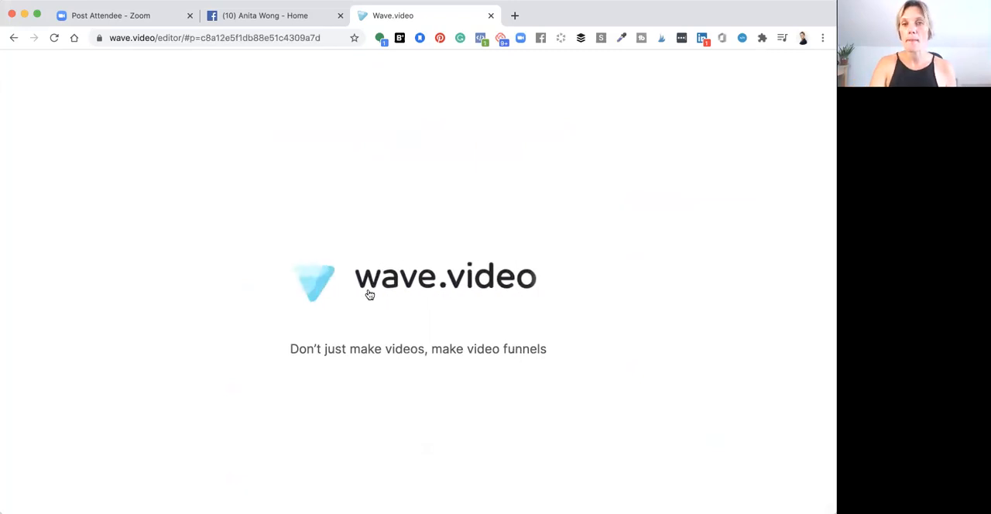
pyautogui.click(277, 19)
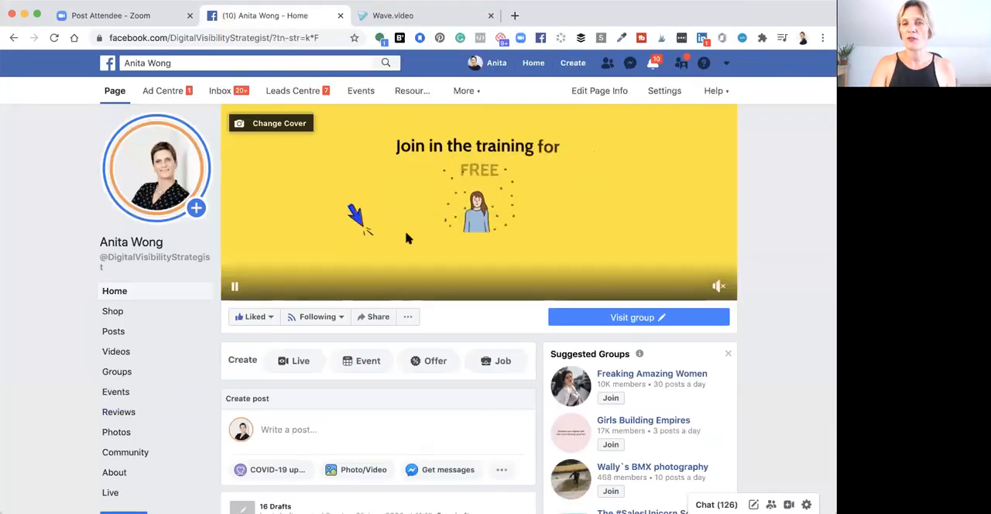
pyautogui.click(431, 15)
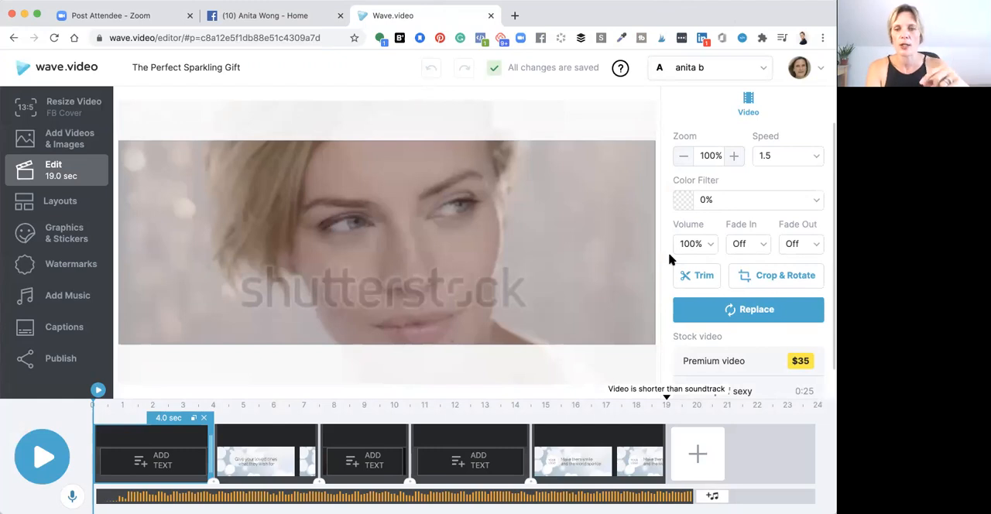
# Extend the last clip on the timeline to 5.5 sec so the video runs 20.0 sec
pyautogui.click(639, 438)
pyautogui.moveTo(664, 436); pyautogui.dragTo(700, 435)
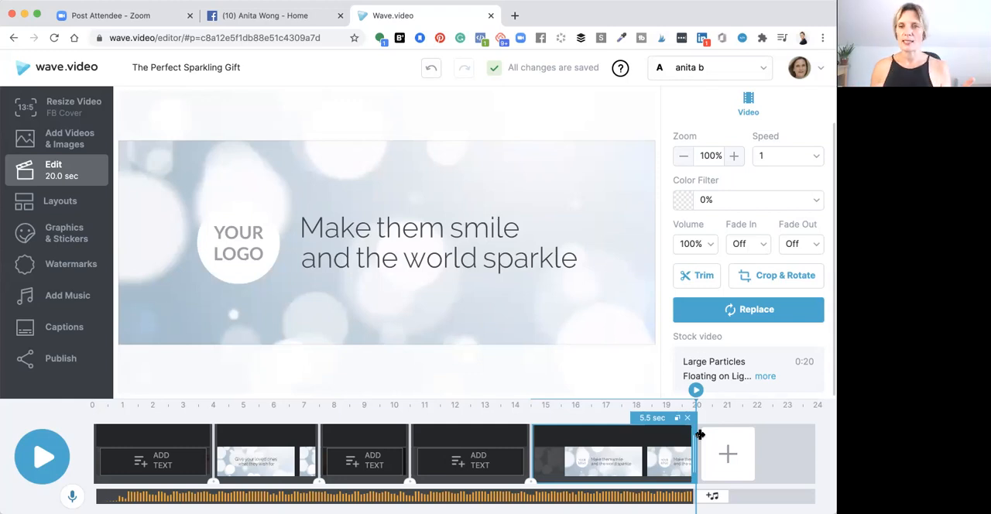
# Play the whole project preview from the start and stop playback
pyautogui.click(43, 459)
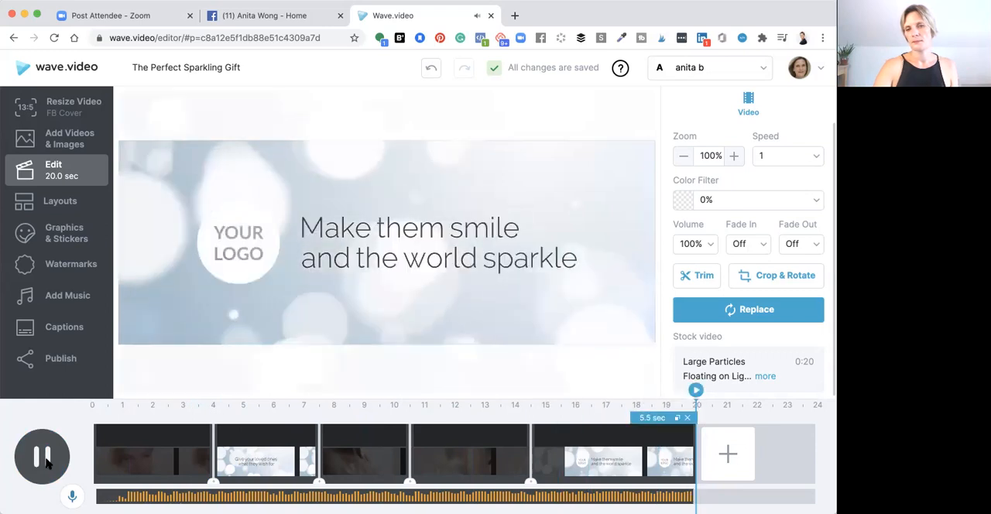
pyautogui.click(43, 457)
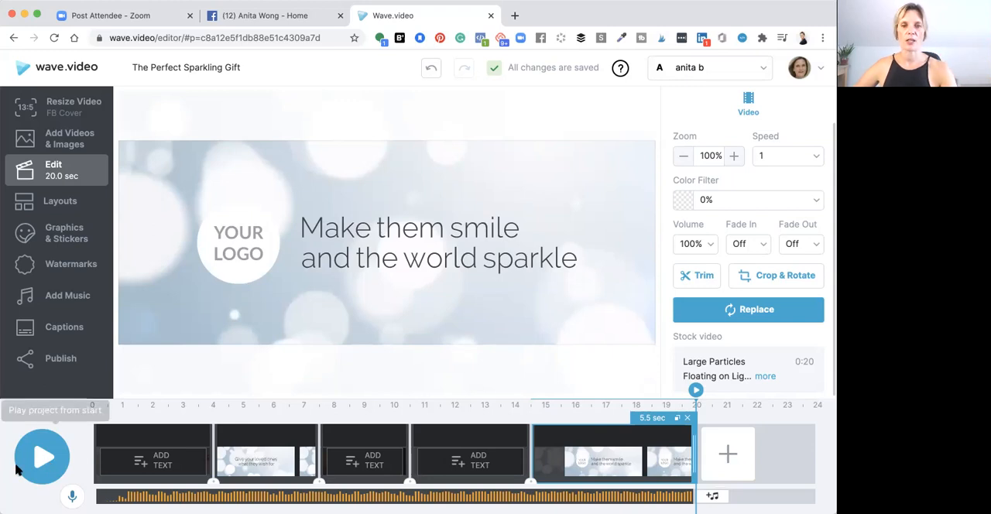
pyautogui.click(159, 172)
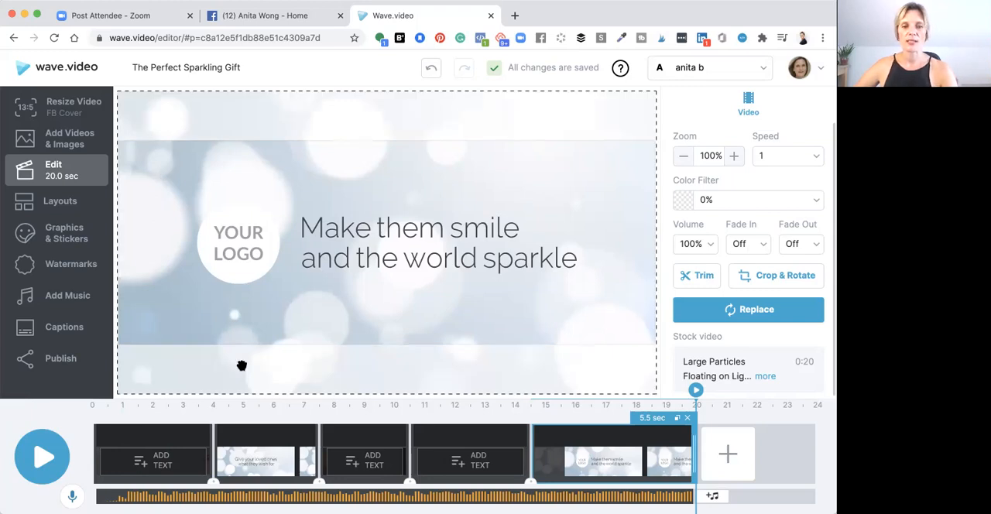
pyautogui.click(142, 439)
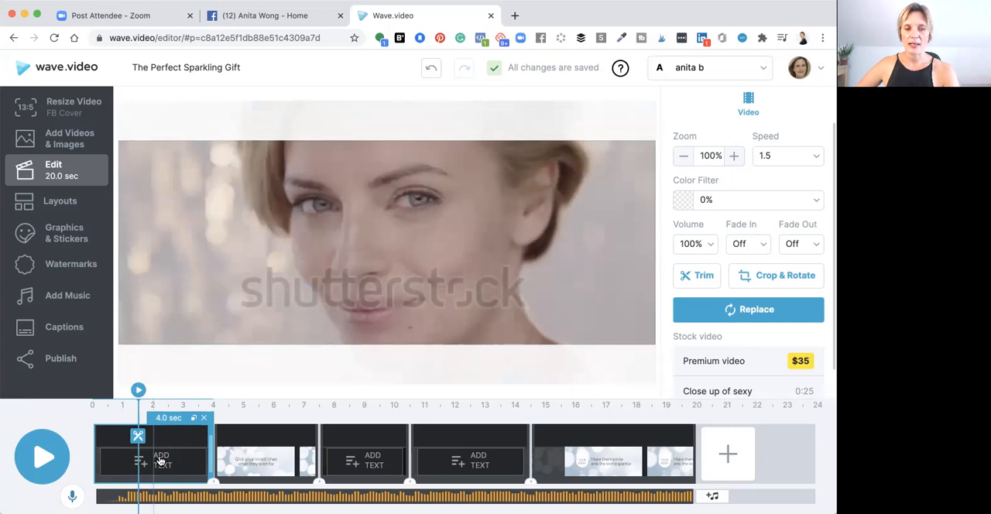
pyautogui.click(160, 461)
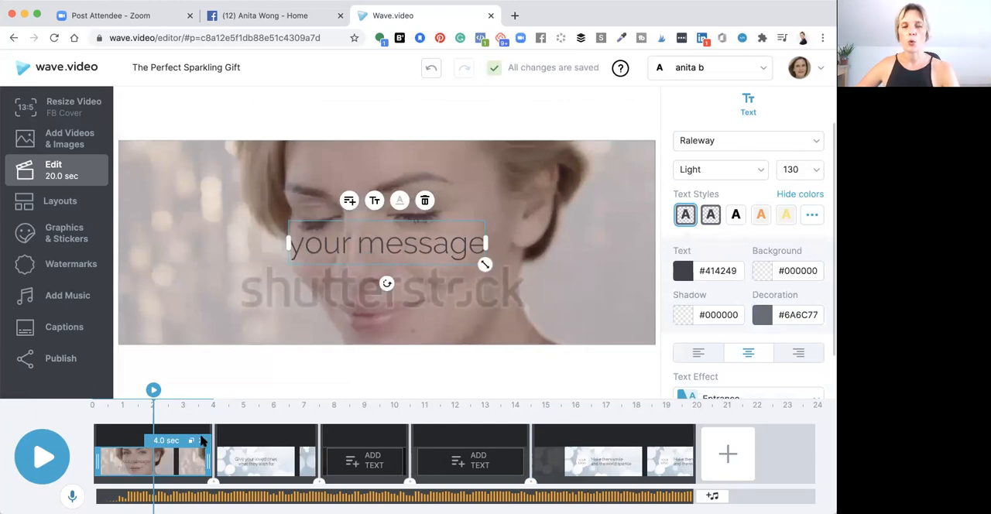
pyautogui.click(201, 440)
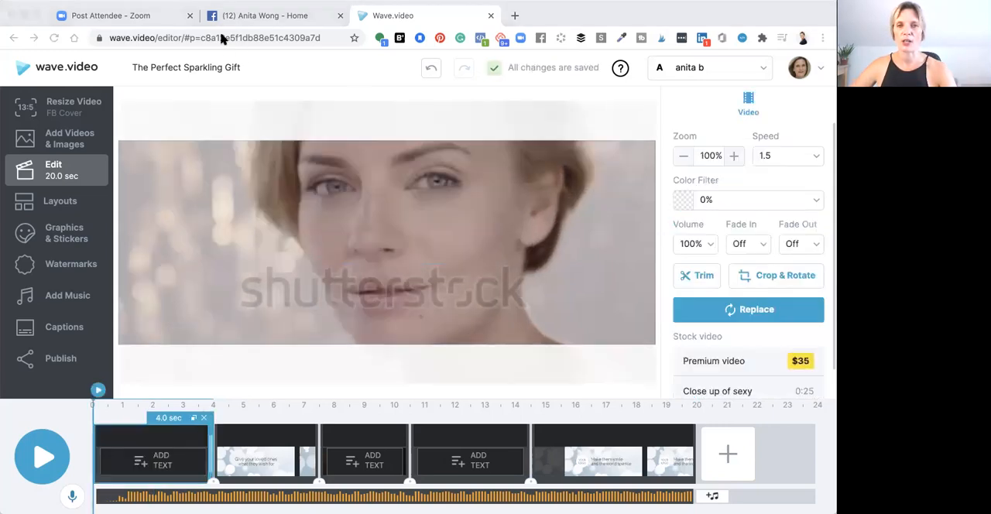
# Open the replacement footage library for the opening clip showing the woman's face
pyautogui.click(298, 348)
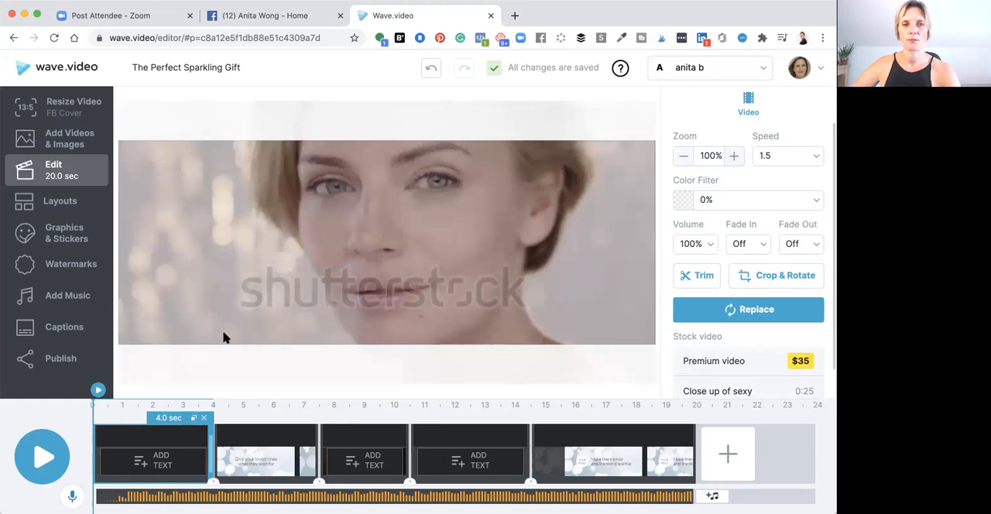
pyautogui.click(147, 175)
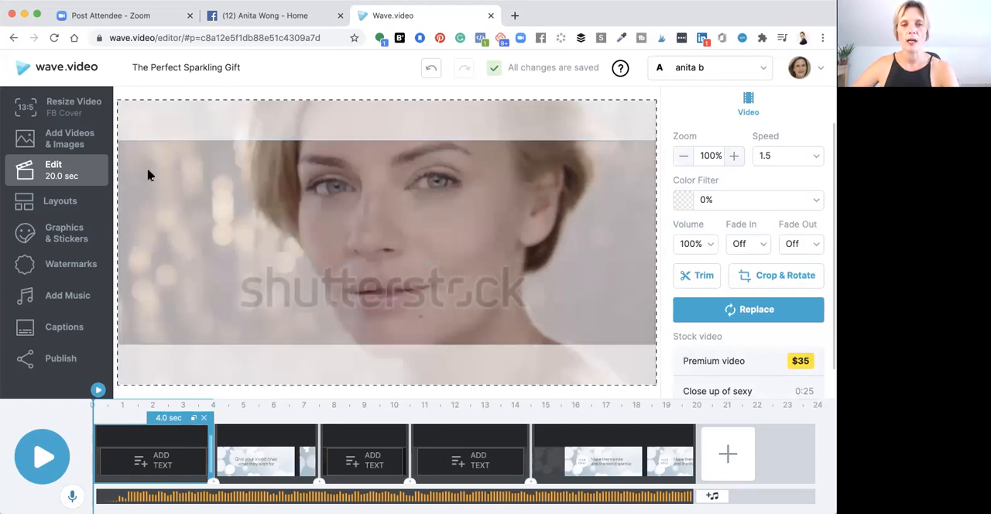
pyautogui.click(743, 311)
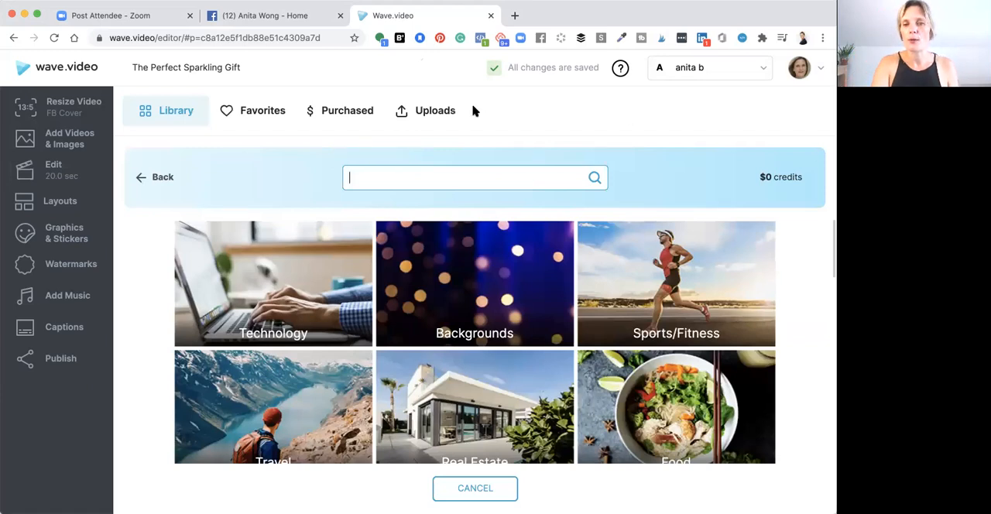
# Browse the uploaded photos and videos for footage that could replace the opening clip
pyautogui.click(435, 112)
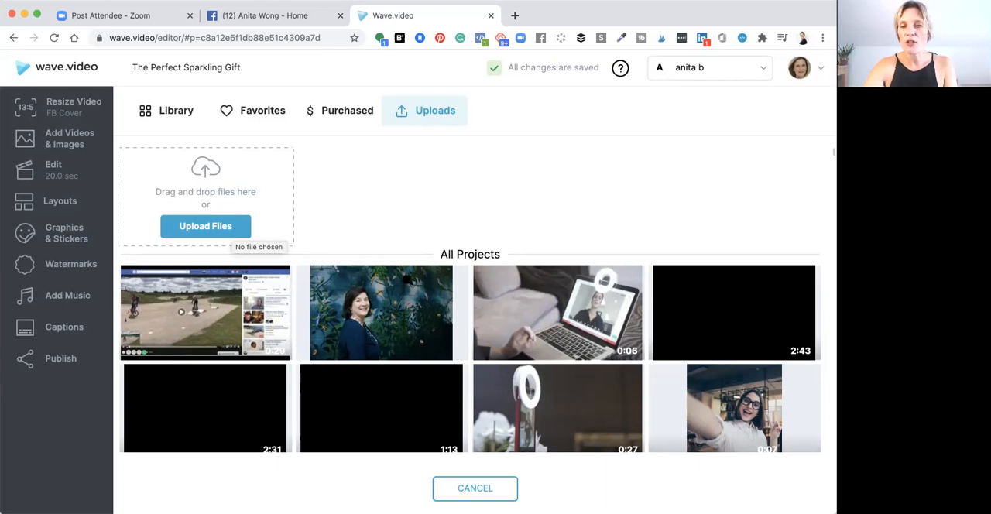
pyautogui.scroll(-2, 395, 326)
pyautogui.scroll(-3, 394, 327)
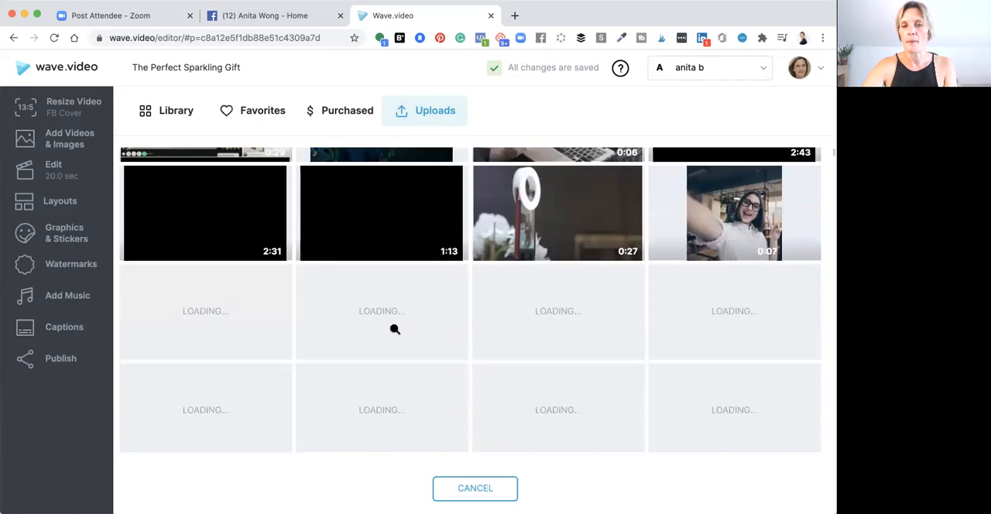
pyautogui.scroll(4, 395, 329)
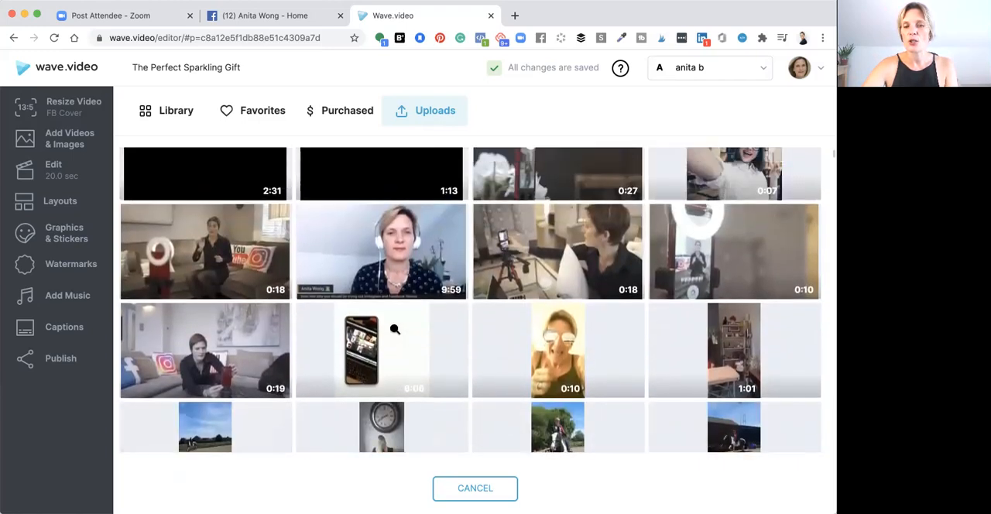
pyautogui.scroll(2, 395, 329)
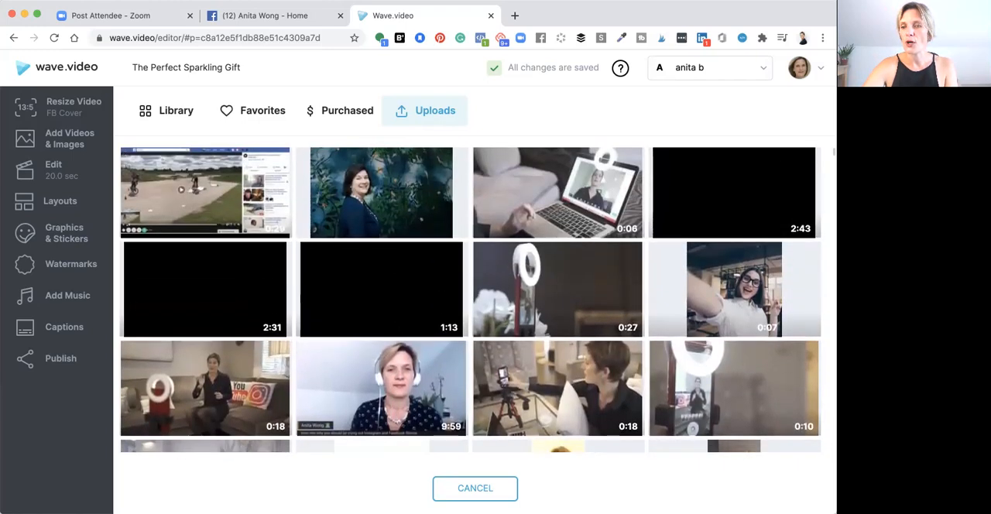
pyautogui.scroll(-5, 394, 329)
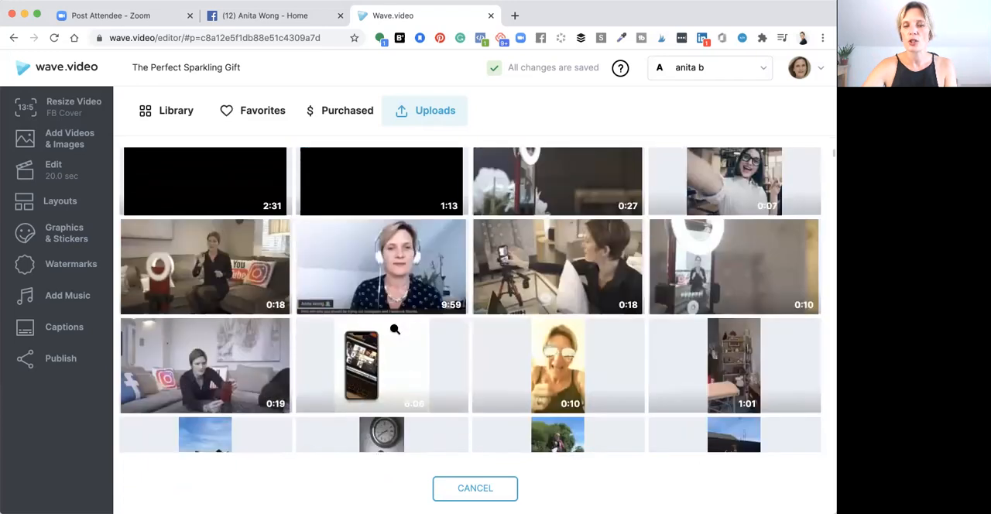
pyautogui.scroll(5, 395, 330)
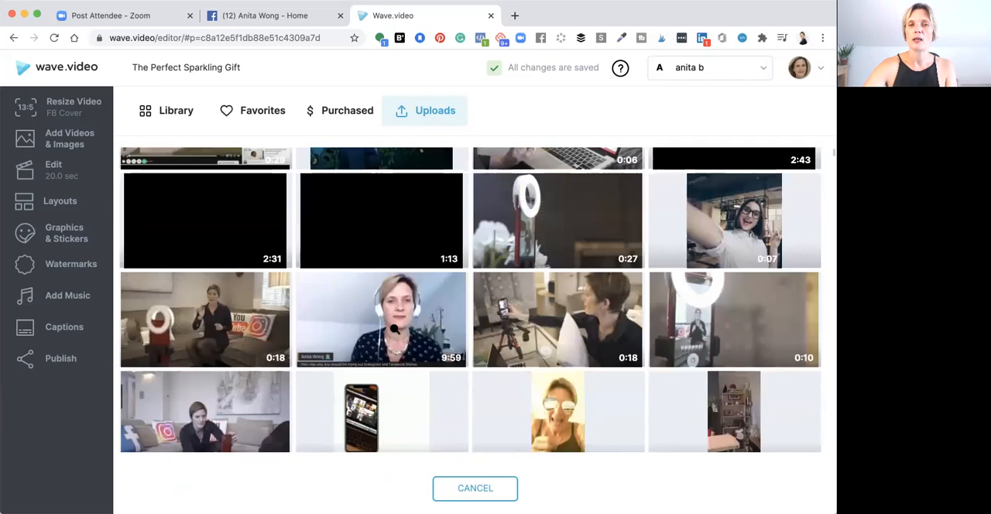
pyautogui.scroll(5, 395, 329)
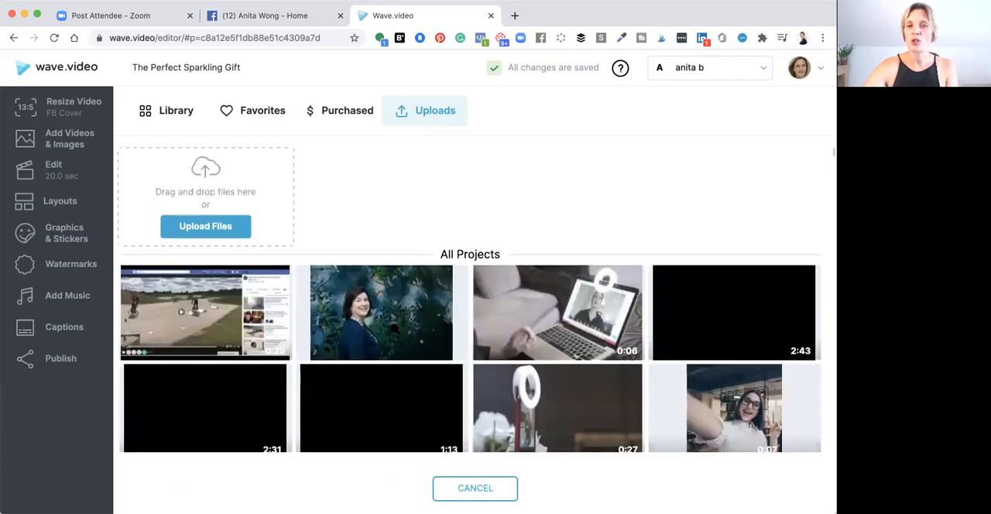
# Search the stock library for fruit juices
pyautogui.click(164, 113)
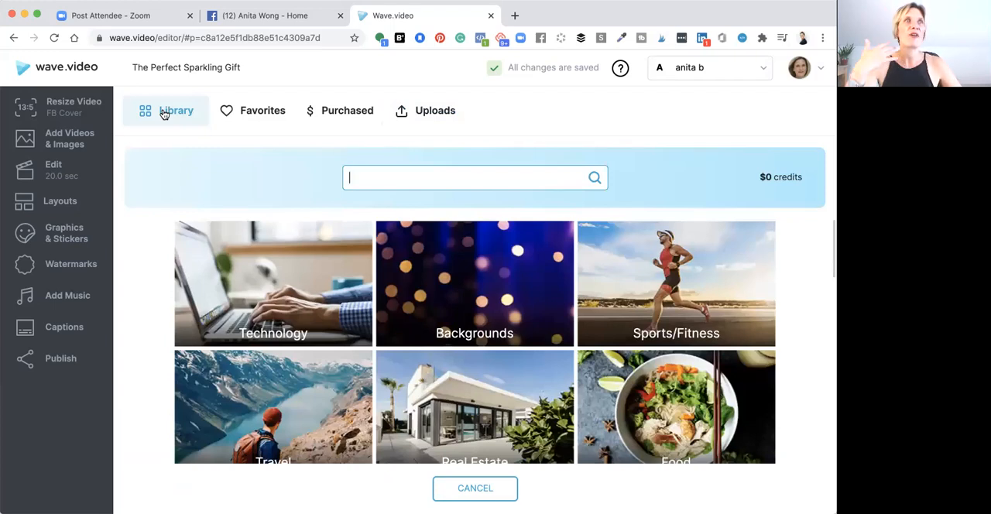
pyautogui.click(399, 185)
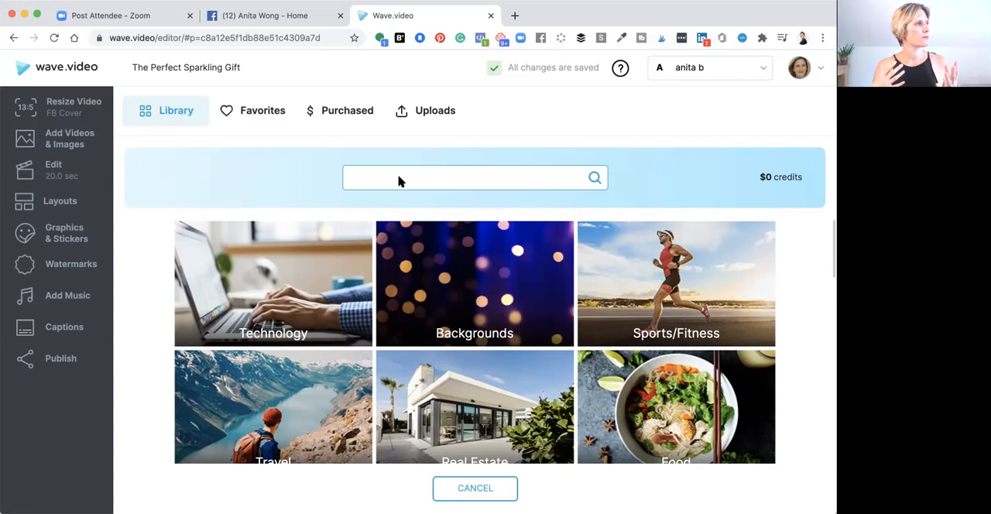
pyautogui.write('fruit')
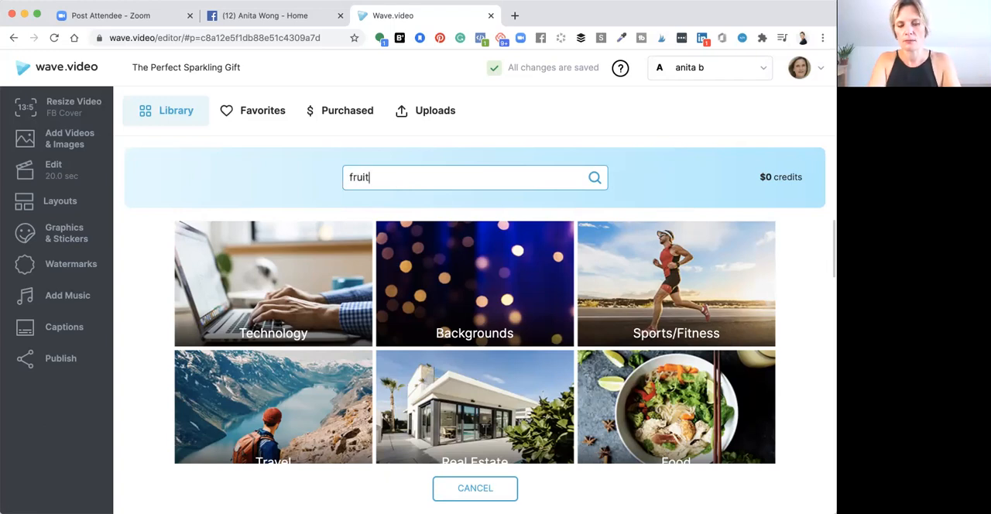
pyautogui.write(' juices')
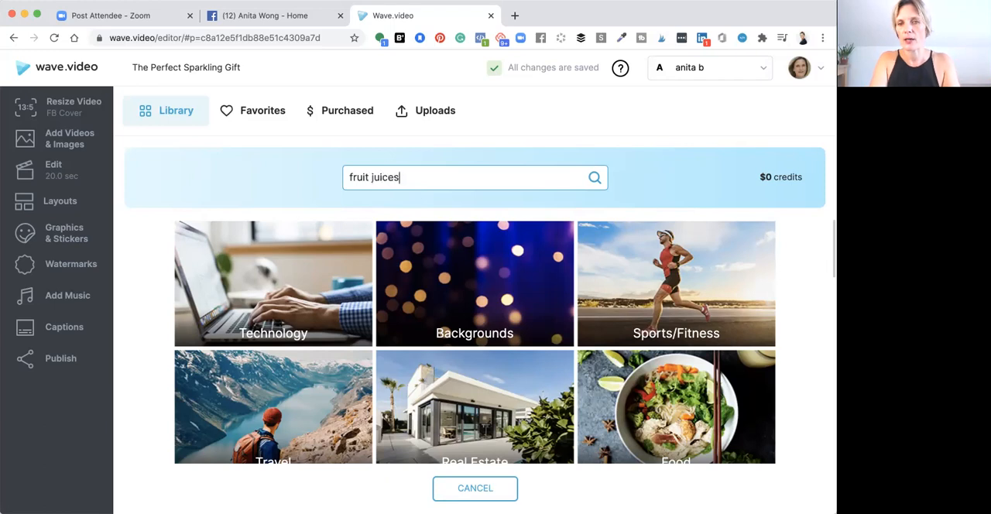
pyautogui.press('Return')
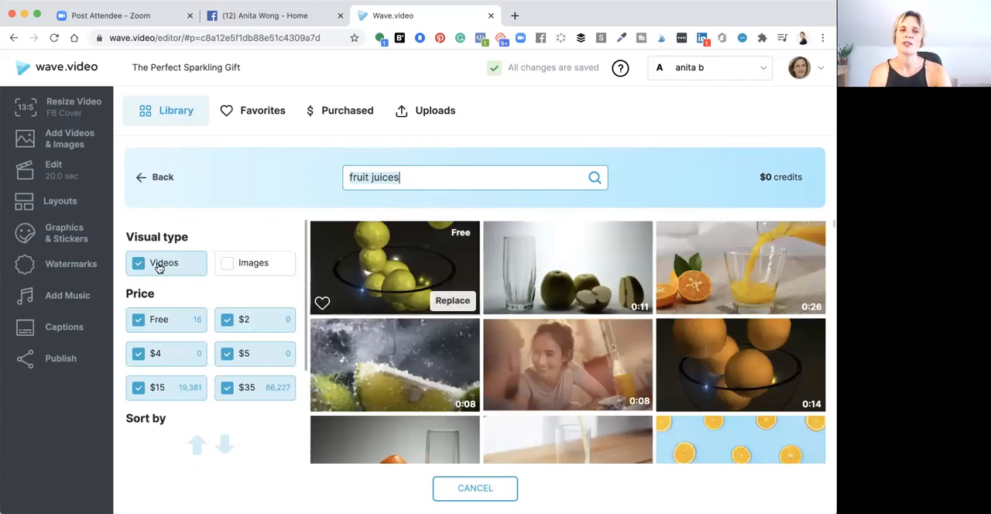
# Keep the results limited to videos and exclude the $15 and $35 price levels
pyautogui.click(245, 265)
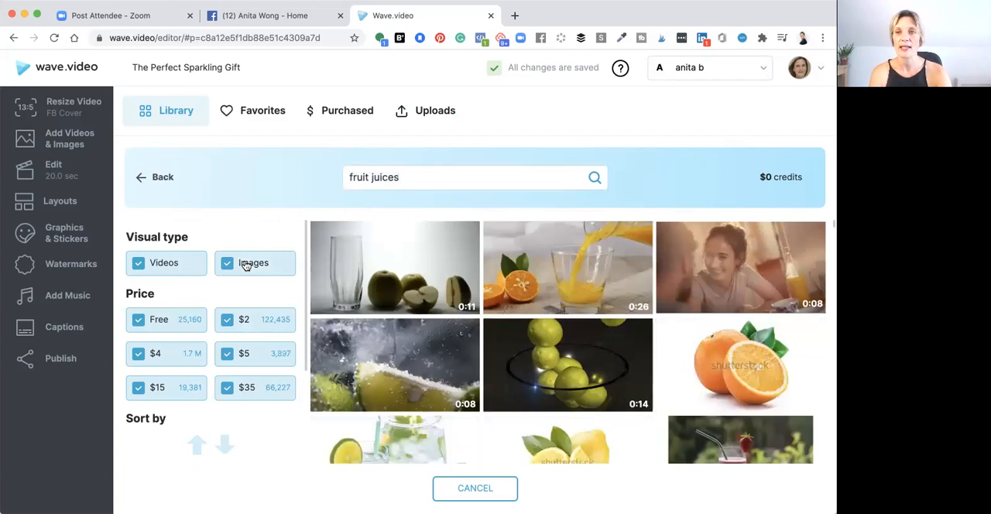
pyautogui.click(246, 265)
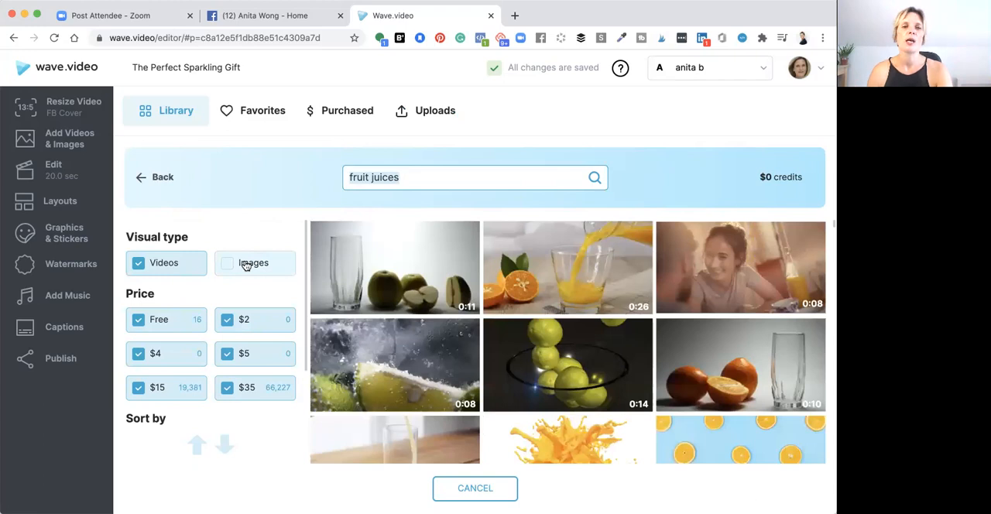
pyautogui.scroll(-1, 244, 263)
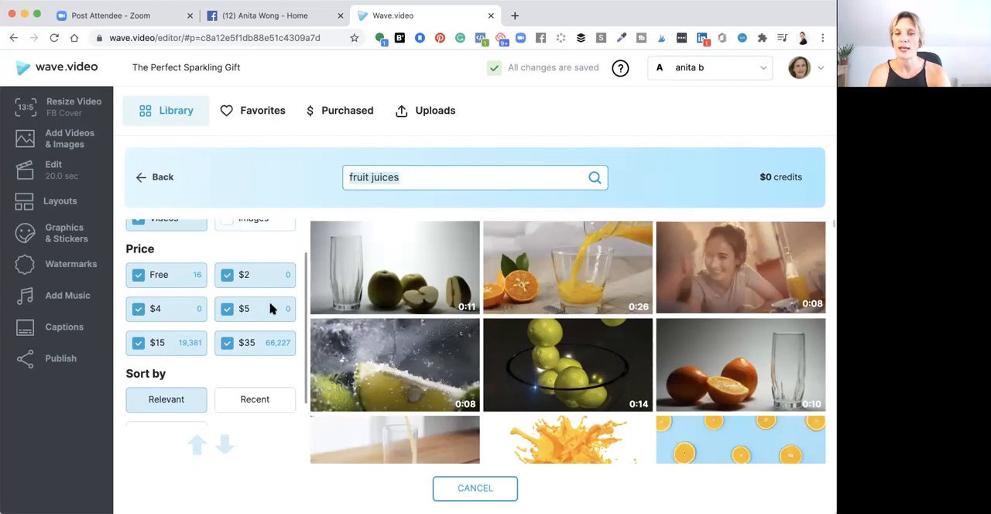
pyautogui.click(254, 346)
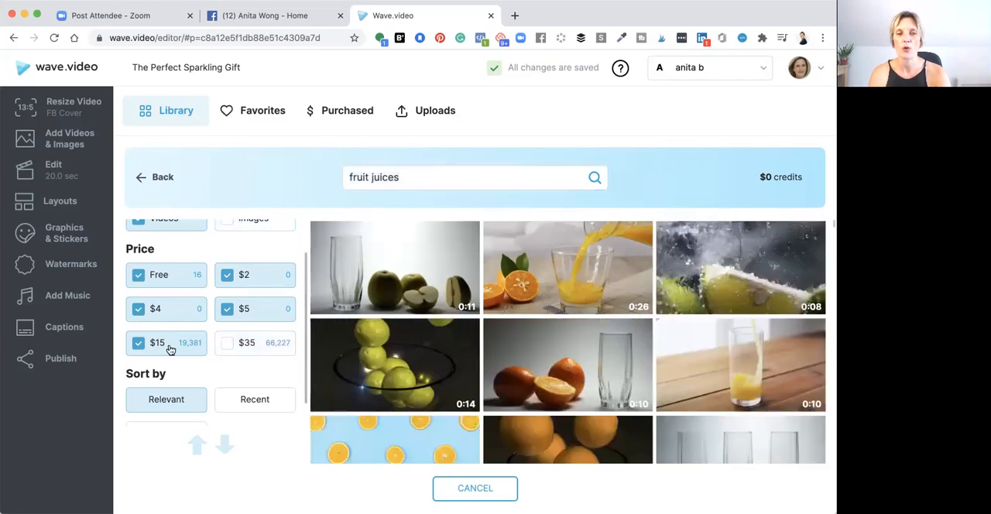
pyautogui.click(168, 347)
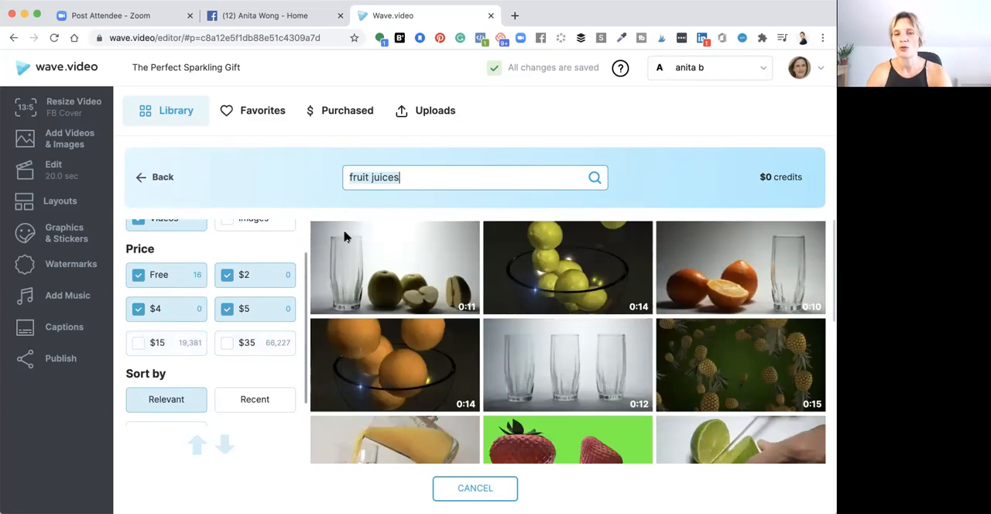
# Broaden the stock search to fruit, preview the clip of fruit-topped toasts and close the preview
pyautogui.click(410, 181)
pyautogui.press('BackSpace')
pyautogui.press('BackSpace')
pyautogui.press('BackSpace')
pyautogui.press('BackSpace')
pyautogui.press('BackSpace')
pyautogui.press('BackSpace')
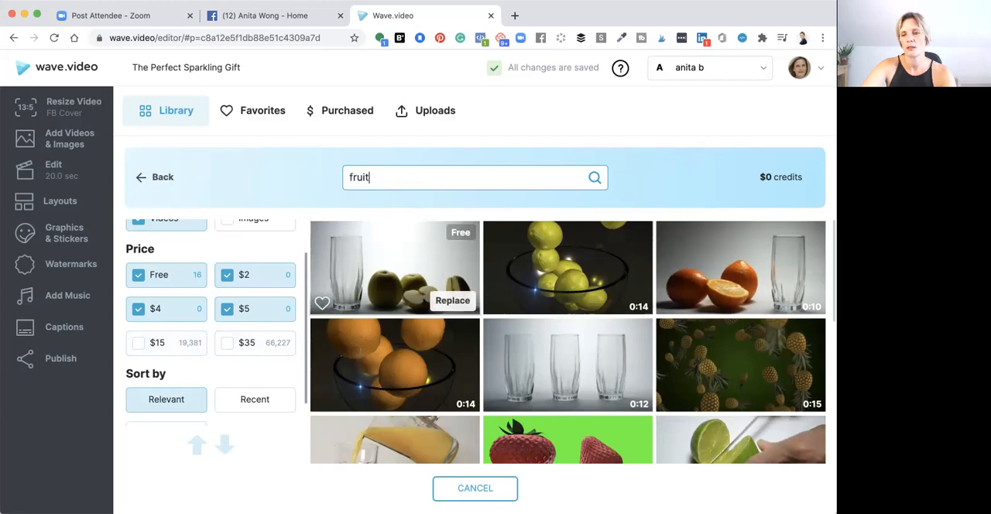
pyautogui.press('Return')
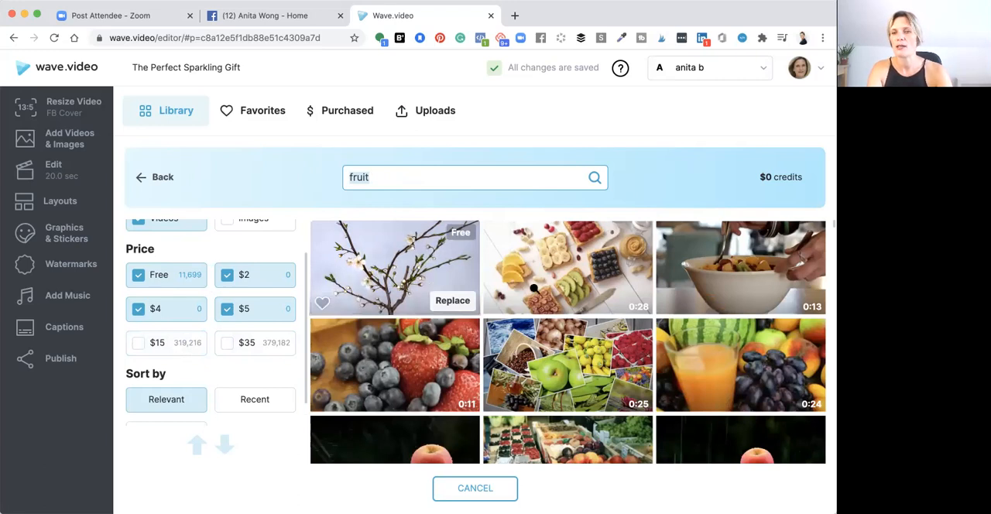
pyautogui.click(567, 264)
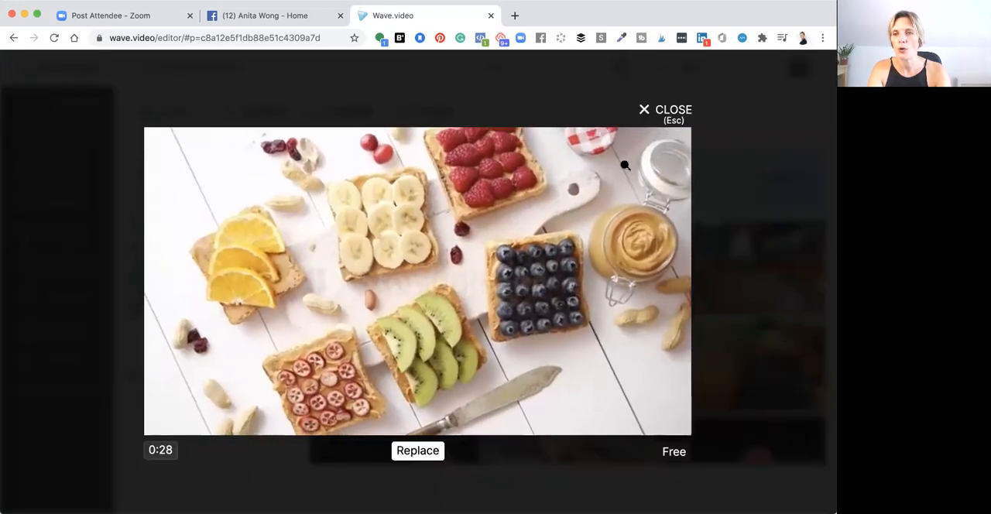
pyautogui.click(658, 113)
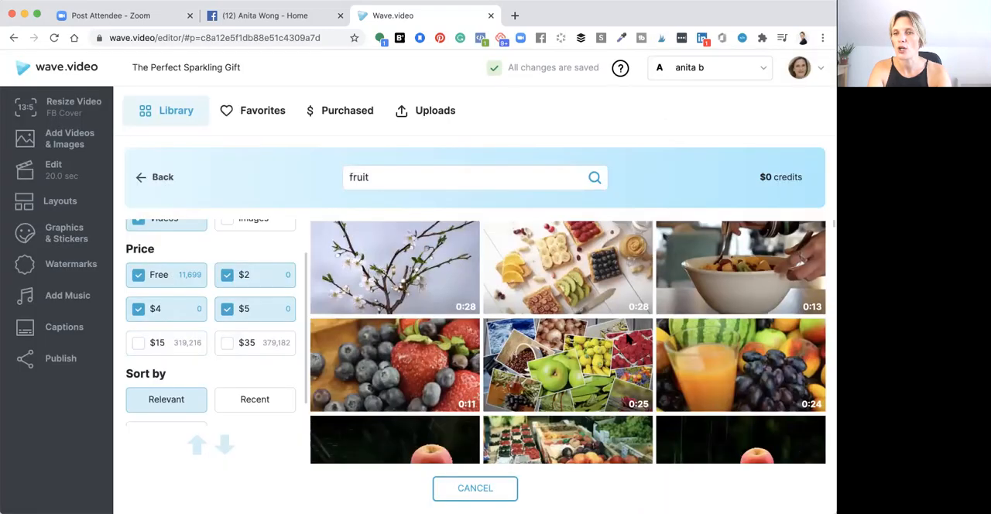
# Replace the opening clip with the free 0:24 stock video of orange juice beside grapes and other fruit
pyautogui.scroll(-2, 542, 387)
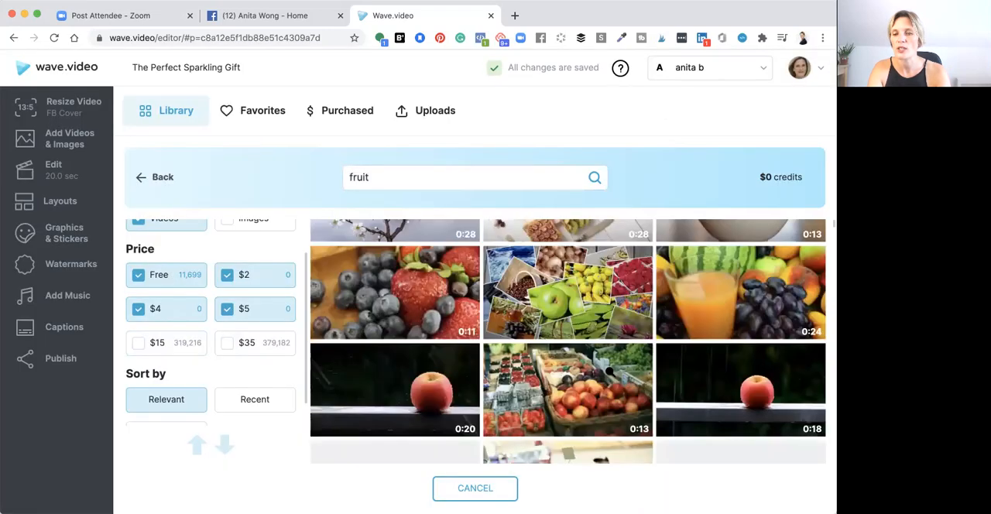
pyautogui.scroll(1, 610, 372)
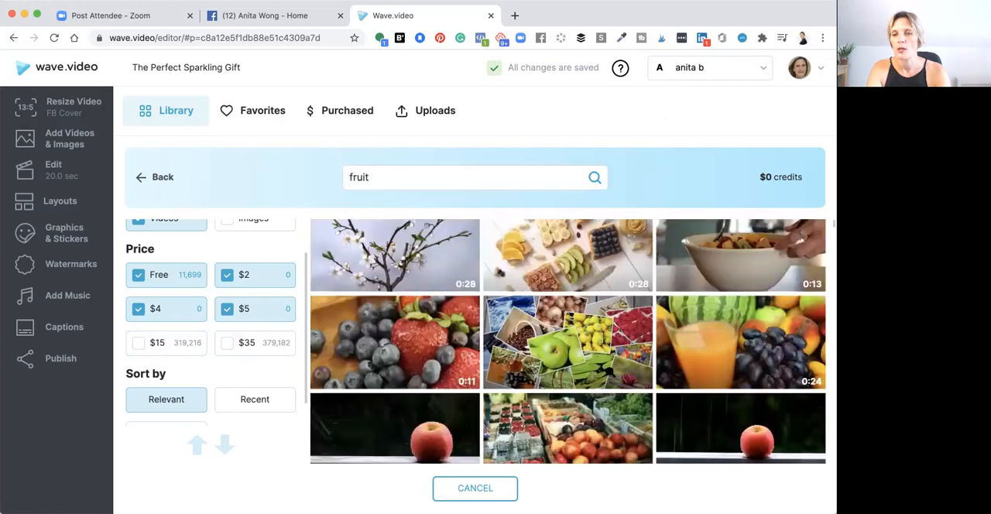
pyautogui.scroll(-1, 610, 371)
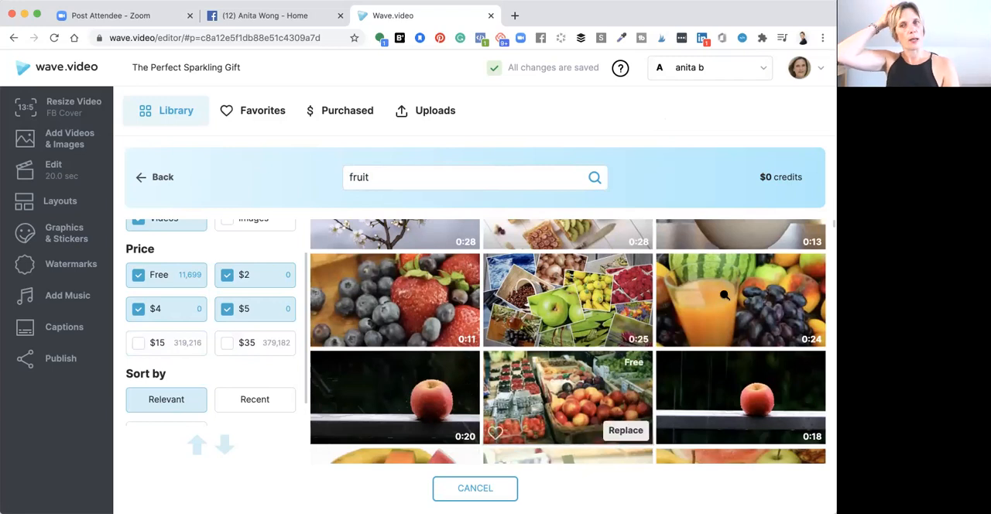
pyautogui.moveTo(796, 333)
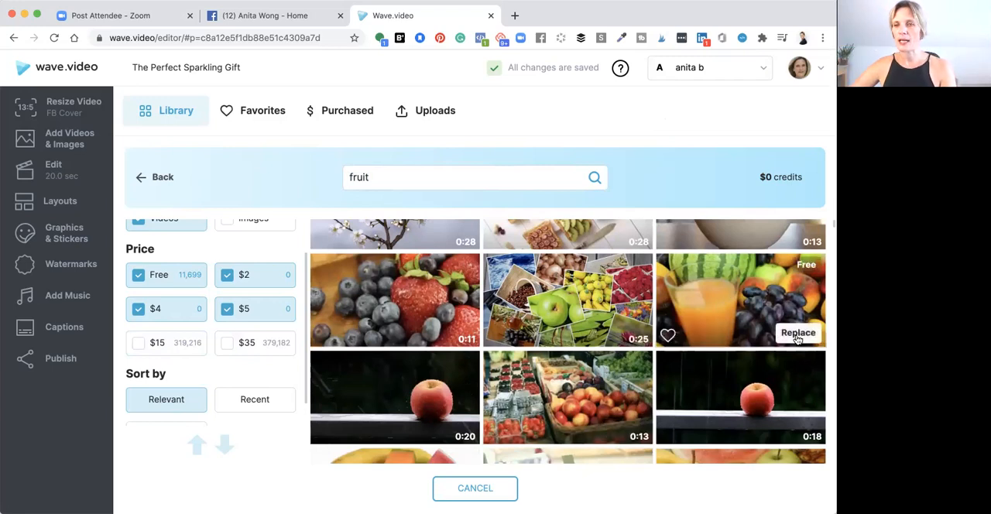
pyautogui.click(797, 338)
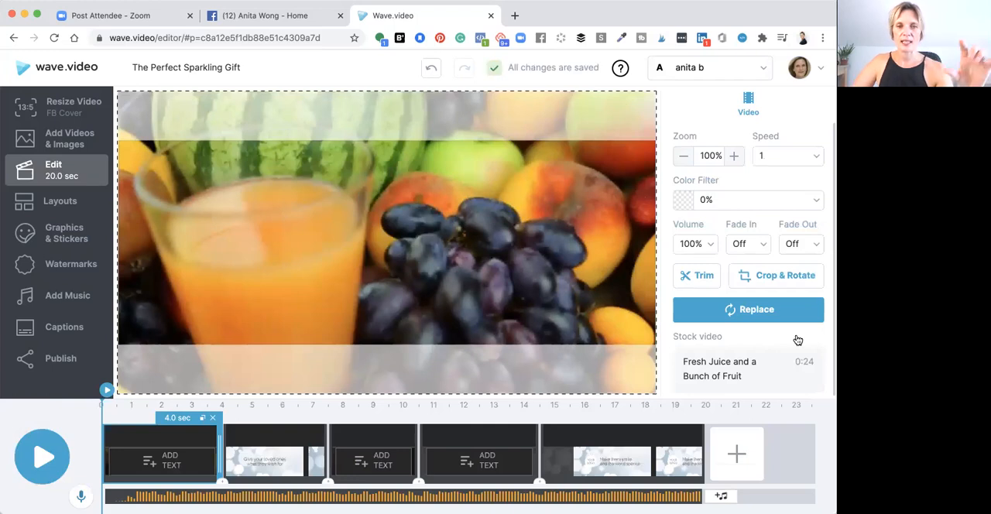
# Shift the juice clip lower within the opening scene's frame and play back the start of the video
pyautogui.moveTo(522, 259); pyautogui.dragTo(524, 286)
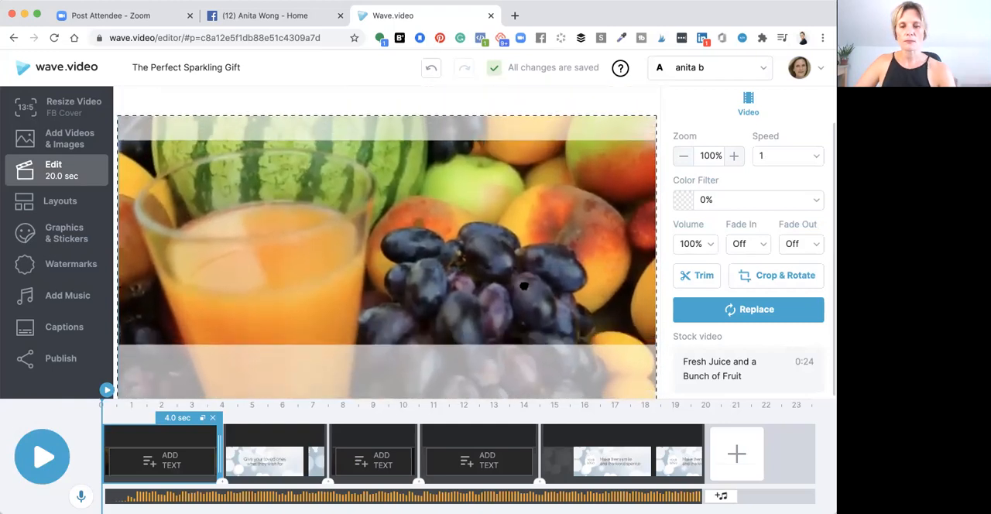
pyautogui.click(43, 457)
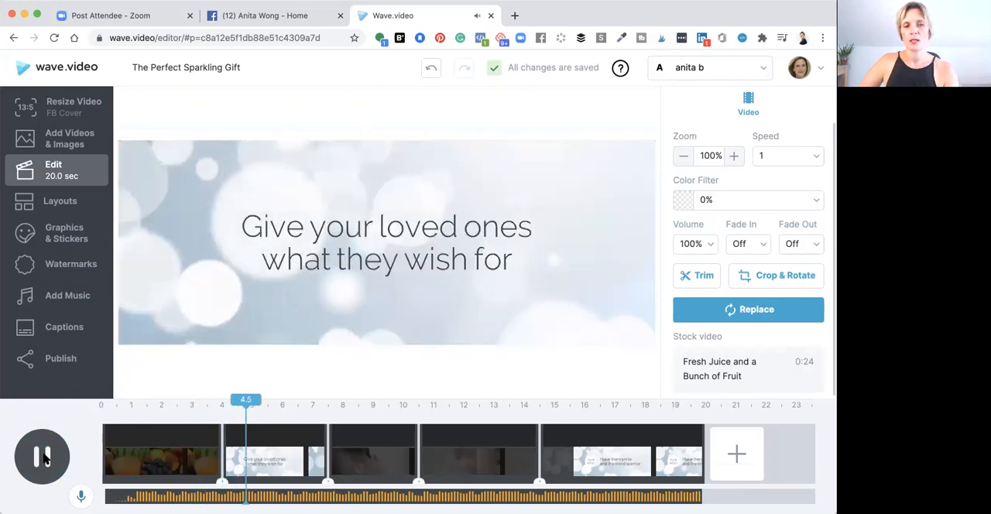
pyautogui.click(45, 458)
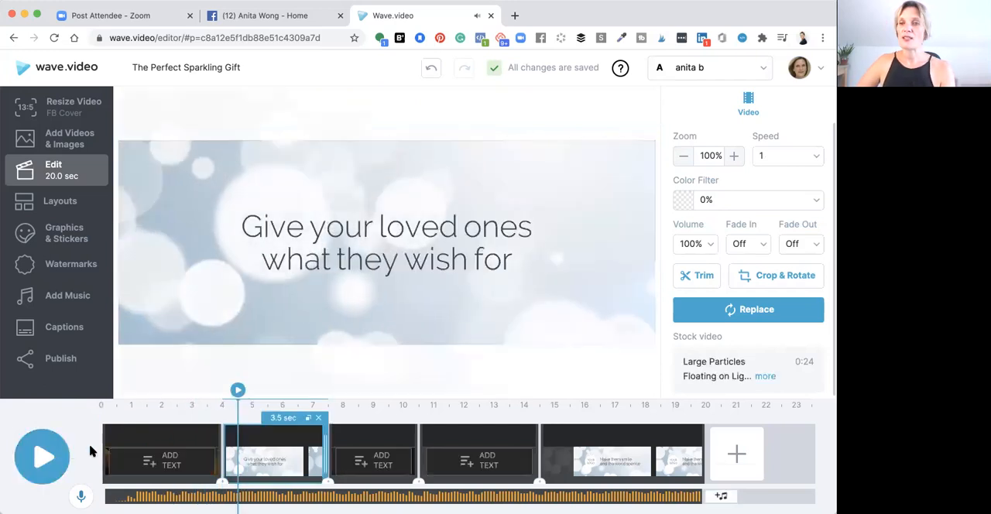
# Start replacing the second scene's clip and search the stock library for chopping fruit
pyautogui.click(269, 440)
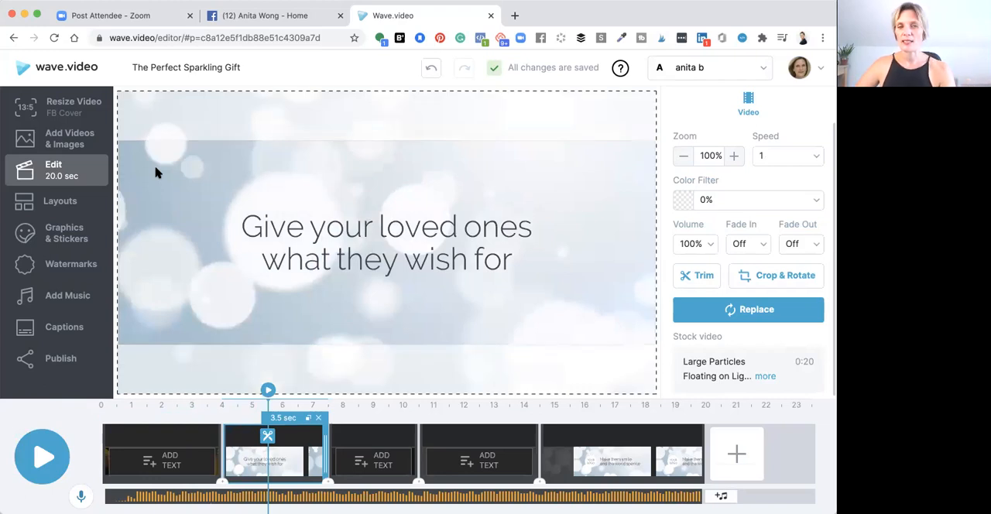
pyautogui.click(743, 310)
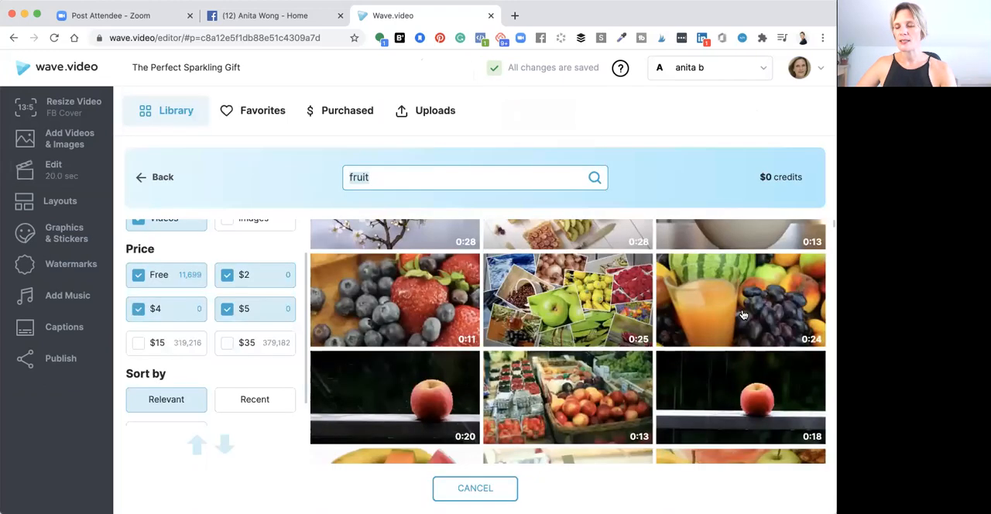
pyautogui.click(474, 183)
pyautogui.press('BackSpace')
pyautogui.press('BackSpace')
pyautogui.press('BackSpace')
pyautogui.press('BackSpace')
pyautogui.press('BackSpace')
pyautogui.write('chopping fruit')
pyautogui.press('Return')
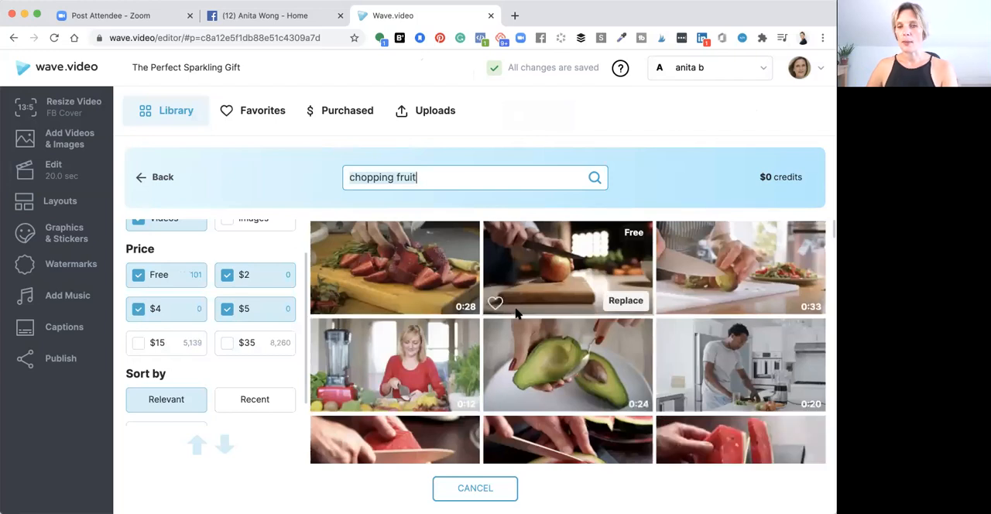
# Preview the free 0:12 video of a woman in red chopping fruit and use it as the second scene's clip
pyautogui.scroll(-1, 518, 314)
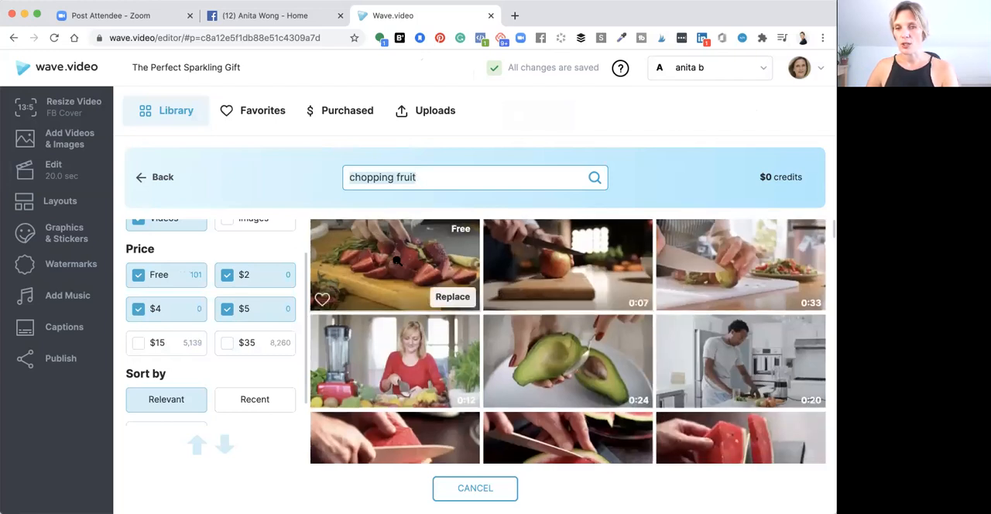
pyautogui.click(389, 365)
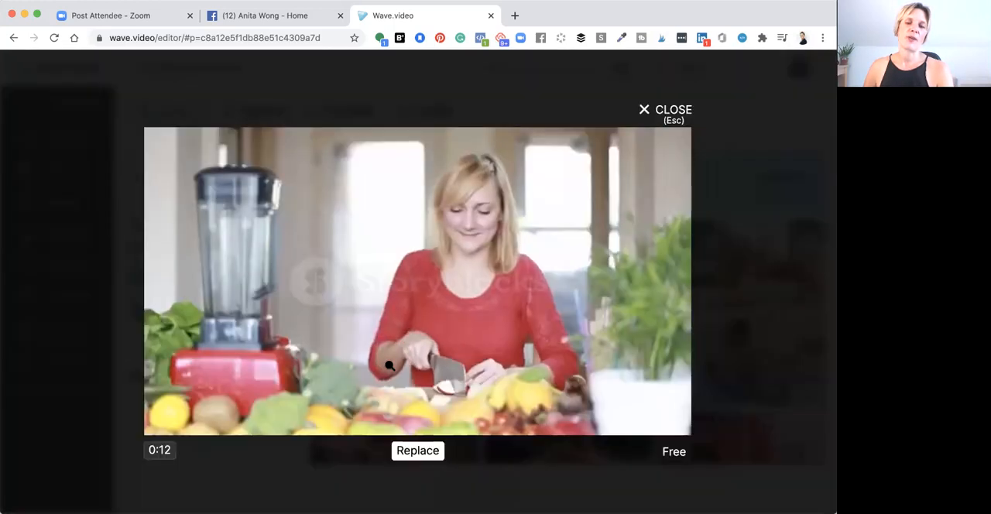
pyautogui.click(415, 451)
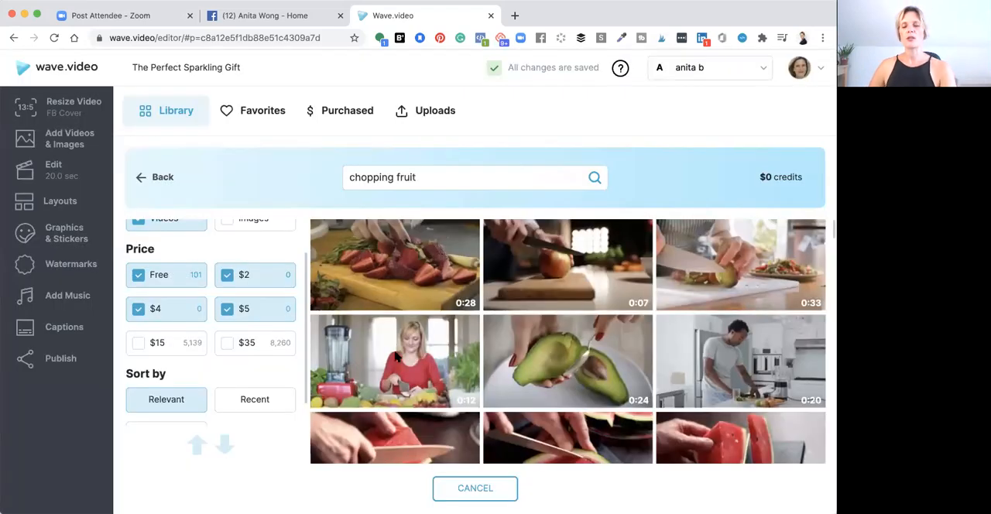
pyautogui.click(396, 356)
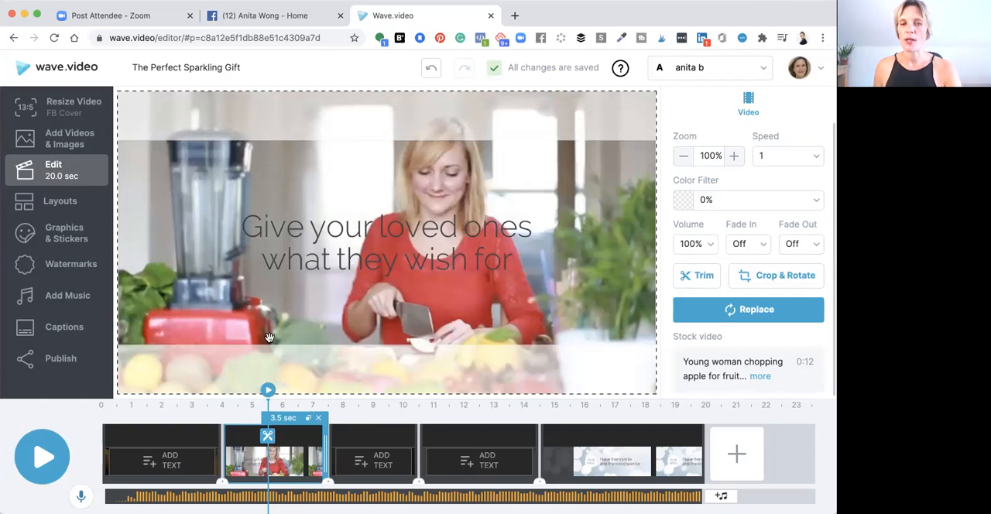
# Change the second scene's caption to "Boost your immune system"
pyautogui.click(263, 465)
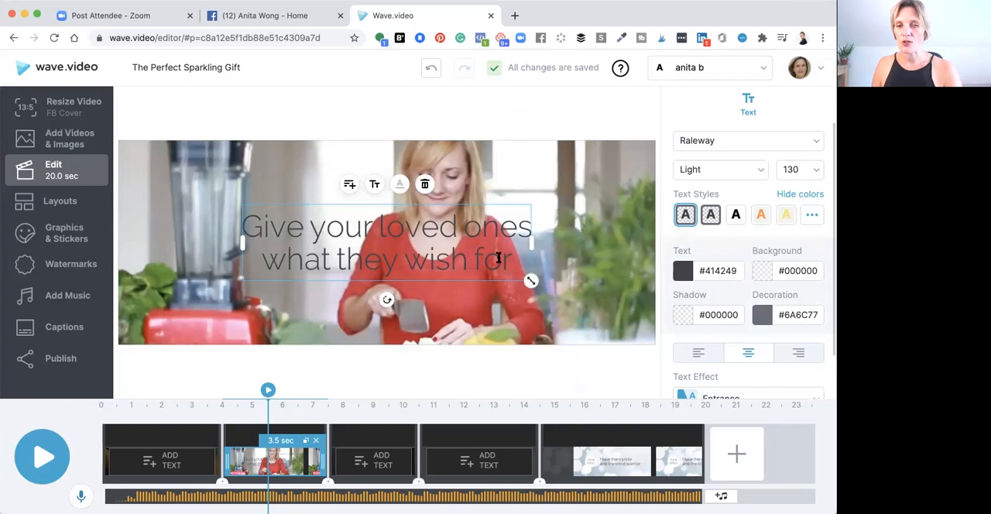
pyautogui.moveTo(511, 260); pyautogui.dragTo(249, 224)
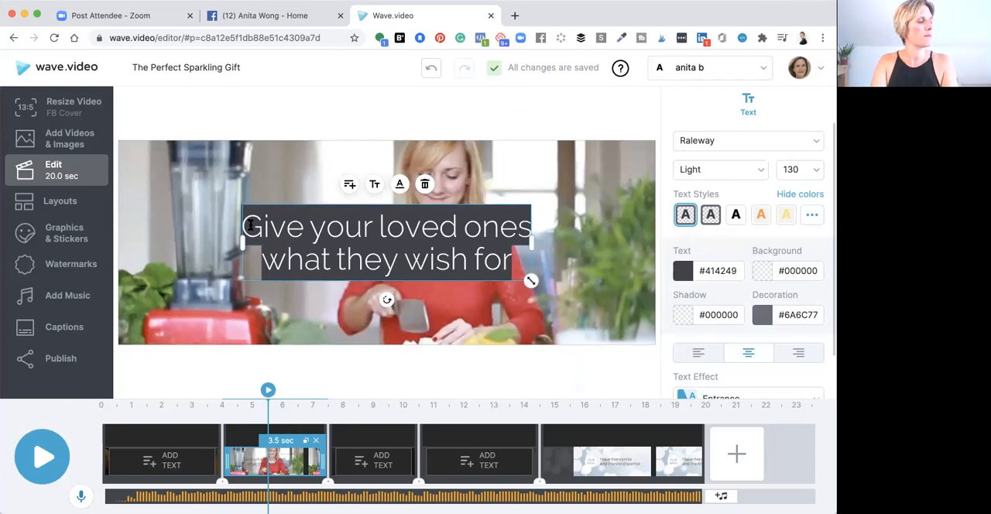
pyautogui.write('Boost')
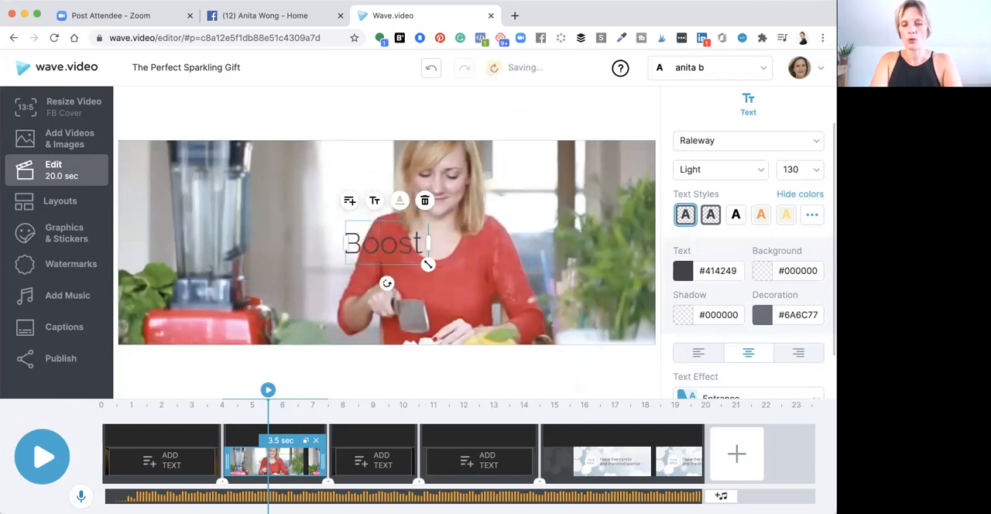
pyautogui.write(' your imm')
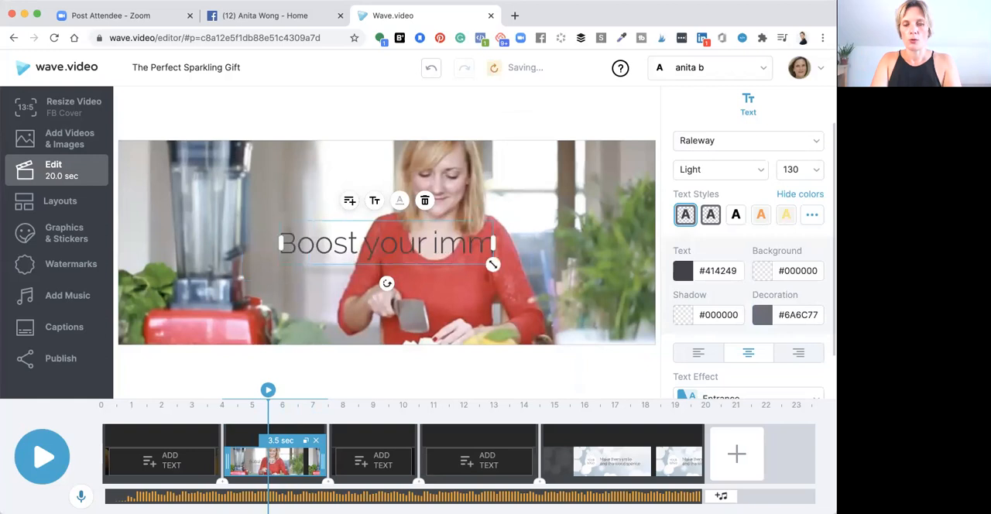
pyautogui.write('une sy')
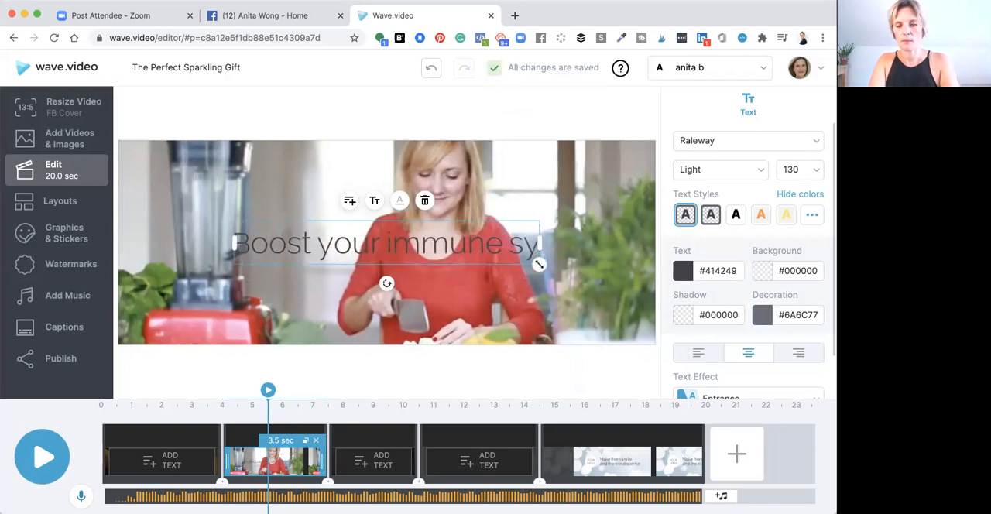
pyautogui.write('stem')
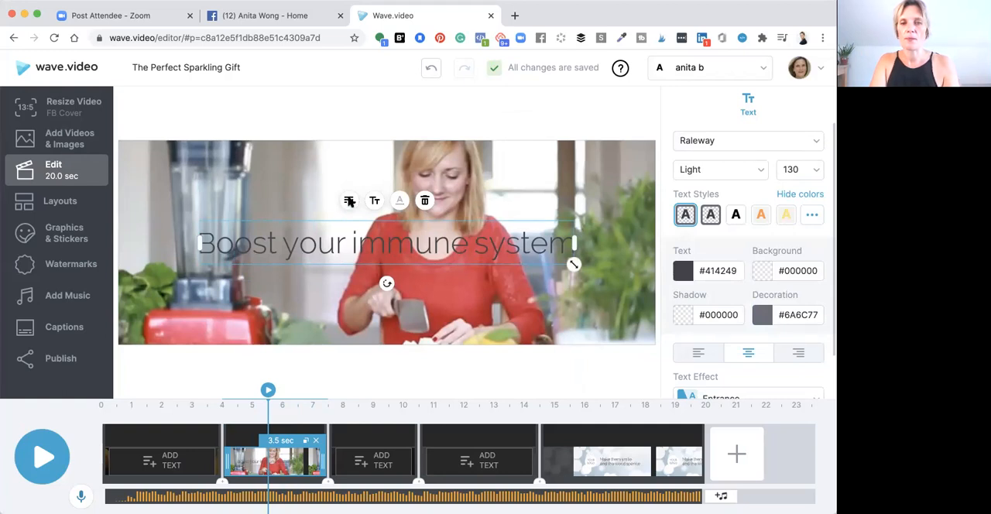
# Add a subtitle beneath the second scene's caption reading "With Super Juice"
pyautogui.click(349, 202)
pyautogui.moveTo(430, 271)
pyautogui.mouseDown()
pyautogui.moveTo(394, 272)
pyautogui.moveTo(435, 271)
pyautogui.moveTo(426, 273)
pyautogui.mouseUp()
pyautogui.doubleClick(402, 277)
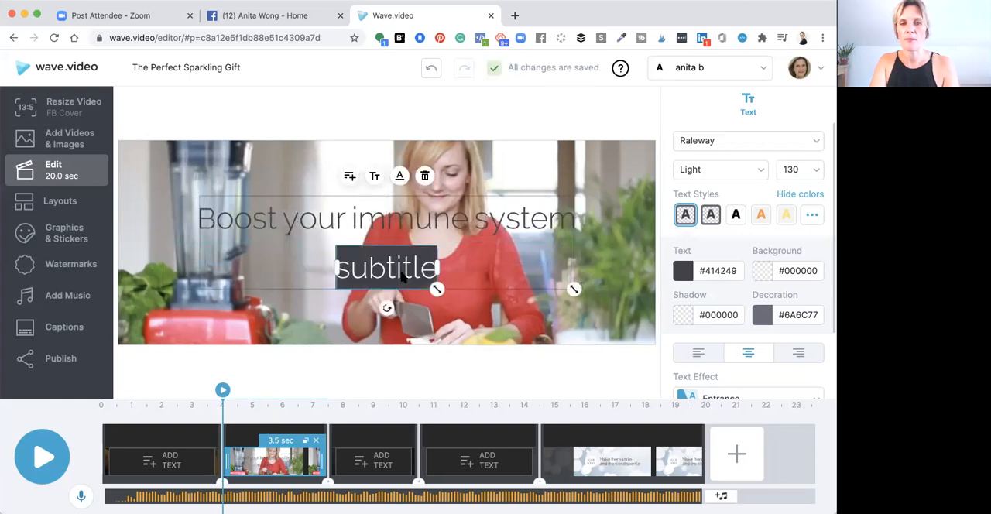
pyautogui.write('With')
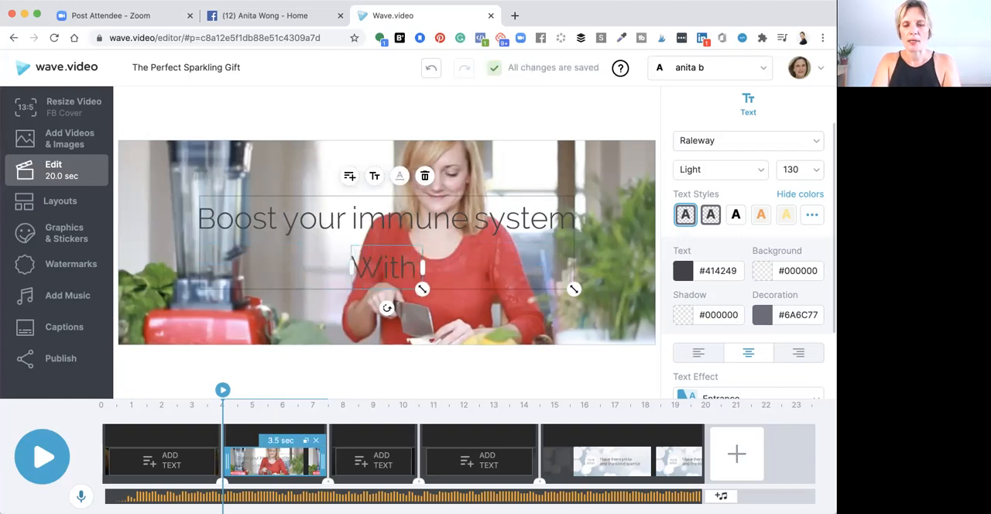
pyautogui.write(' Sup')
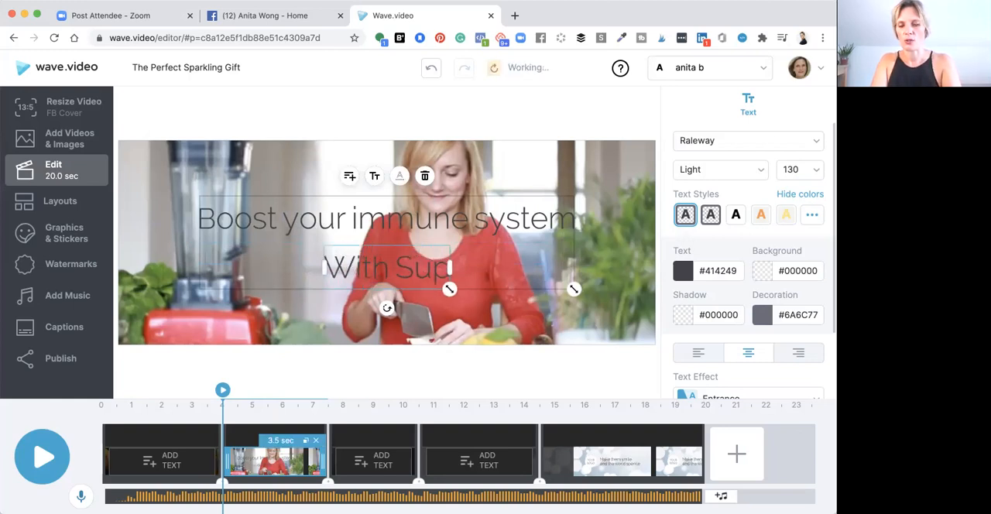
pyautogui.write('er Juice')
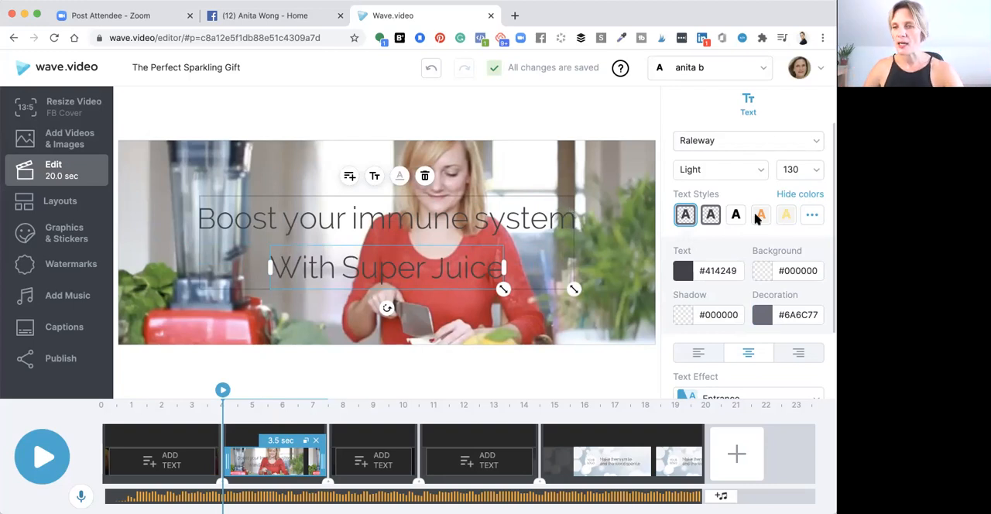
# Apply the default text style with dark red letters on a pale pink background to both caption lines
pyautogui.click(812, 217)
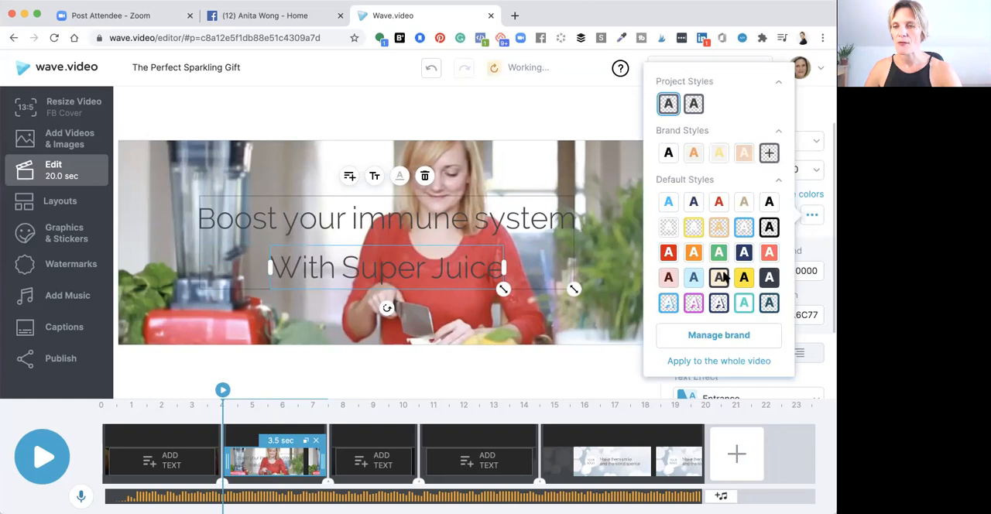
pyautogui.click(670, 281)
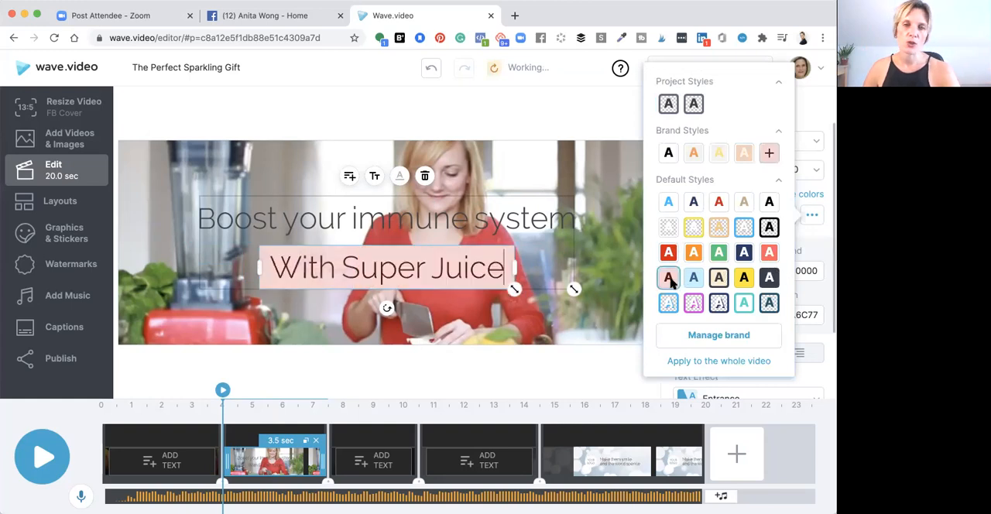
pyautogui.click(507, 215)
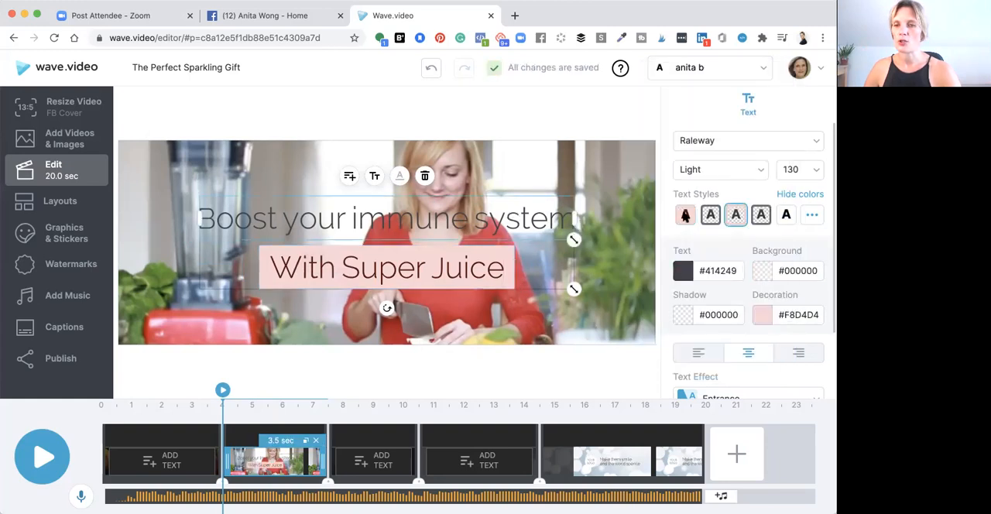
pyautogui.click(686, 215)
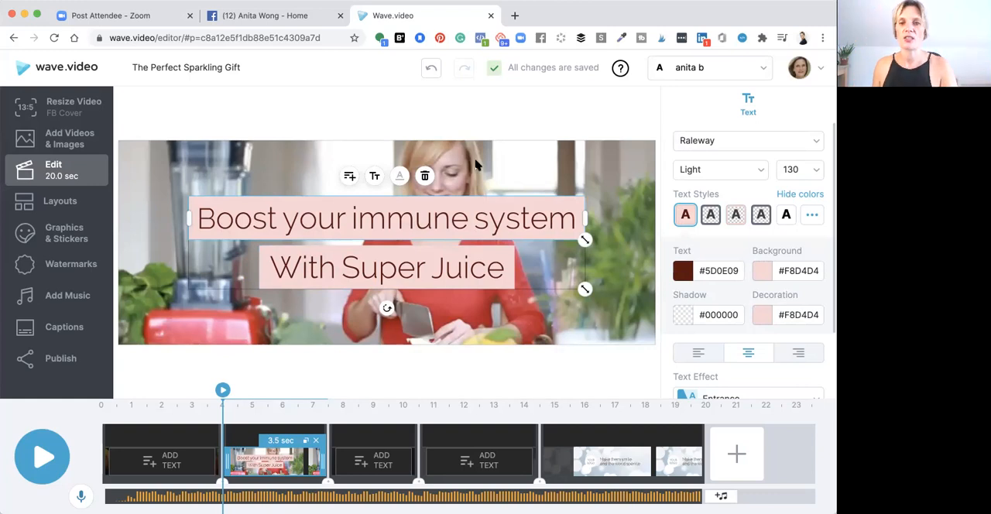
# Move the two-line caption below the woman's face, shrink it to about size 76 and shift it slightly right
pyautogui.moveTo(431, 225); pyautogui.dragTo(431, 260)
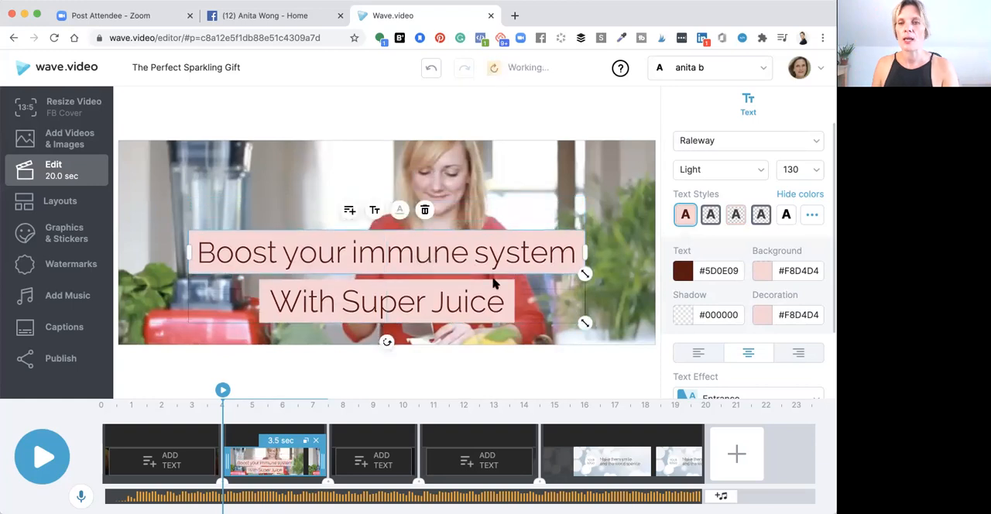
pyautogui.moveTo(584, 322); pyautogui.dragTo(548, 303)
pyautogui.moveTo(396, 282); pyautogui.dragTo(419, 289)
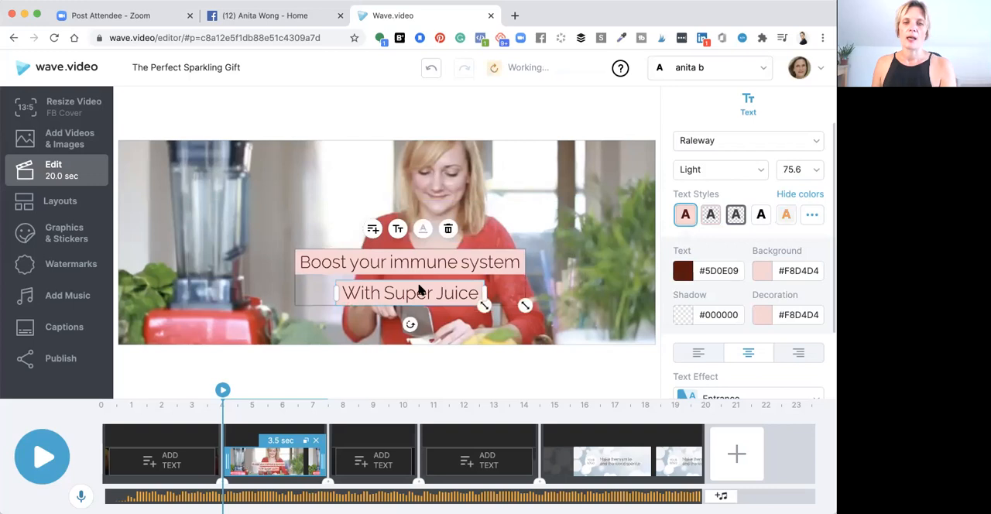
# Start replacing the third scene's pendant clip and search the stock library for family exercising
pyautogui.click(365, 437)
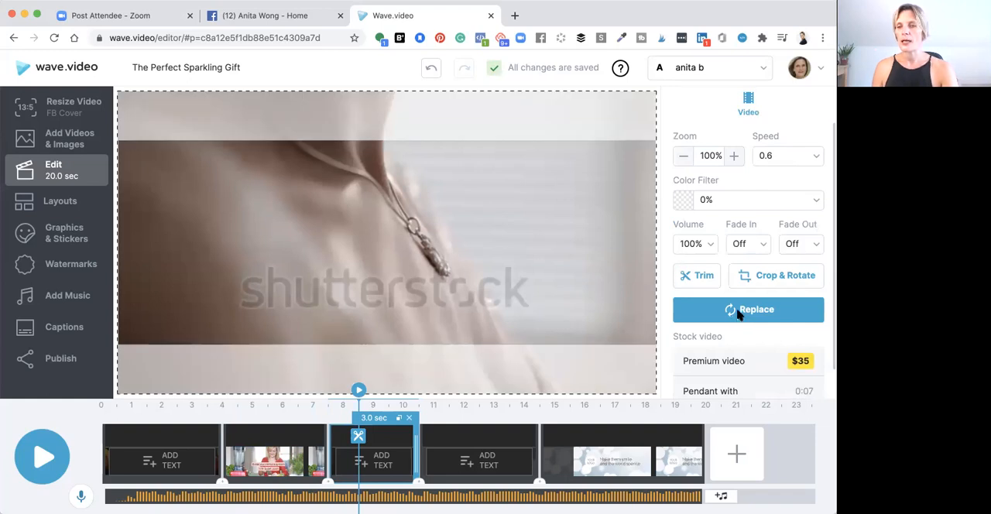
pyautogui.click(738, 310)
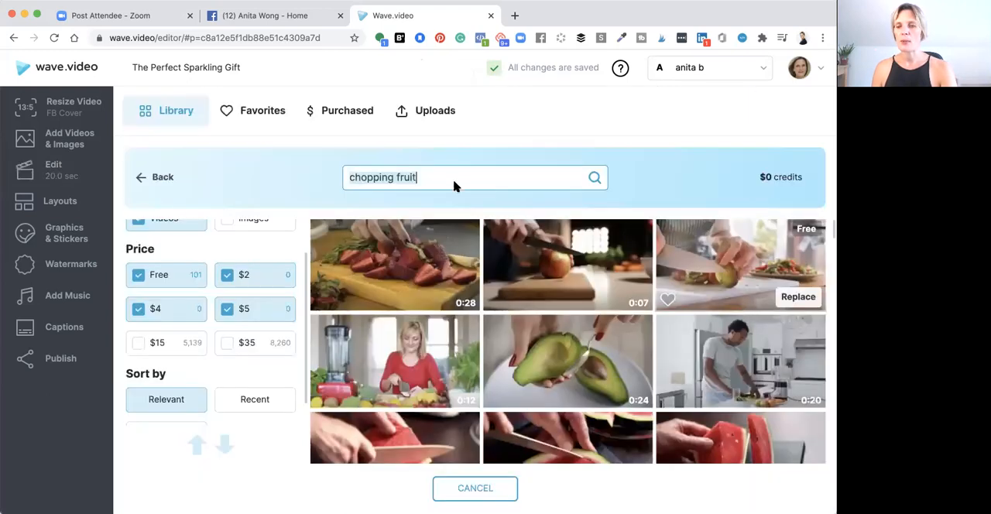
pyautogui.write('famil')
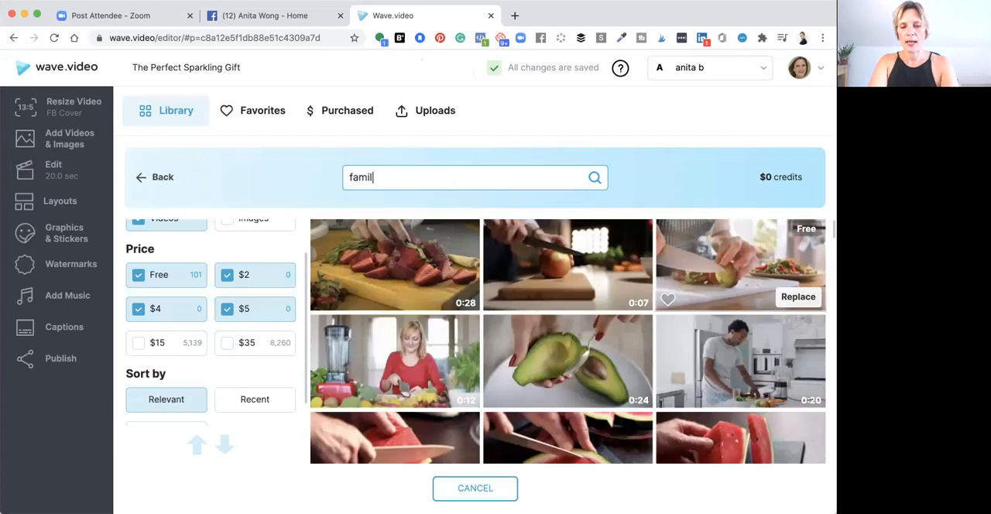
pyautogui.write('y exercising')
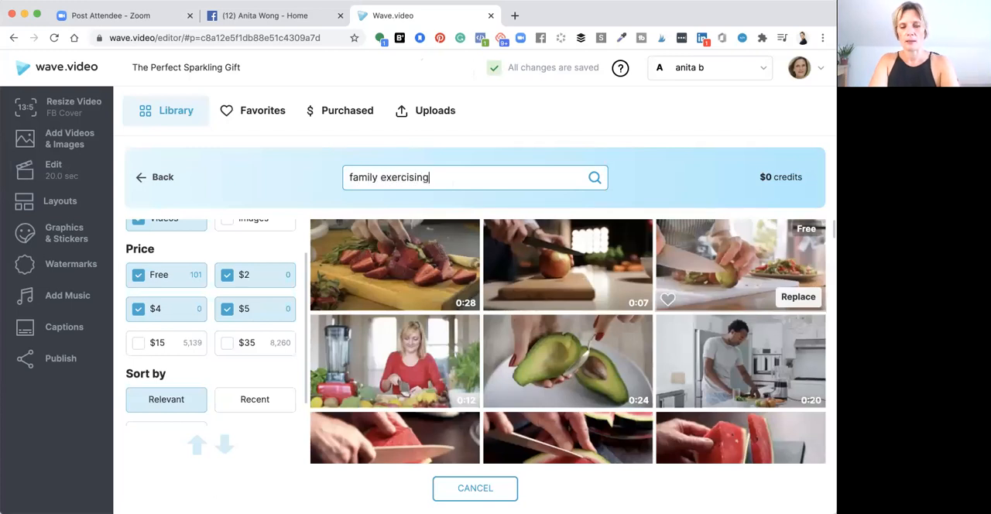
pyautogui.press('Return')
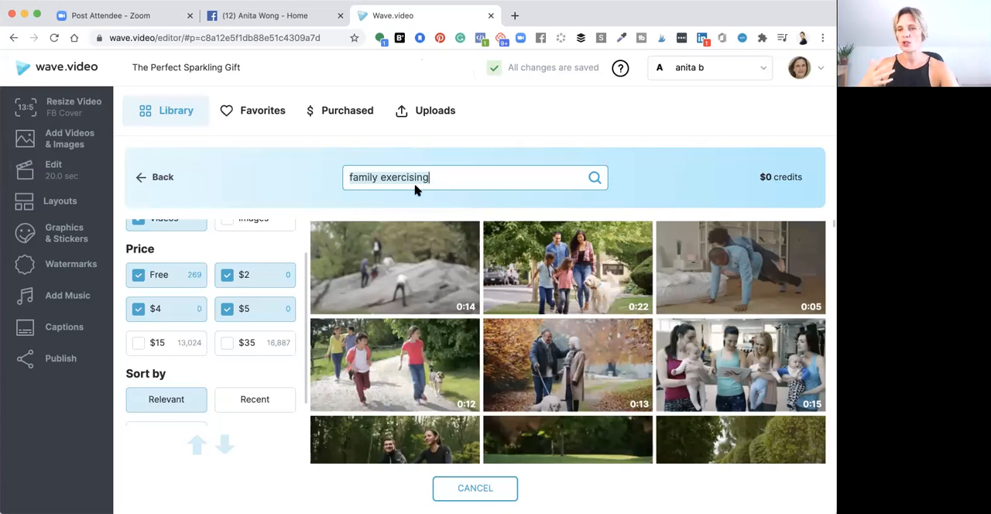
# Replace the third scene's clip with the free 0:30 stock video of three cyclists riding past a city skyline
pyautogui.scroll(2, 246, 280)
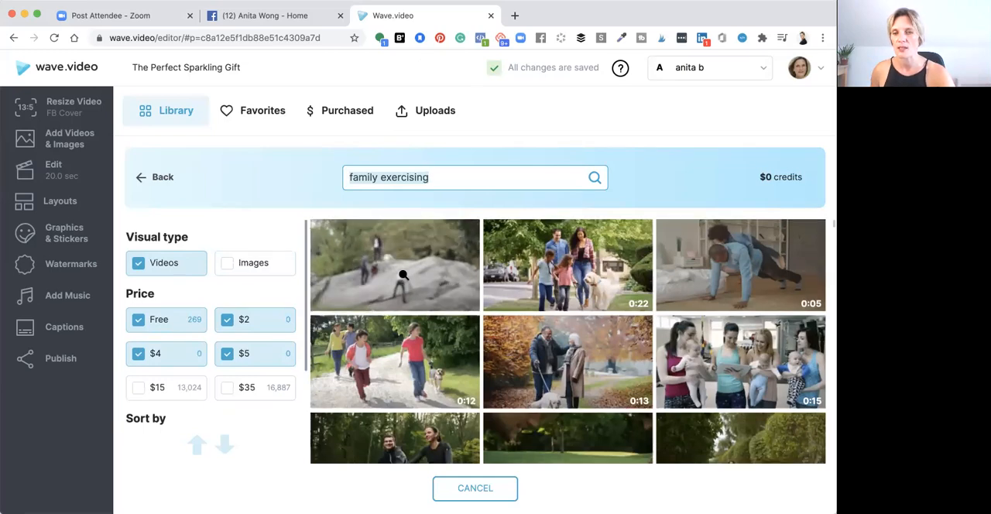
pyautogui.scroll(-5, 403, 275)
pyautogui.scroll(-3, 568, 342)
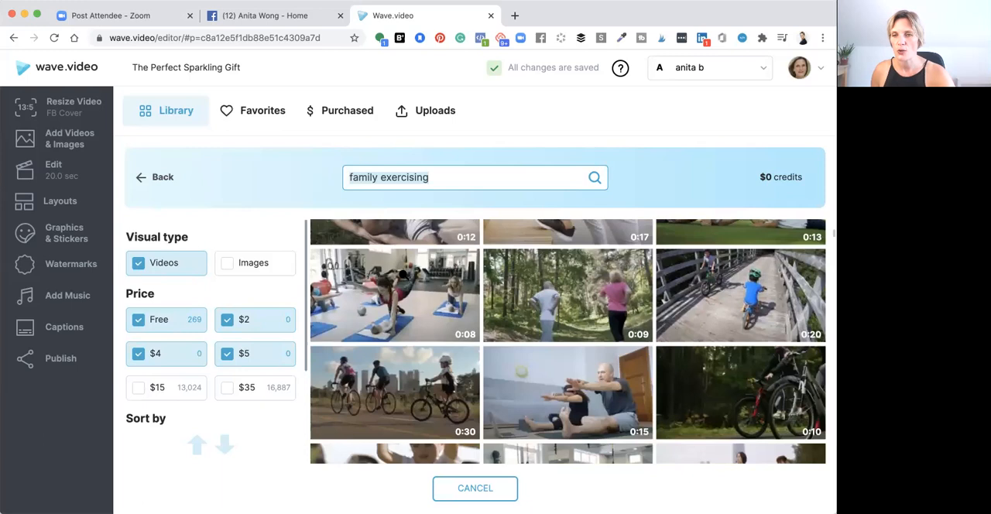
pyautogui.scroll(-1, 395, 356)
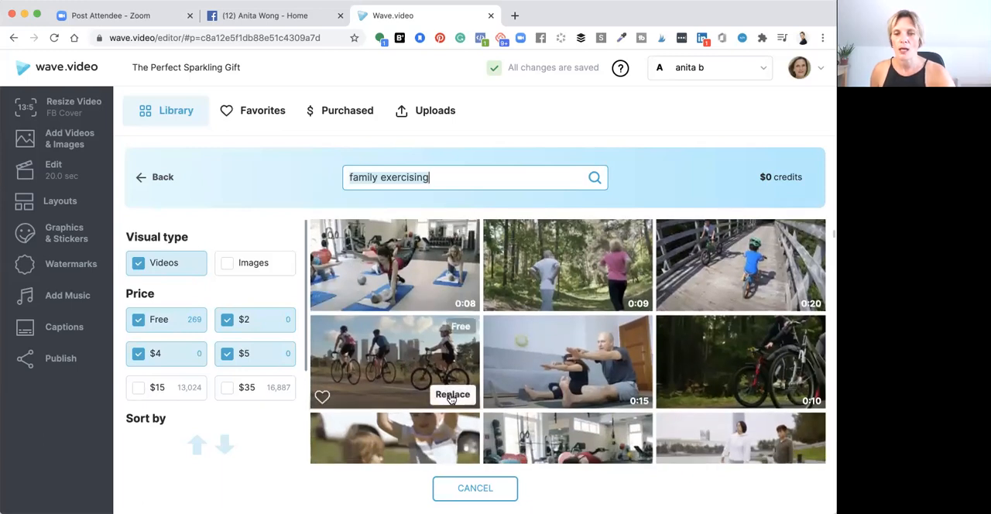
pyautogui.click(452, 397)
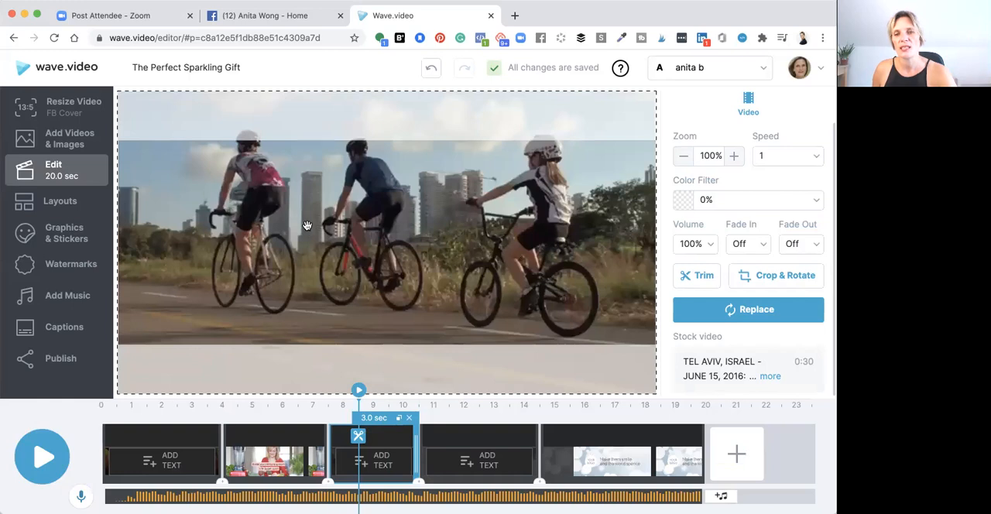
# Trim the third scene's cycling clip to the 3.0-second section running from 23.0 to 26.0 sec
pyautogui.click(698, 279)
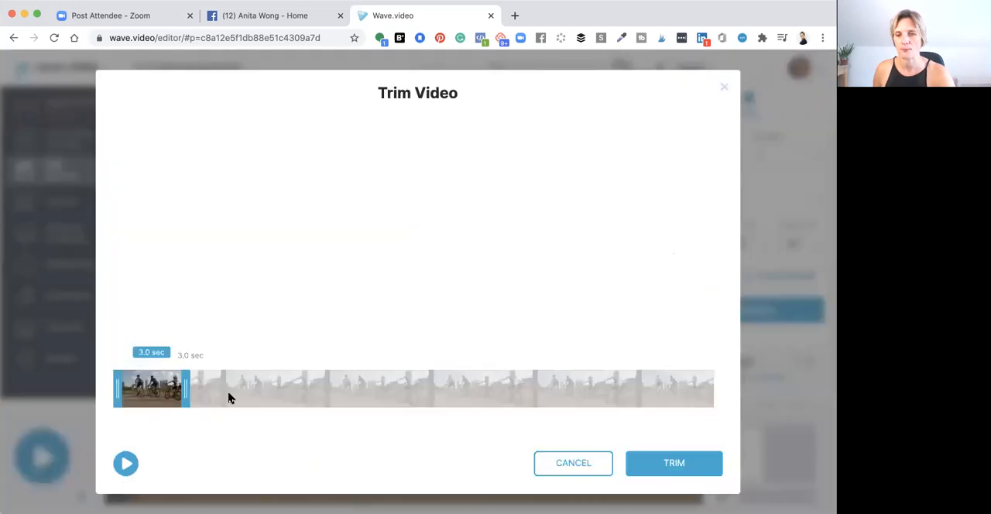
pyautogui.moveTo(156, 394); pyautogui.dragTo(257, 394)
pyautogui.click(258, 394)
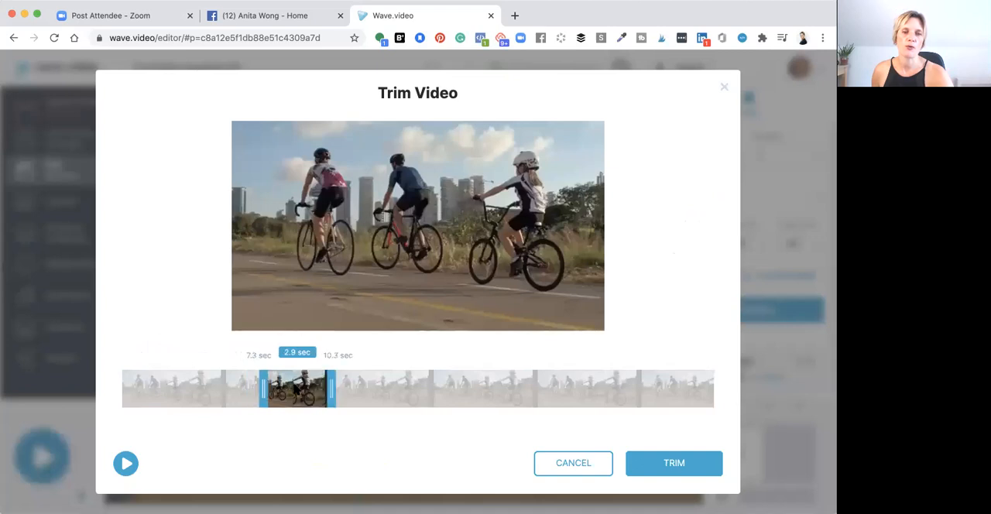
pyautogui.click(126, 463)
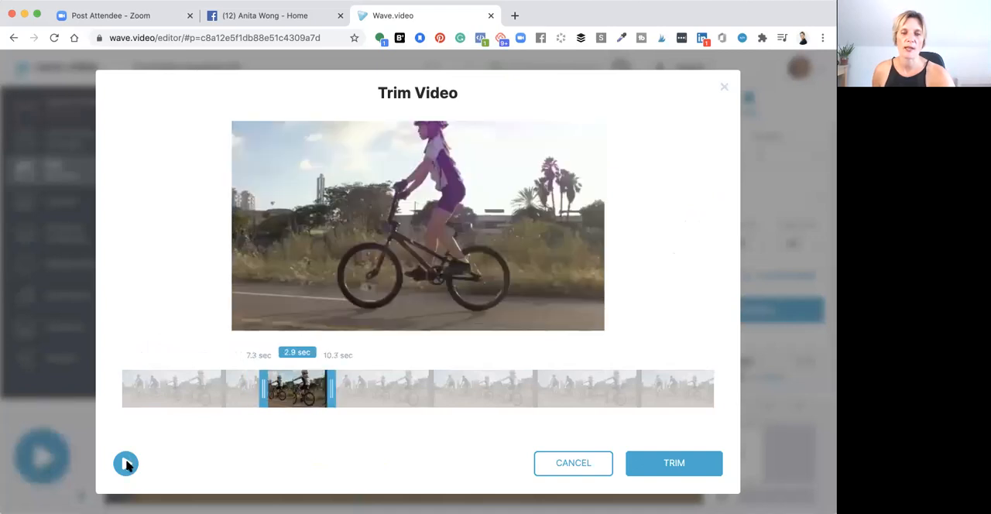
pyautogui.click(126, 463)
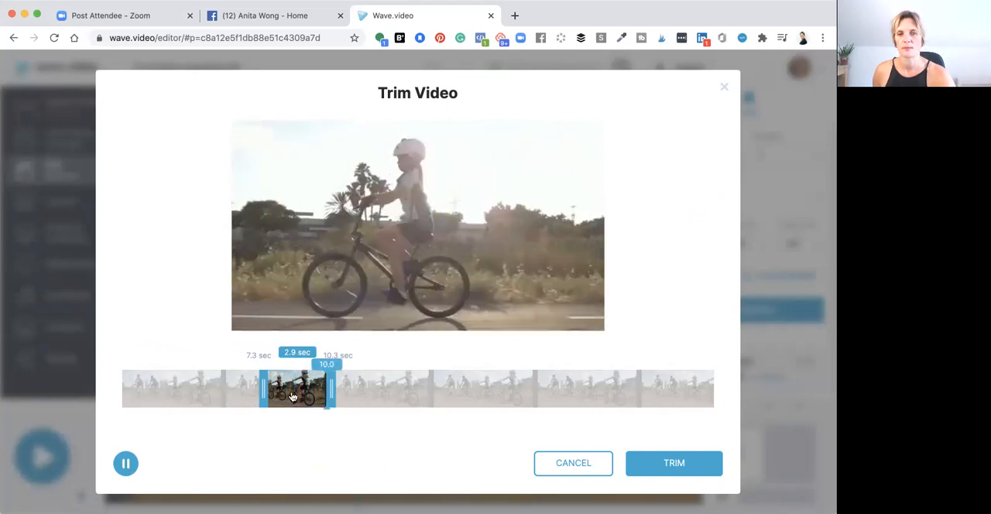
pyautogui.moveTo(348, 394); pyautogui.dragTo(601, 375)
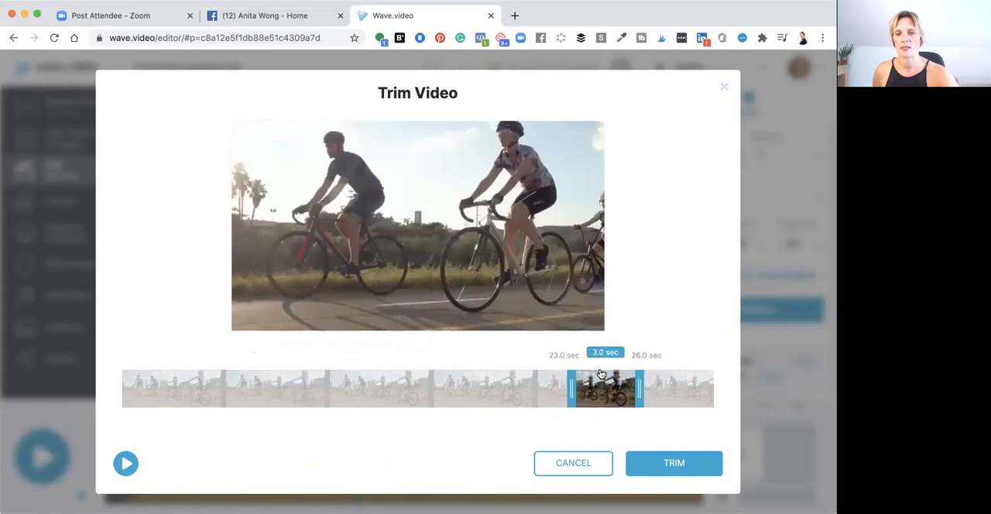
pyautogui.click(673, 463)
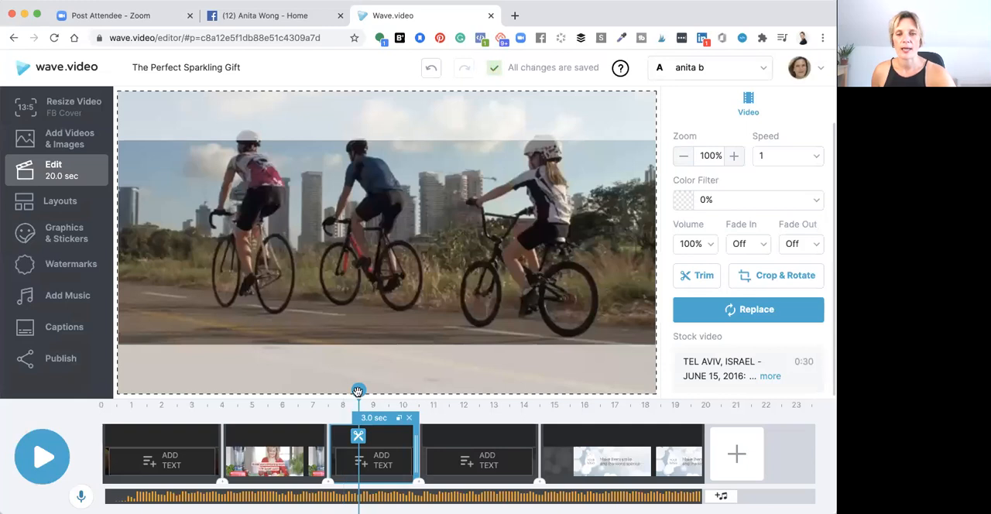
# Preview the third scene and shift its cycling clip down so the riders' heads fit inside the cover frame
pyautogui.press('space')
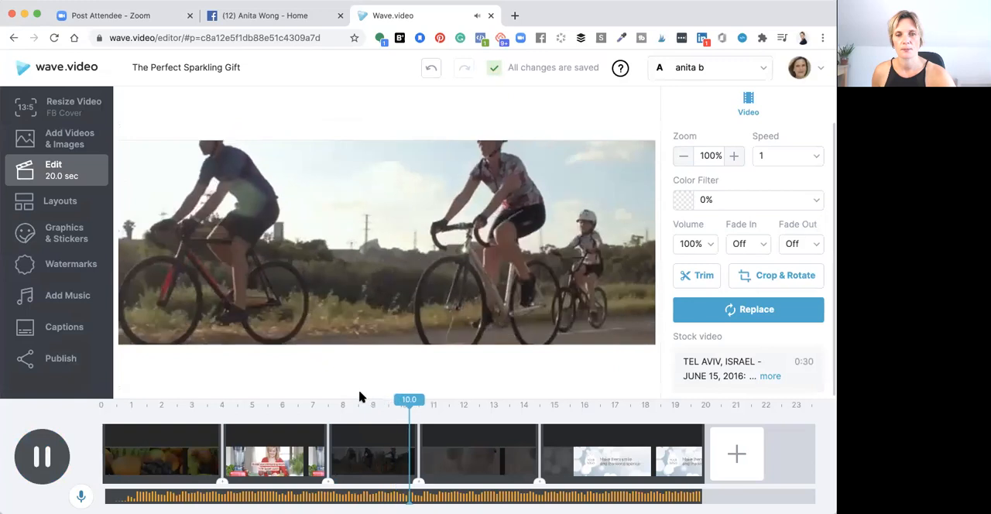
pyautogui.press('space')
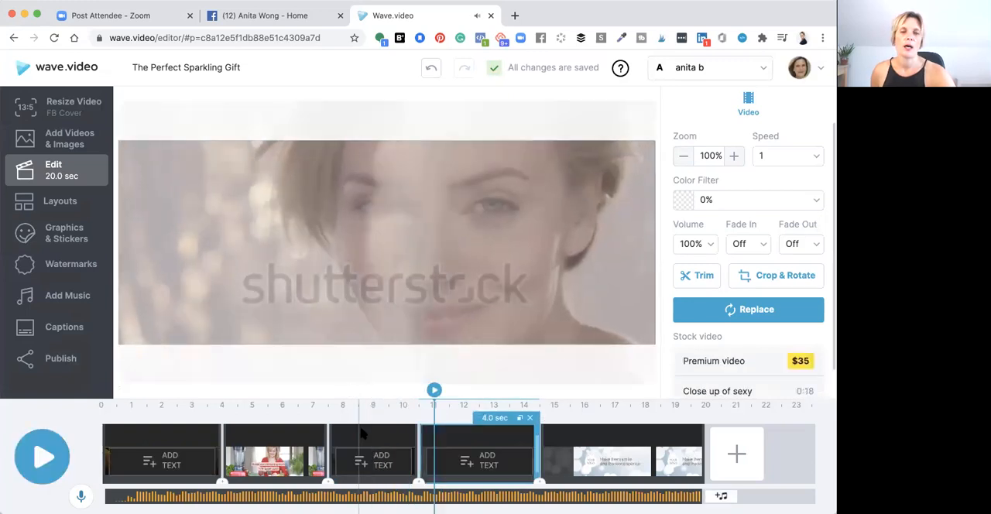
pyautogui.click(360, 435)
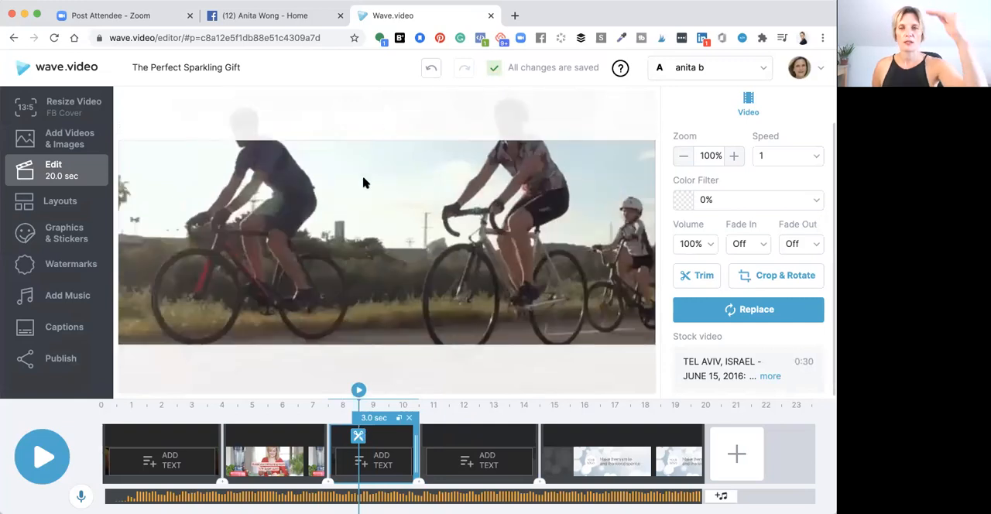
pyautogui.moveTo(363, 185); pyautogui.dragTo(361, 231)
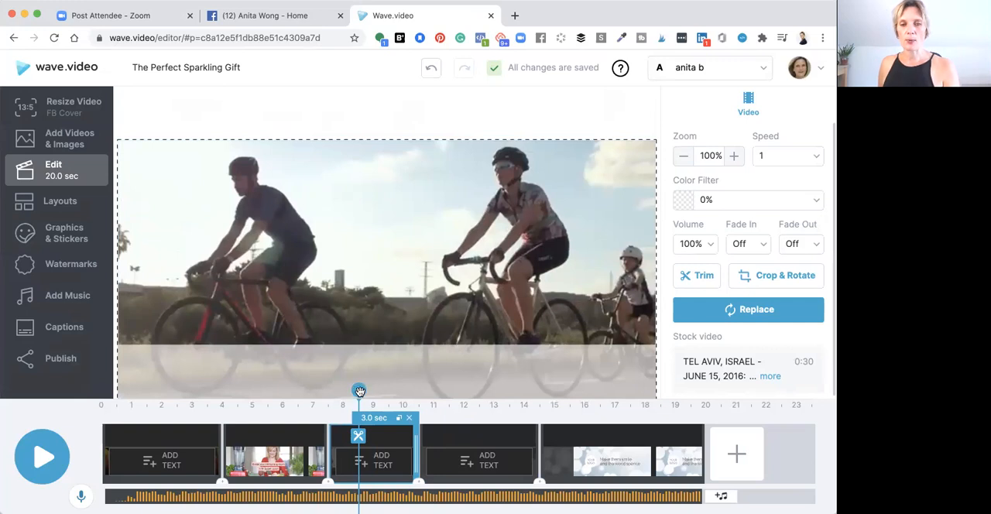
pyautogui.press('space')
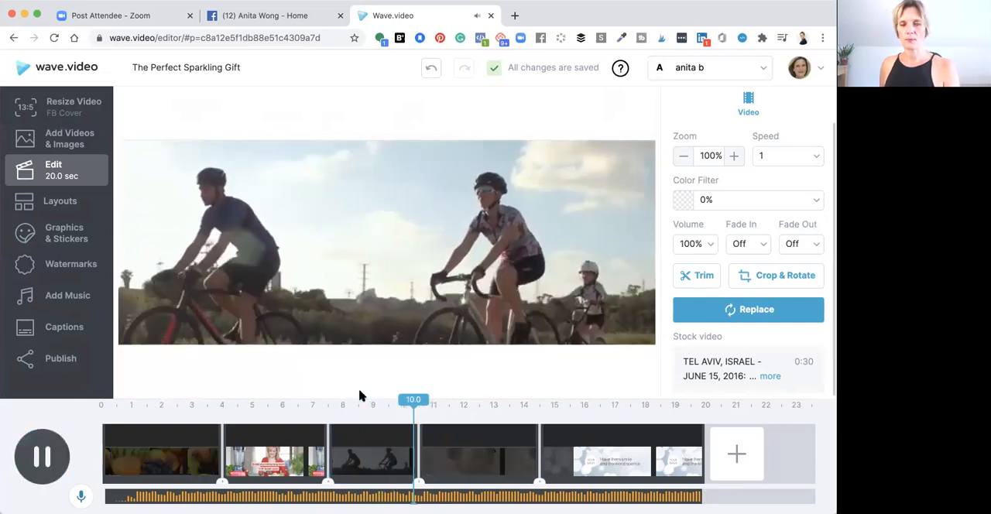
# Start replacing the fourth scene's clip of the woman's face and browse the stock library for fruit videos
pyautogui.click(457, 434)
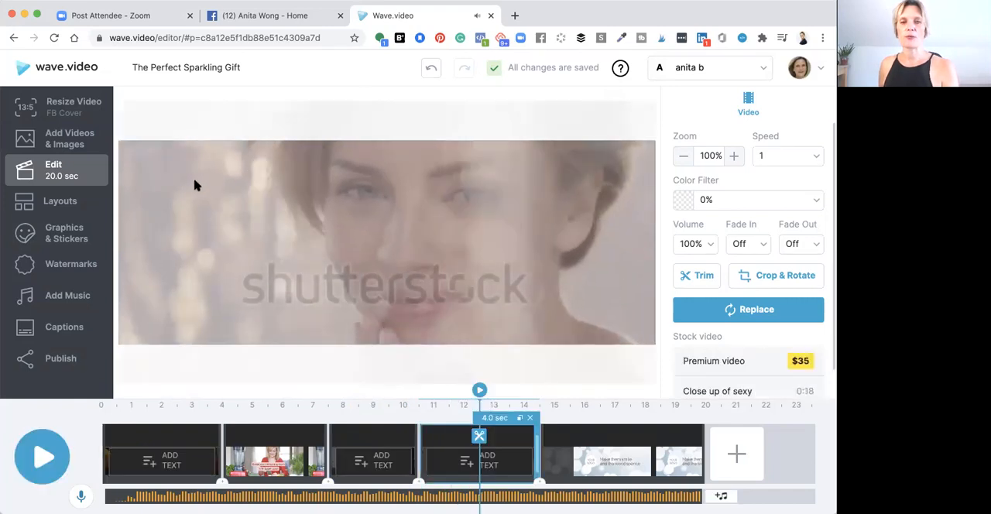
pyautogui.click(745, 310)
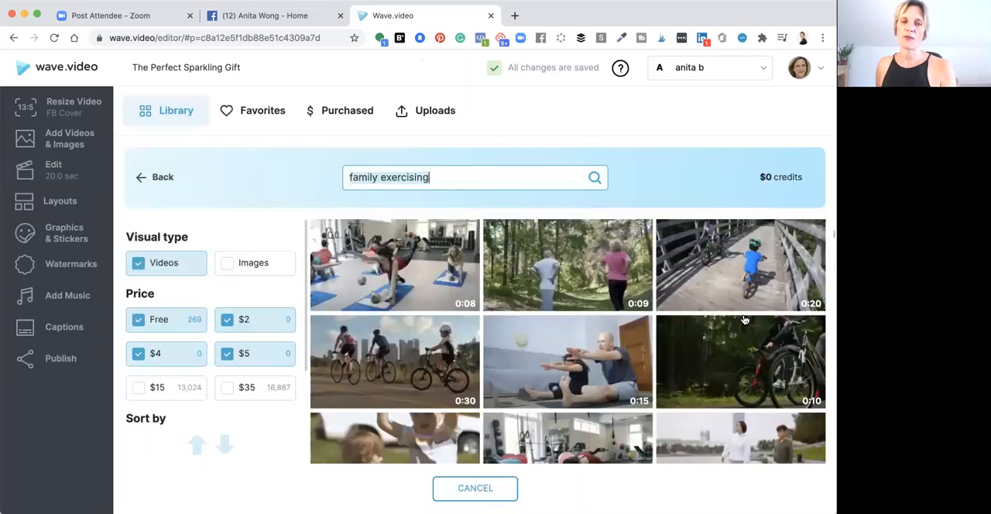
pyautogui.write('fruit')
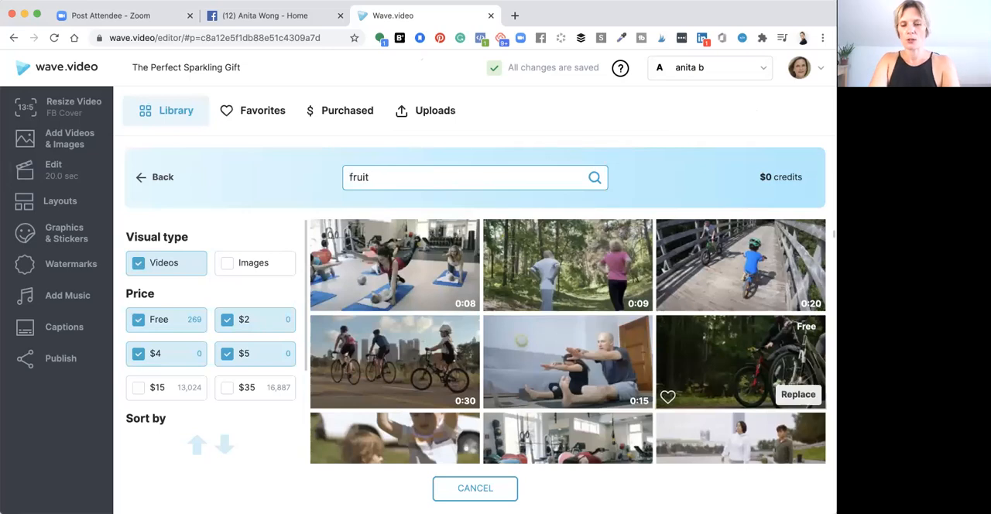
pyautogui.press('Return')
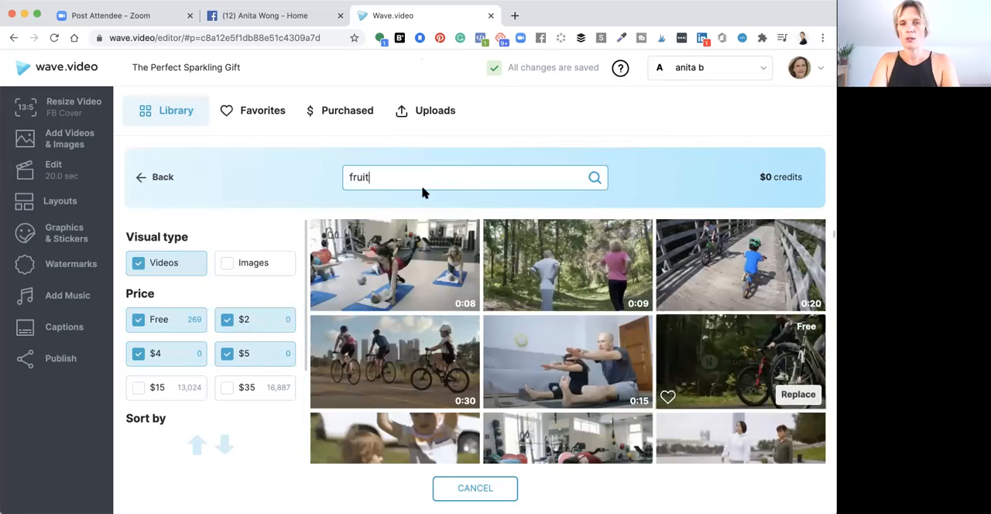
pyautogui.scroll(-5, 496, 333)
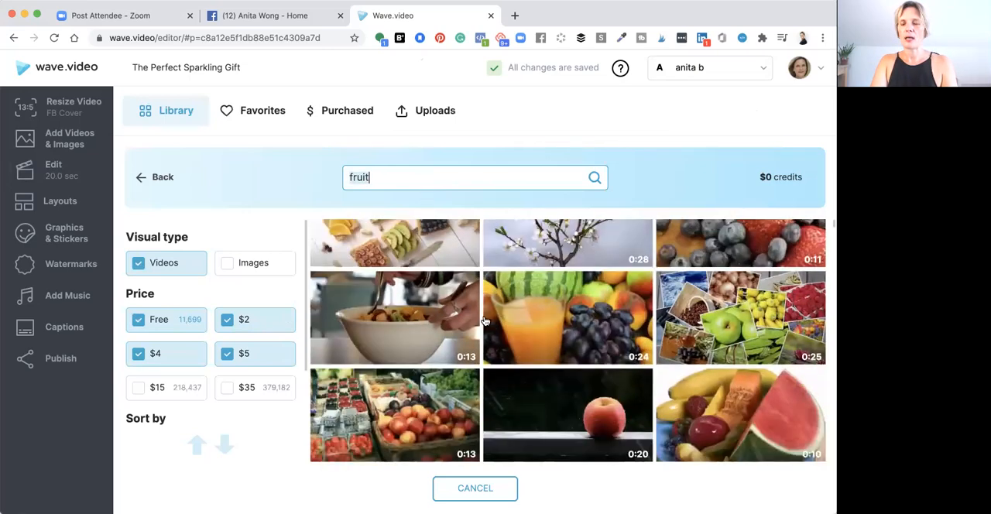
pyautogui.scroll(-5, 529, 346)
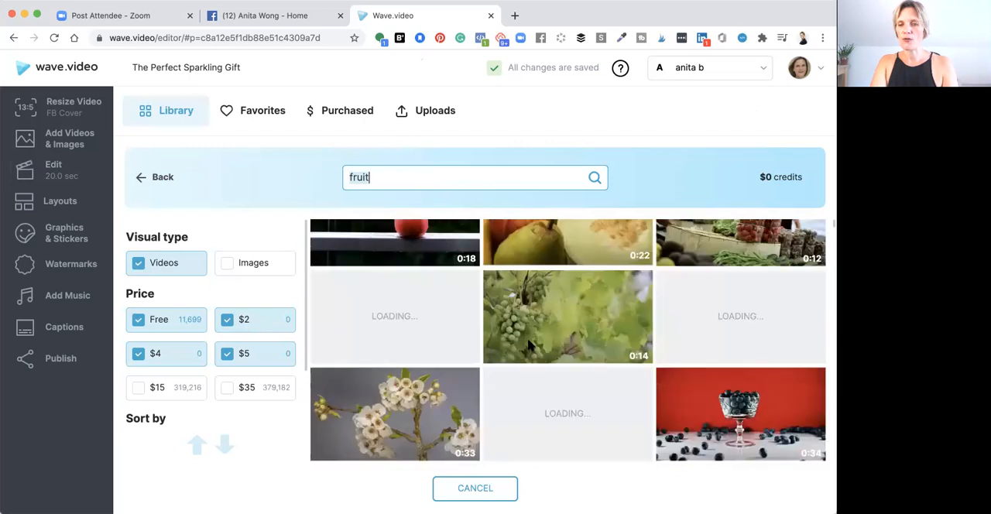
pyautogui.scroll(-3, 529, 346)
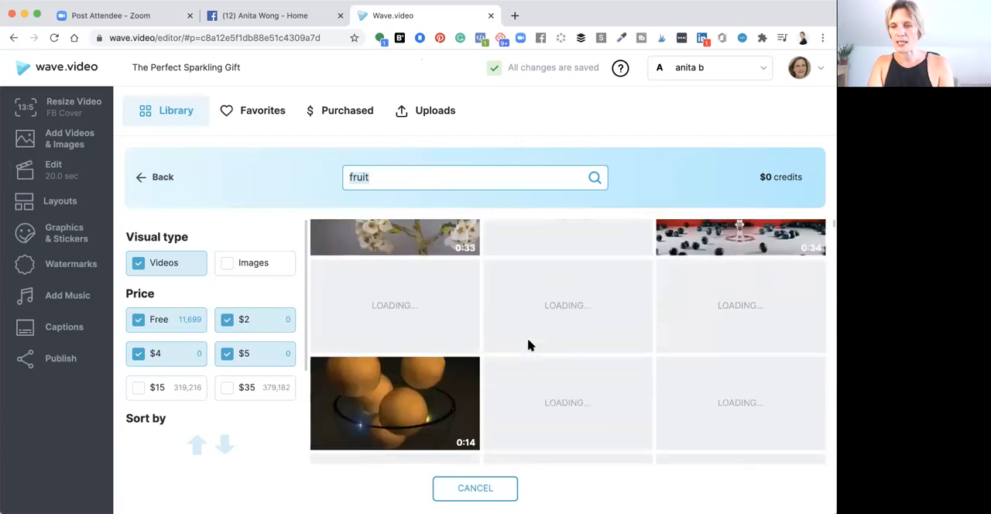
pyautogui.scroll(-2, 529, 346)
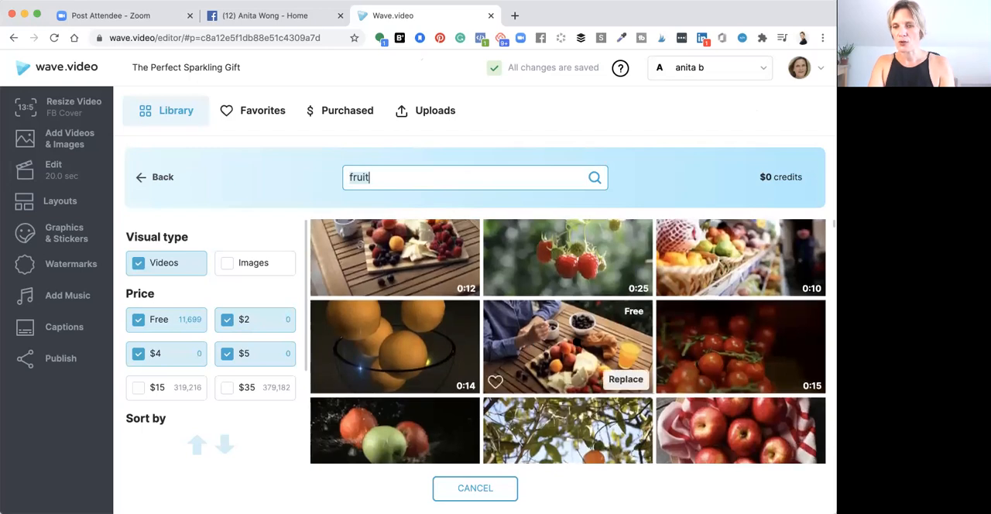
pyautogui.scroll(-5, 568, 346)
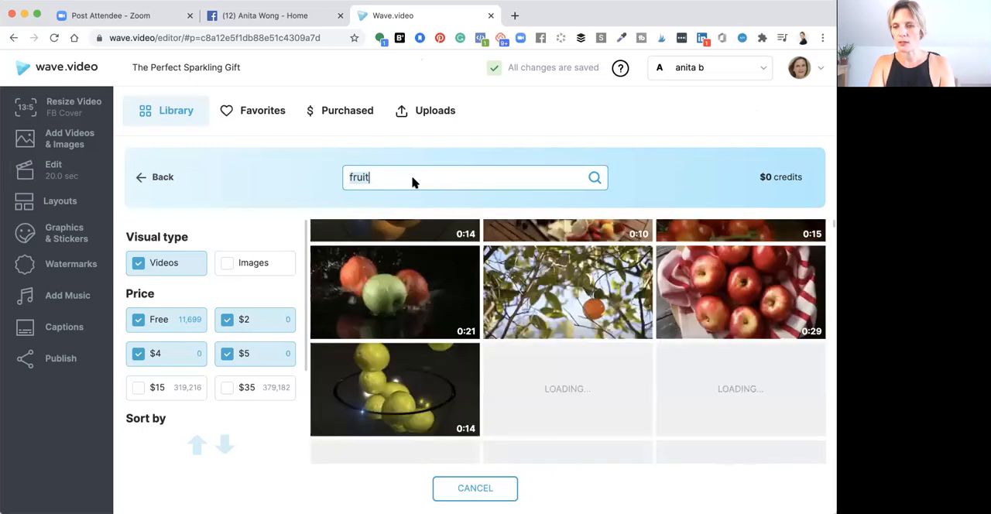
# Search the library for fruit drink and replace the fourth scene's clip with the free video of a grapefruit drink in a jug
pyautogui.write('drink')
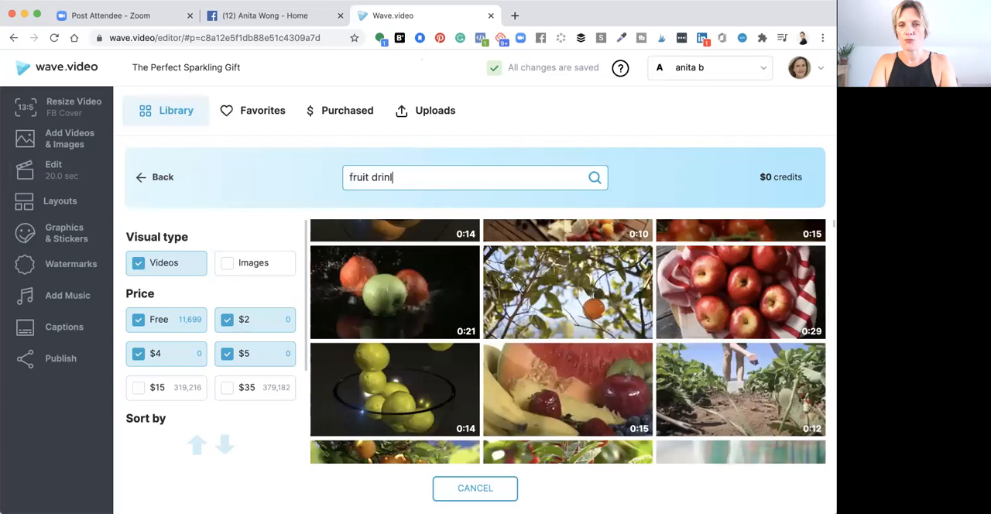
pyautogui.press('BackSpace')
pyautogui.write('l')
pyautogui.write('k')
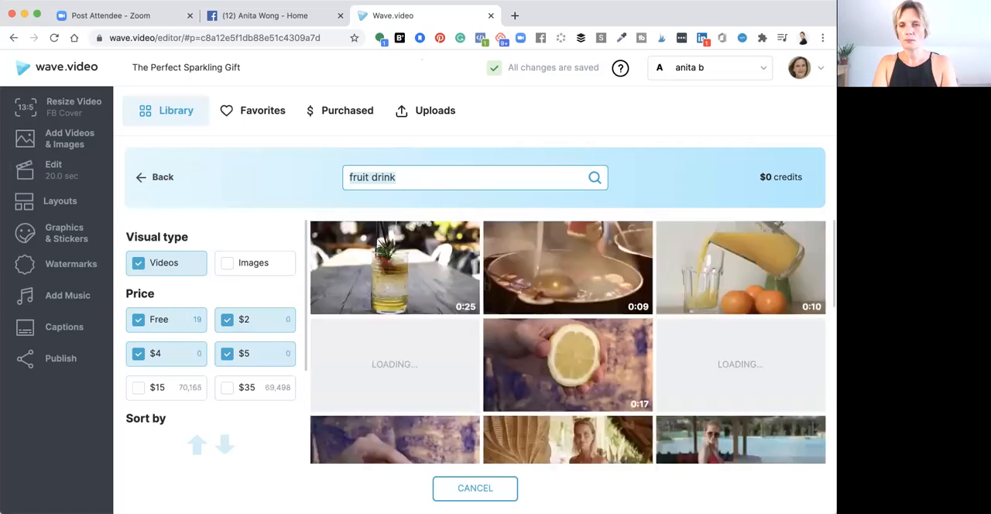
pyautogui.scroll(-2, 567, 267)
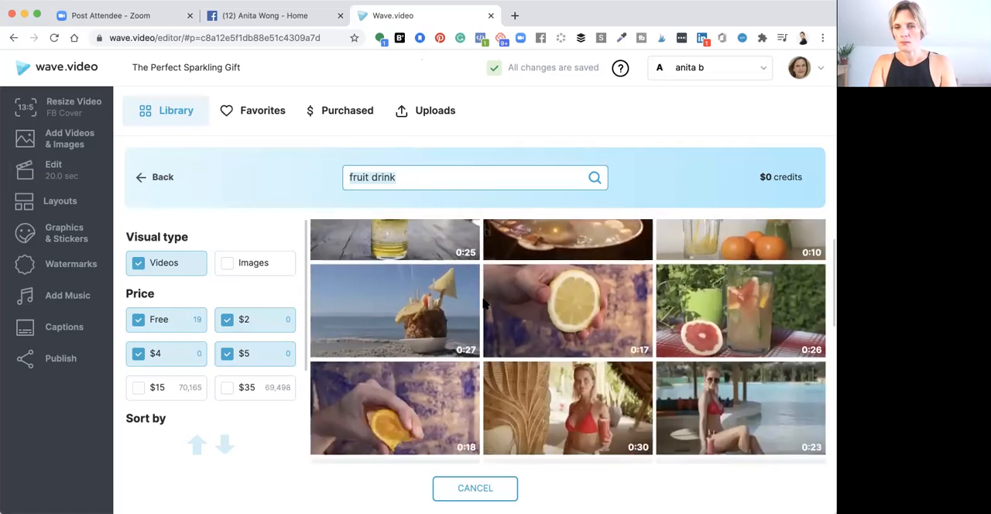
pyautogui.moveTo(736, 288)
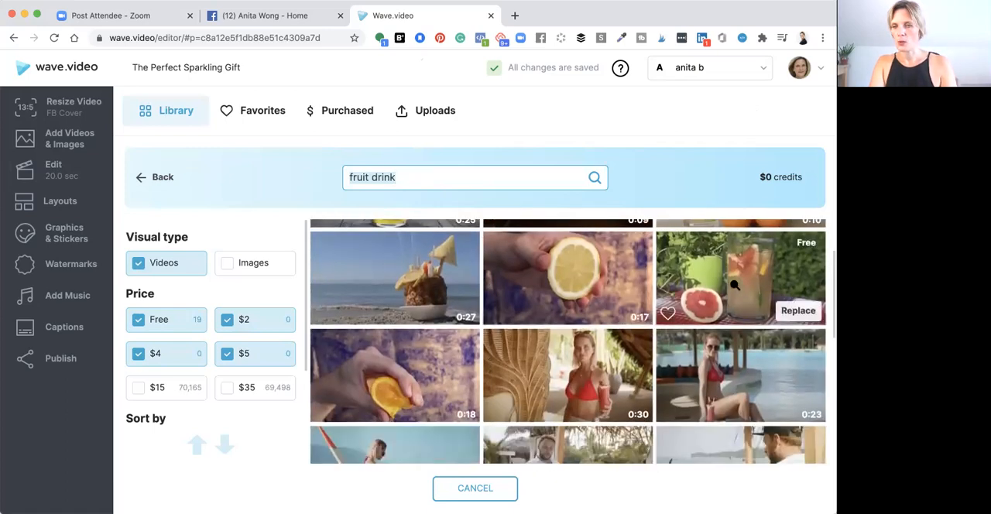
pyautogui.click(796, 312)
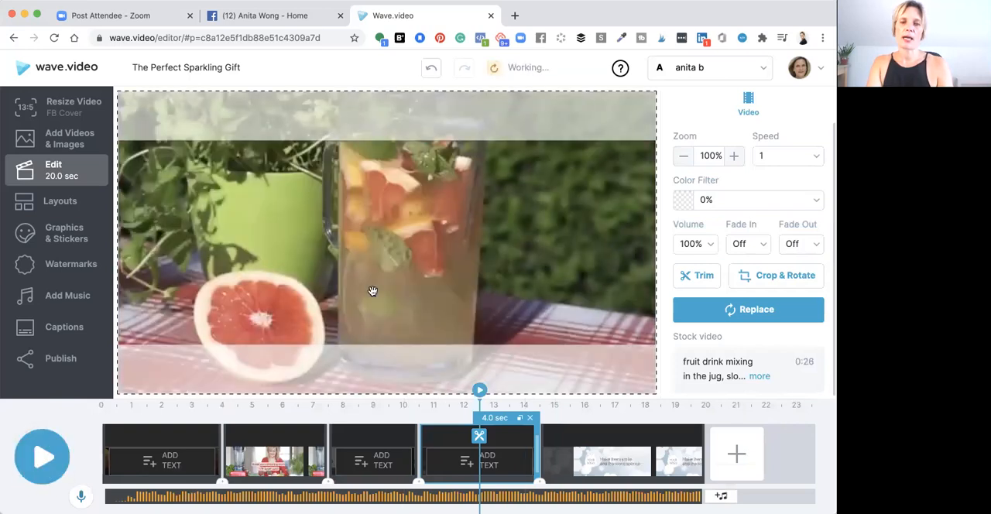
# Replace the last scene's call-to-action text with "Click the join group for more juice recipes"
pyautogui.click(568, 435)
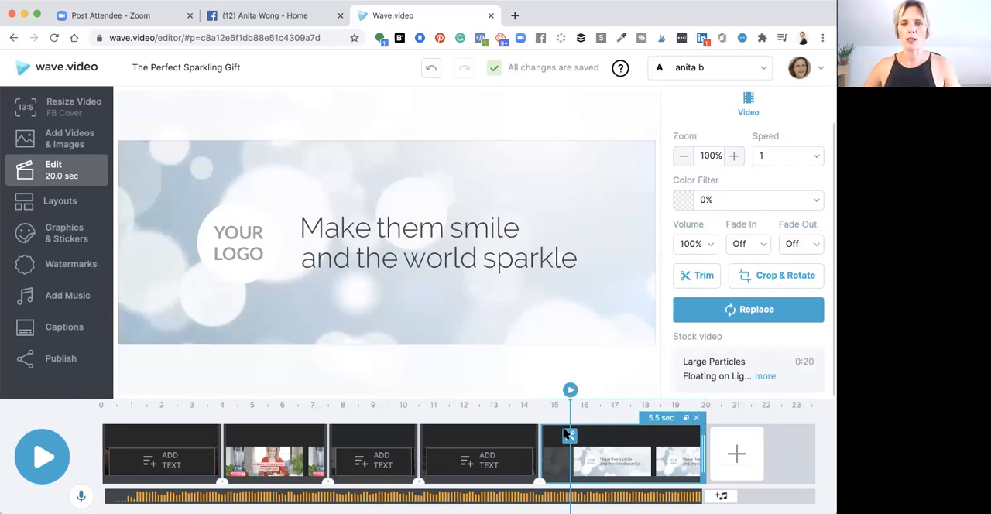
pyautogui.click(311, 227)
pyautogui.click(310, 227)
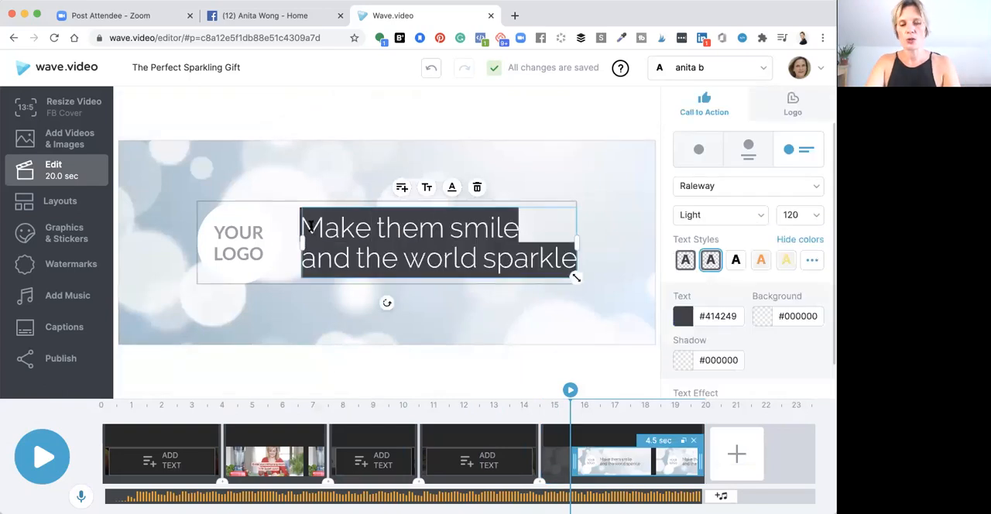
pyautogui.write('Click m')
pyautogui.press('BackSpace')
pyautogui.write('the gr')
pyautogui.press('BackSpace')
pyautogui.press('BackSpace')
pyautogui.write('join')
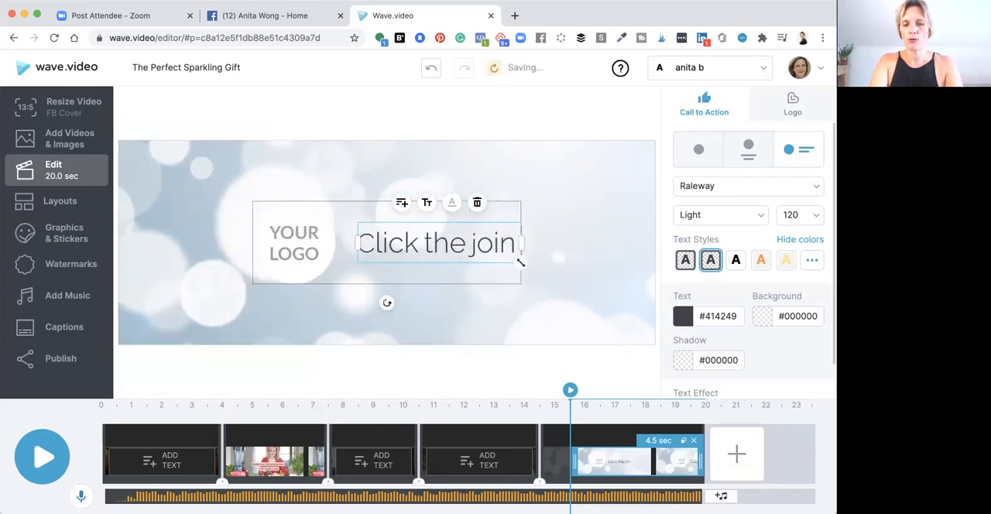
pyautogui.write(' group f')
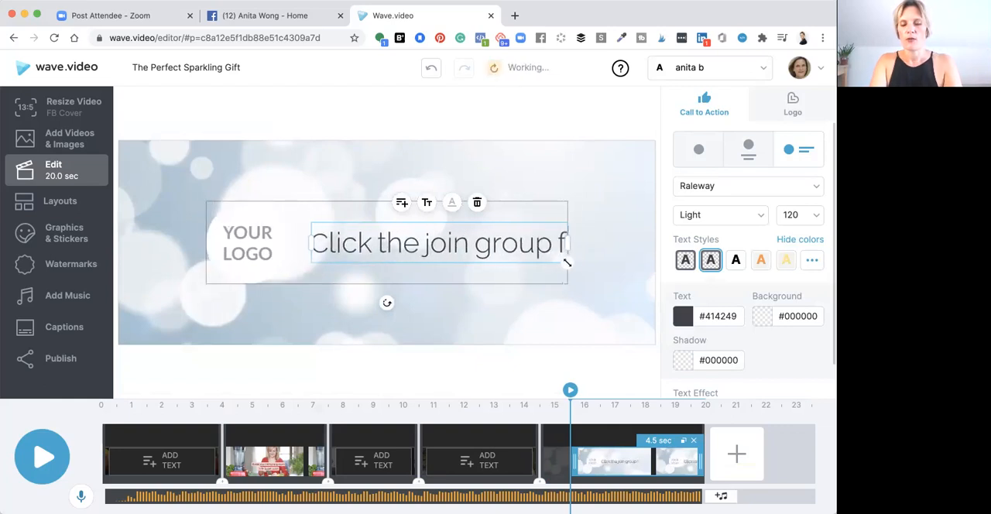
pyautogui.write('or more ju')
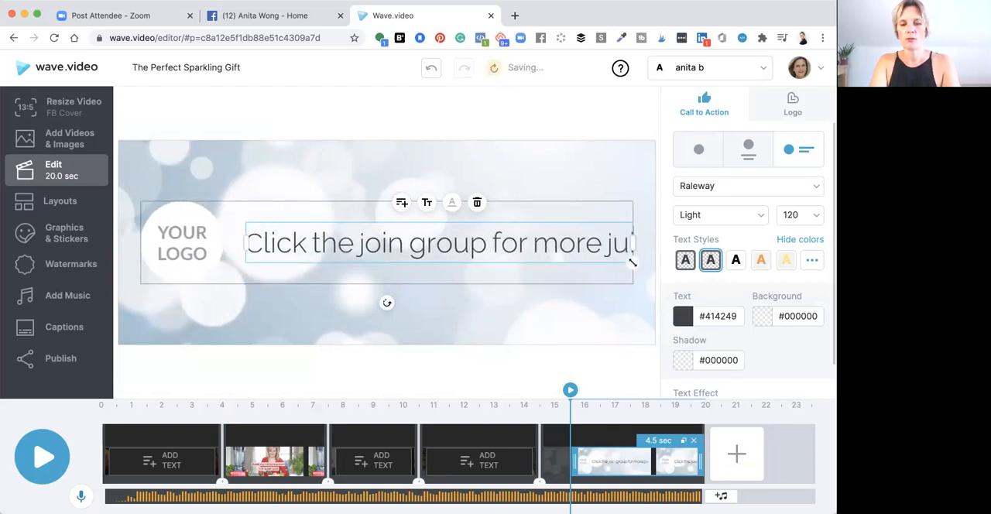
pyautogui.write('ice recipes')
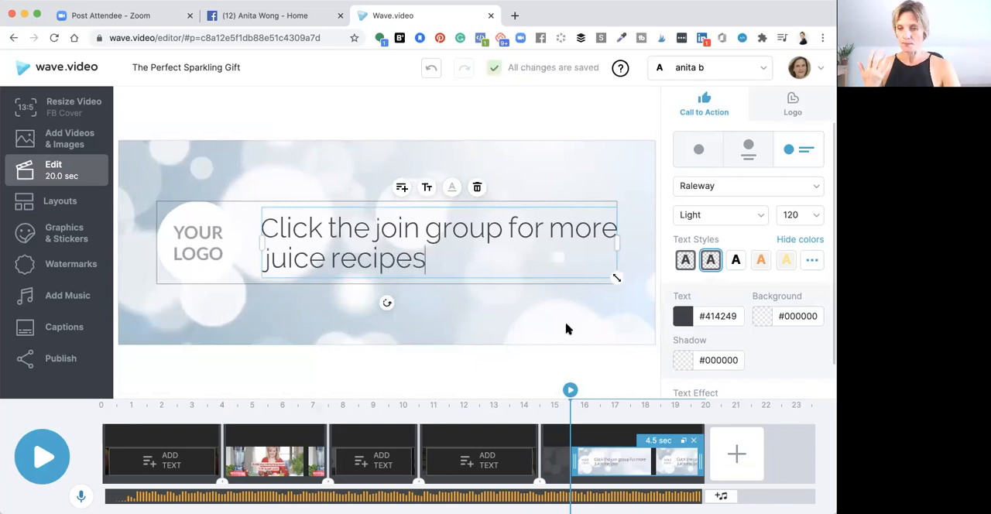
# Search the stock library for blender and replace the last scene's background with the free clip of a woman using a blender
pyautogui.click(201, 170)
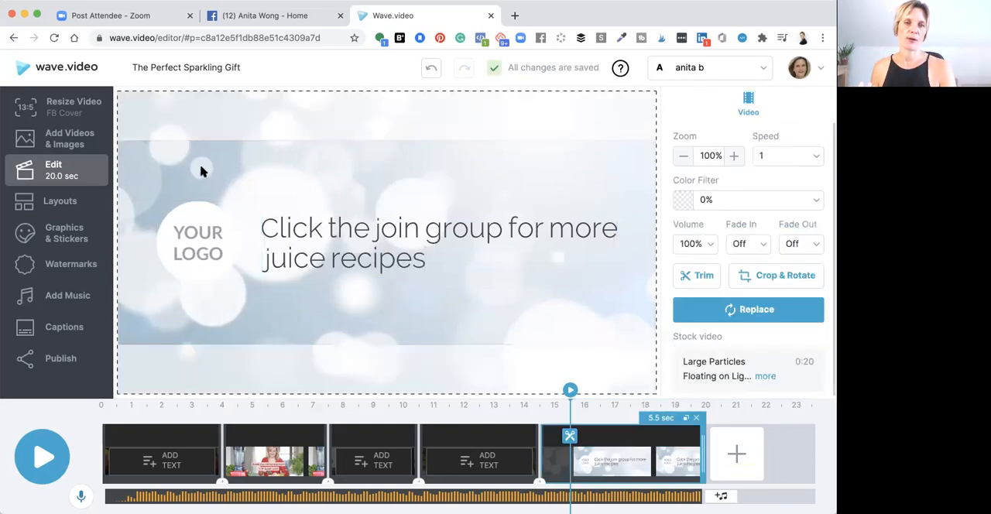
pyautogui.click(742, 312)
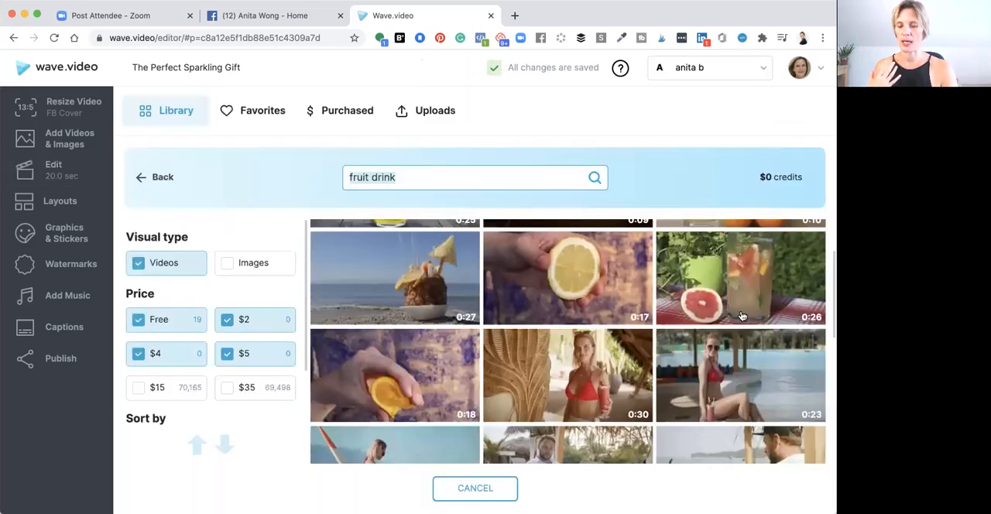
pyautogui.scroll(-5, 720, 326)
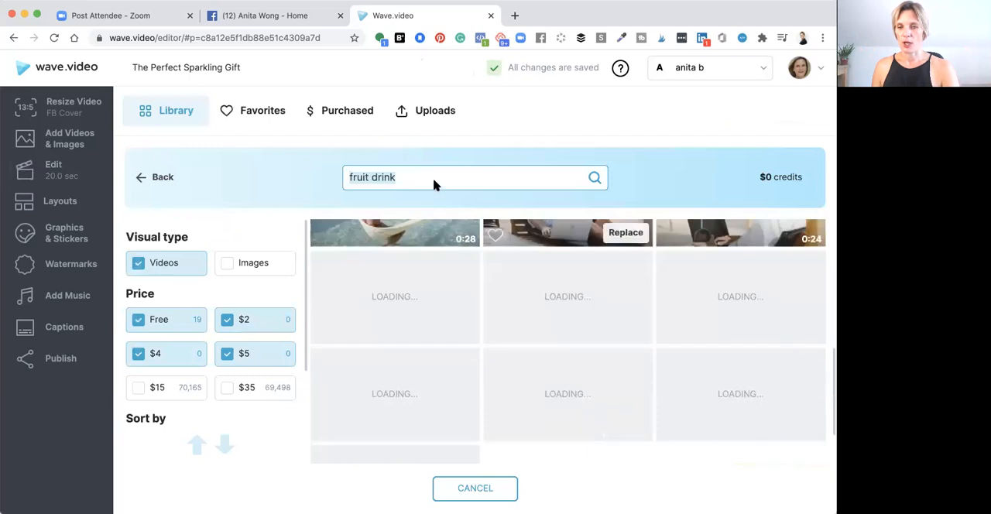
pyautogui.tripleClick(433, 185)
pyautogui.write('blender')
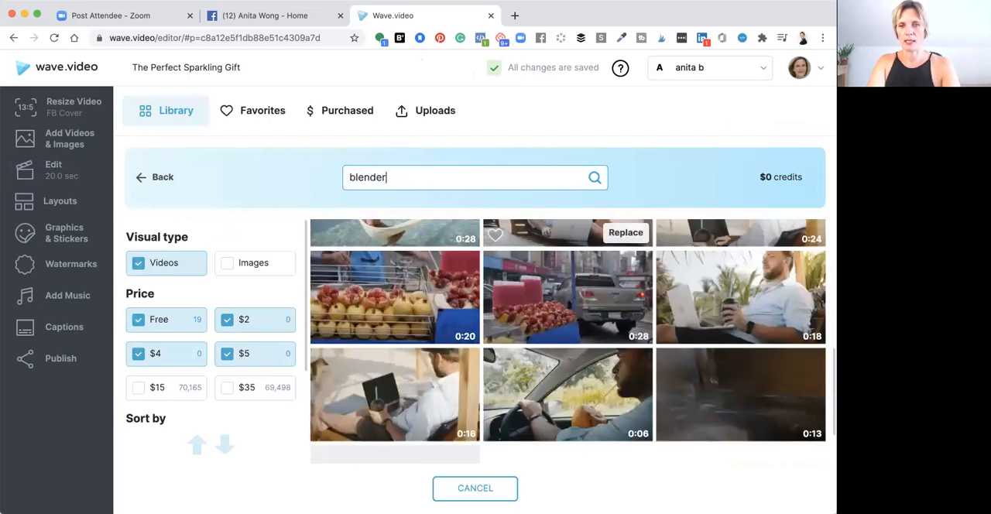
pyautogui.press('Return')
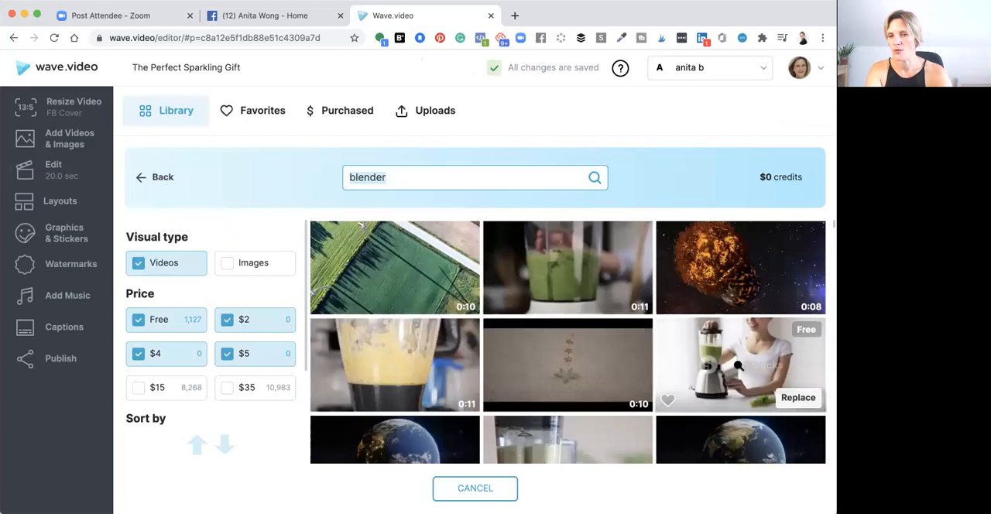
pyautogui.click(798, 407)
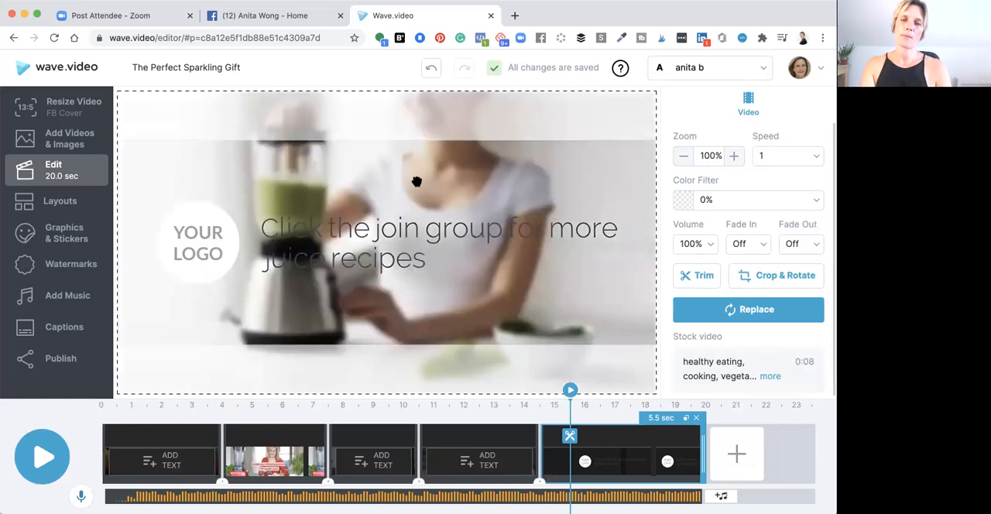
# Give the call-to-action text the dark red on pink style, shrink it to size 75 and place it on one line slightly lower
pyautogui.click(341, 233)
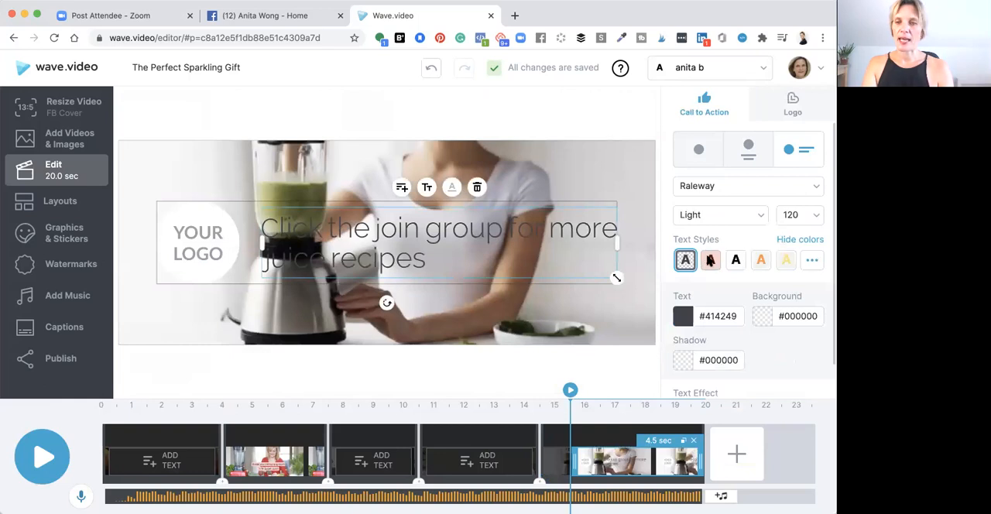
pyautogui.click(710, 260)
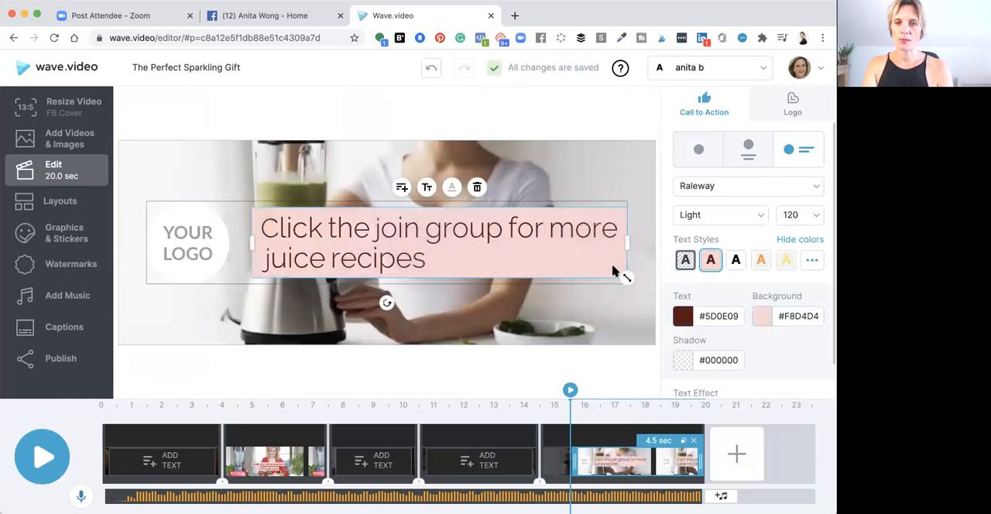
pyautogui.moveTo(627, 277); pyautogui.dragTo(602, 265)
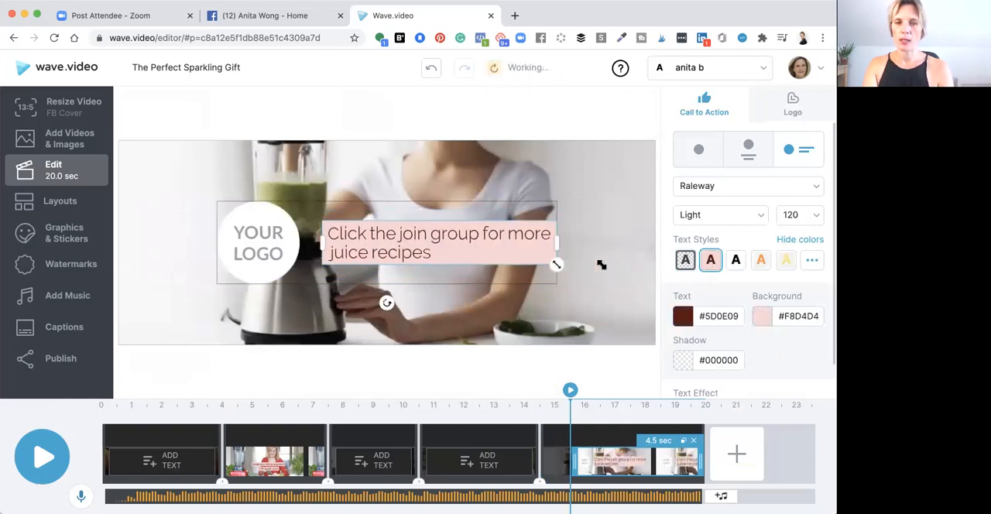
pyautogui.moveTo(476, 253); pyautogui.dragTo(472, 265)
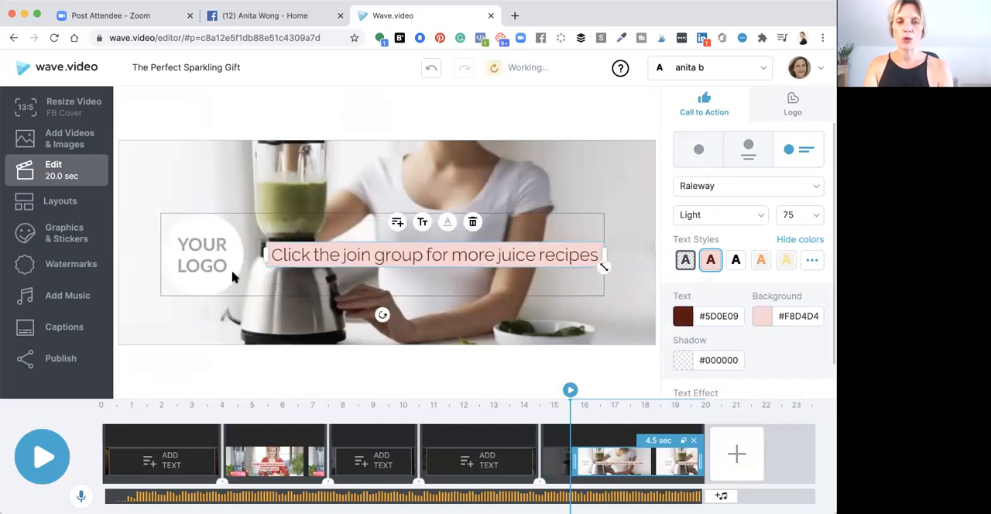
# Delete the logo and its empty placeholder from the last scene's call to action
pyautogui.click(196, 267)
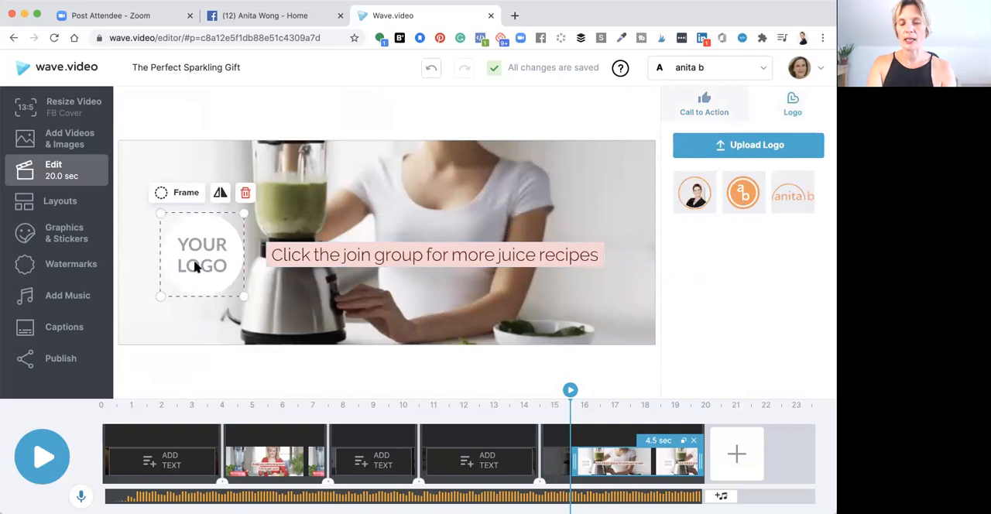
pyautogui.click(245, 193)
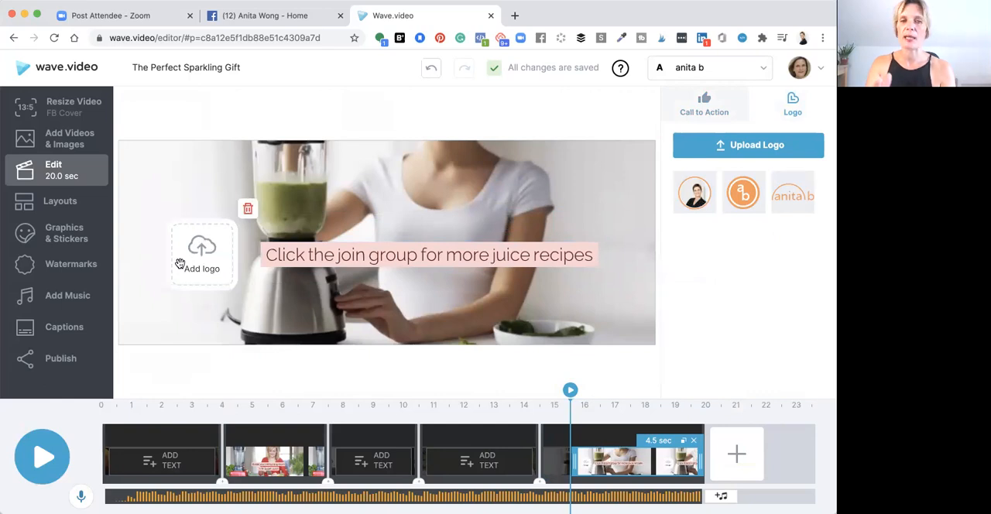
pyautogui.click(248, 211)
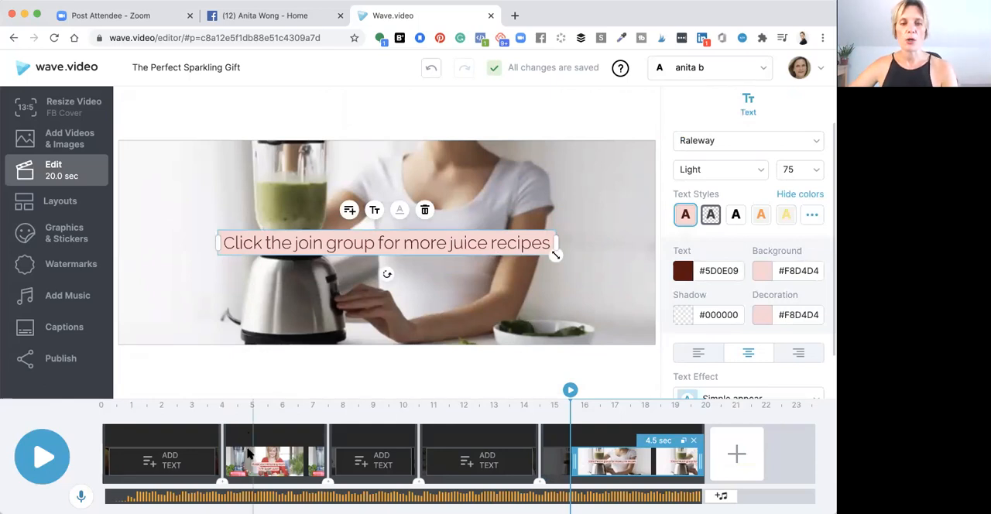
# Play the whole video through to check the scenes, captions and closing call to action
pyautogui.click(44, 459)
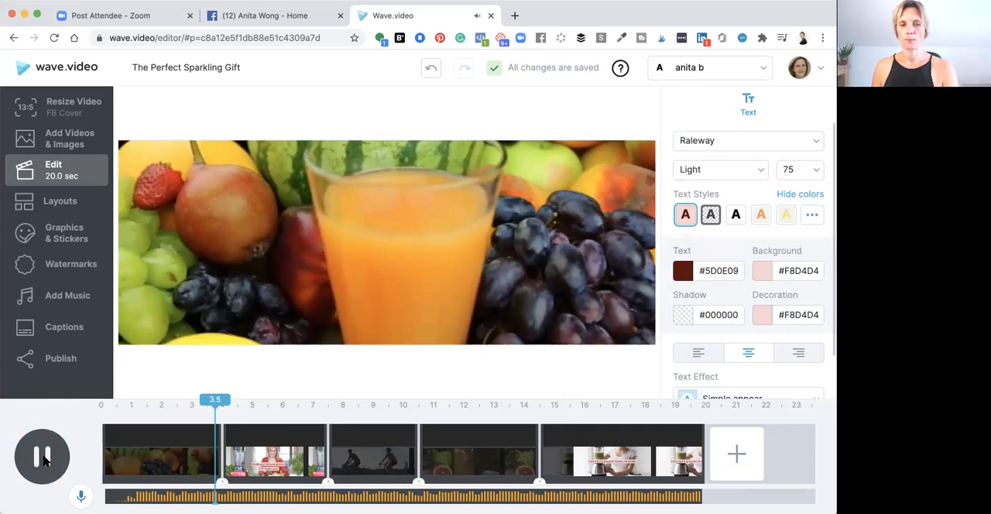
pyautogui.click(44, 459)
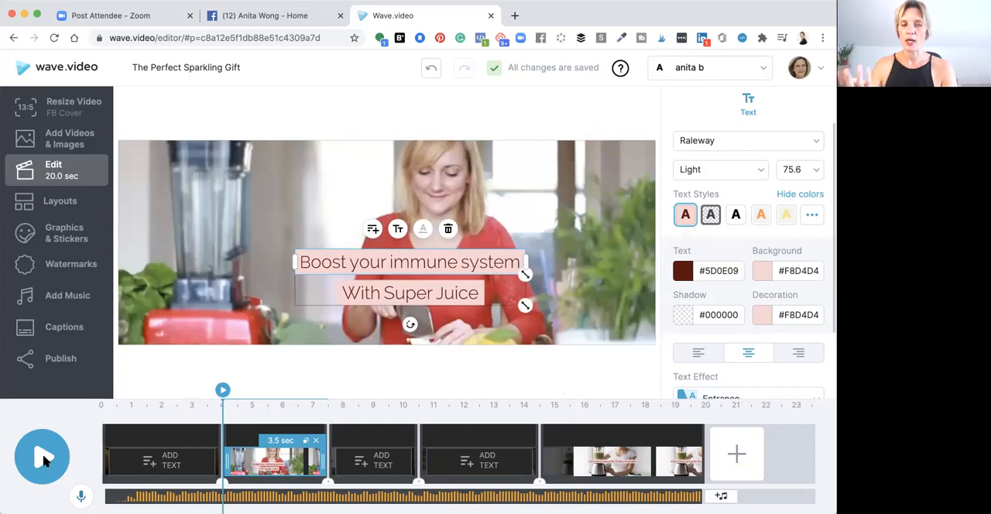
pyautogui.click(44, 459)
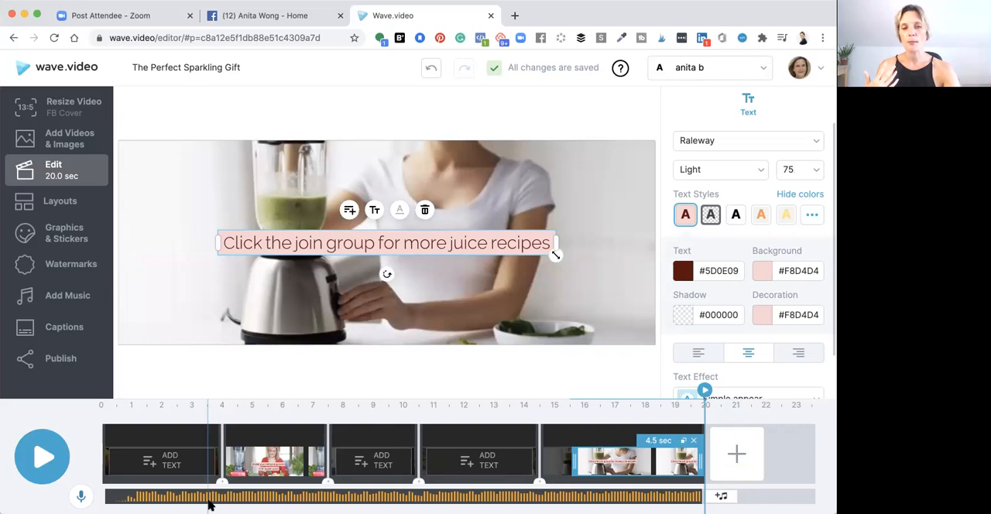
# Remove the Simplicity audio track from the timeline
pyautogui.click(62, 298)
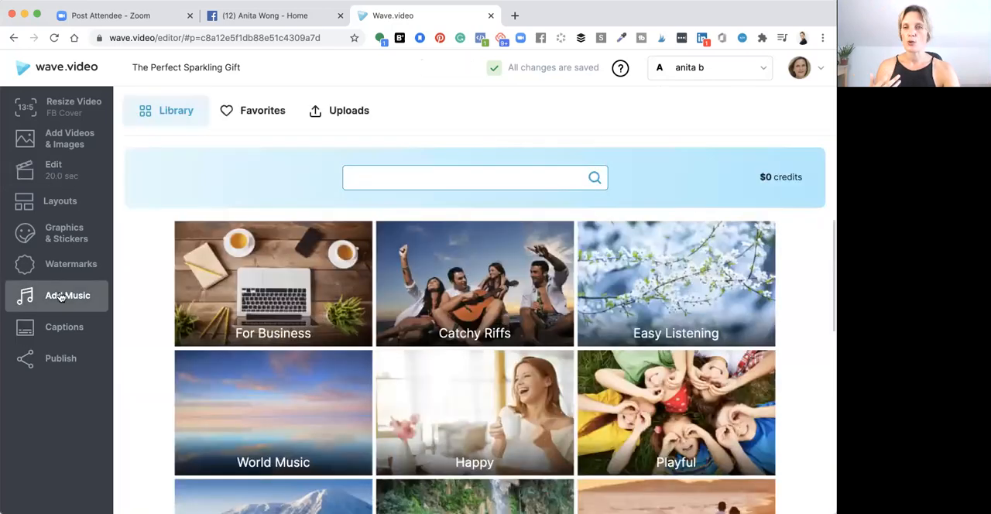
pyautogui.click(56, 178)
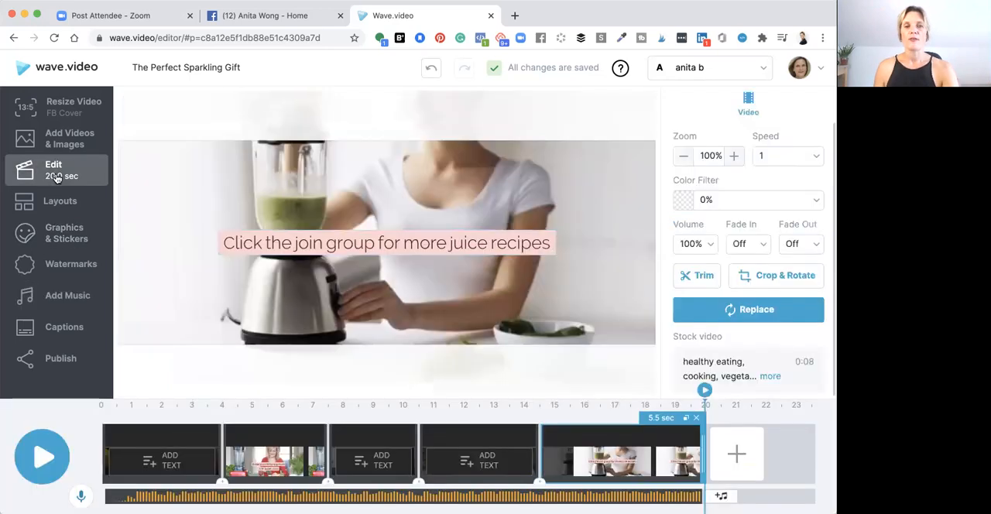
pyautogui.click(657, 499)
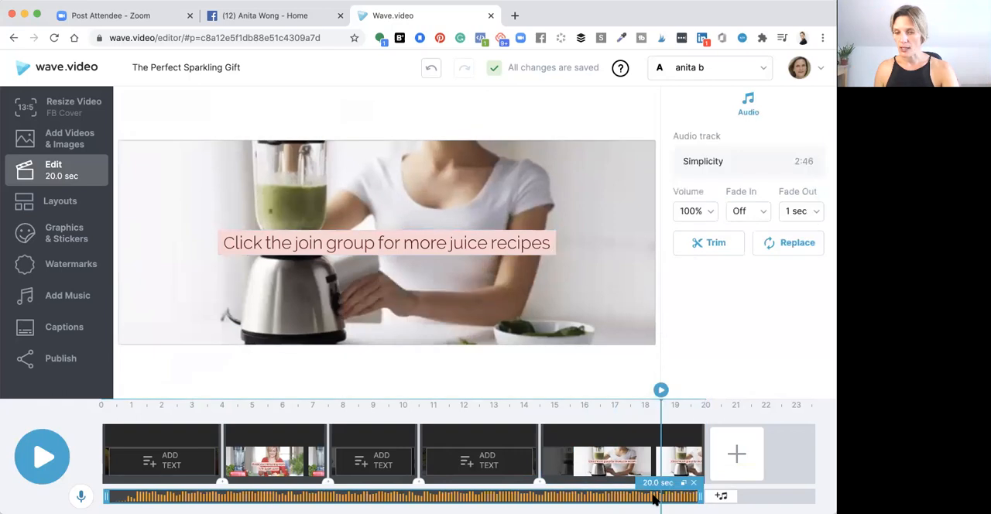
pyautogui.click(694, 483)
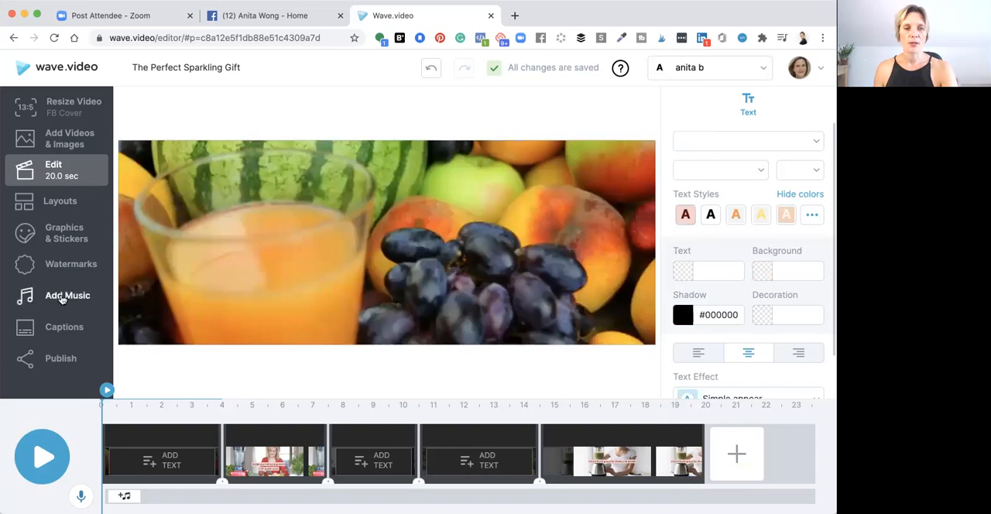
# Browse the Playful music category, listen to a few tracks and add Sweet Playful Melody to the video
pyautogui.click(62, 299)
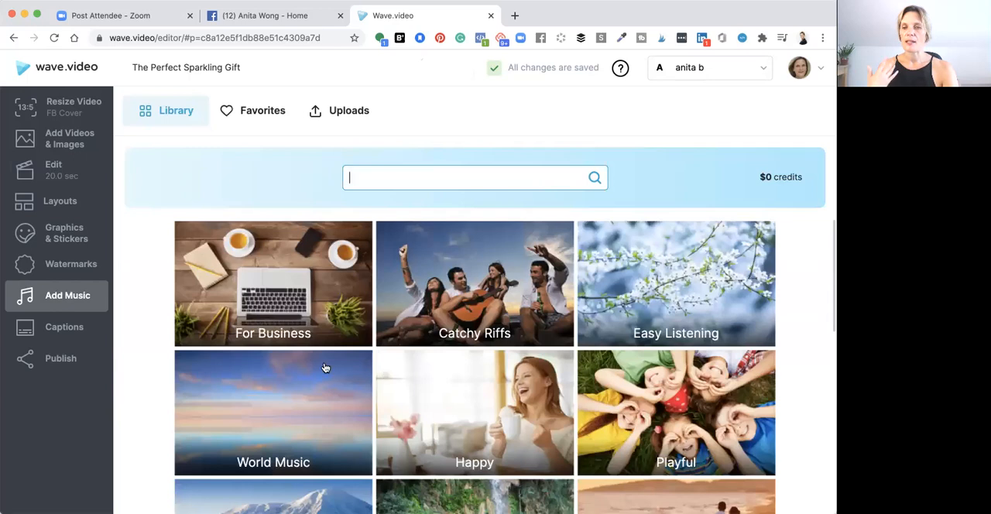
pyautogui.click(669, 426)
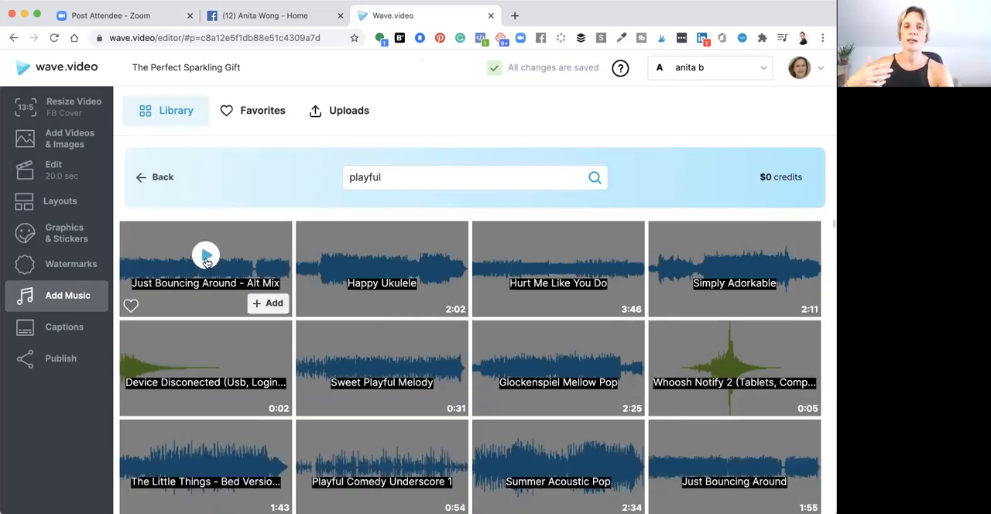
pyautogui.click(206, 256)
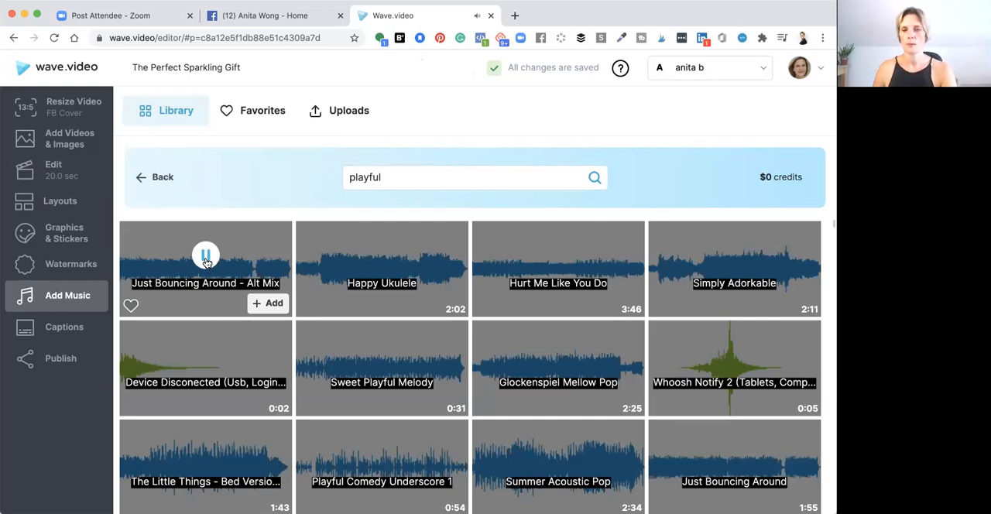
pyautogui.click(382, 356)
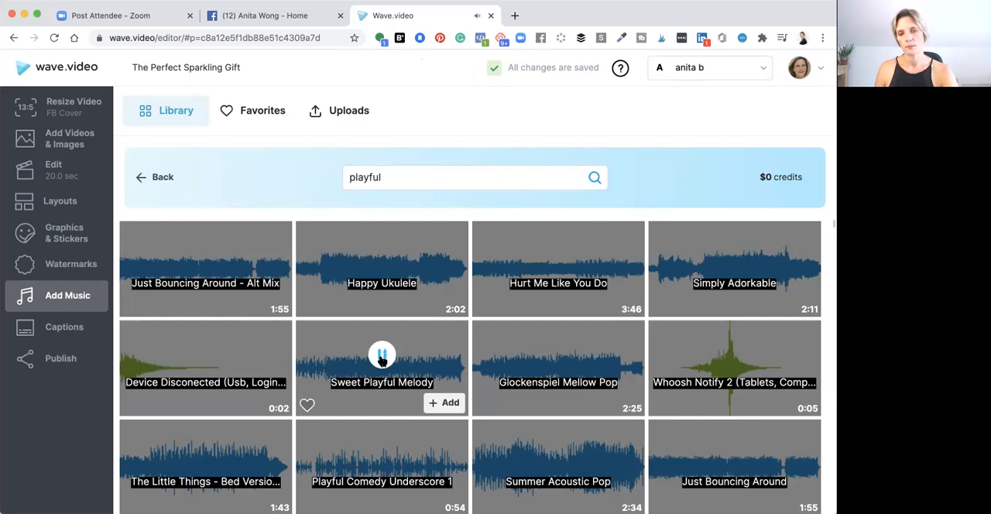
pyautogui.click(447, 403)
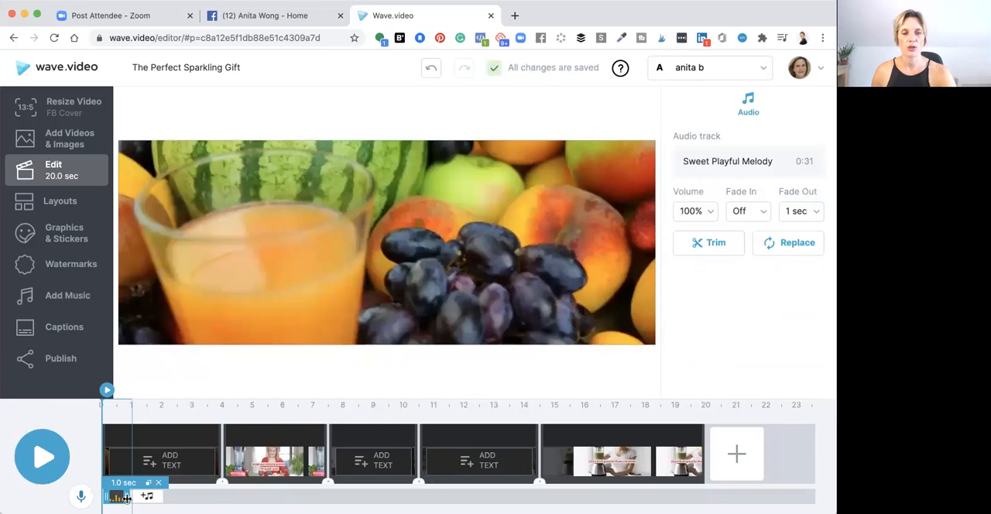
# Extend the Sweet Playful Melody track to the video's full 20 seconds and preview the opening scenes with it
pyautogui.moveTo(127, 498); pyautogui.dragTo(208, 496)
pyautogui.moveTo(300, 497); pyautogui.dragTo(718, 494)
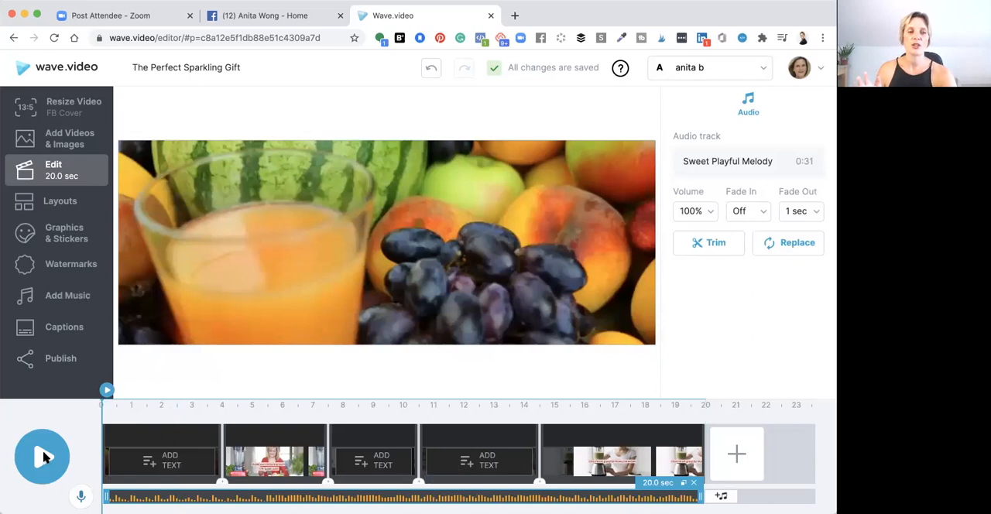
pyautogui.click(44, 457)
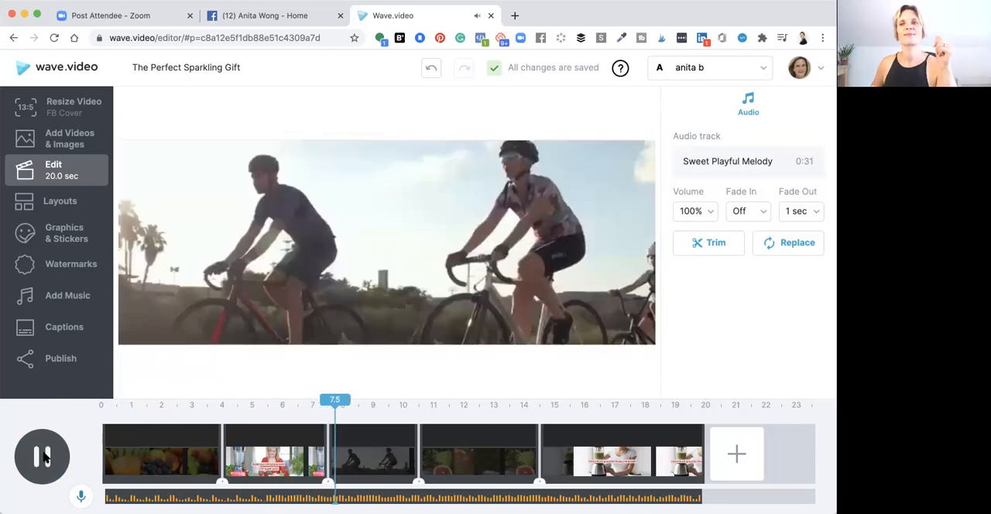
pyautogui.click(42, 457)
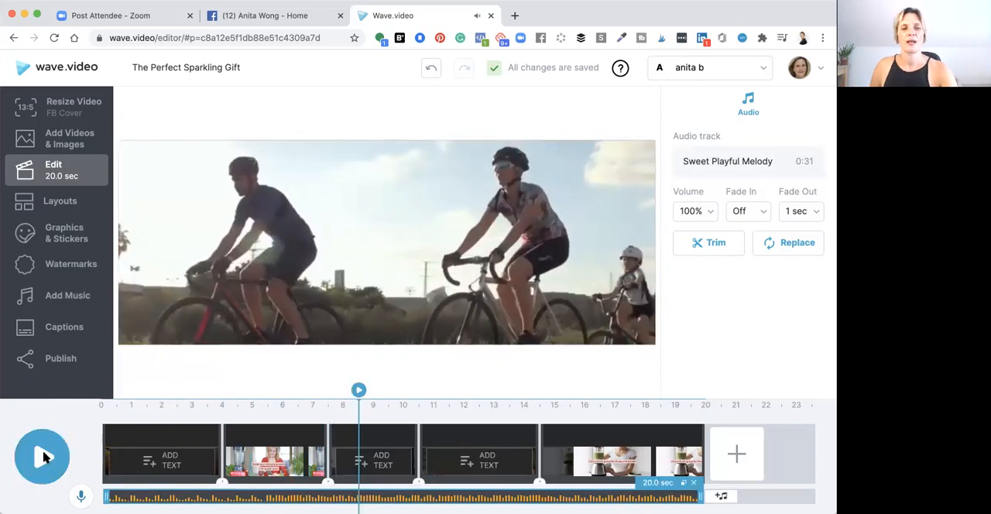
# Render the finished video for publishing at 720p resolution
pyautogui.click(48, 361)
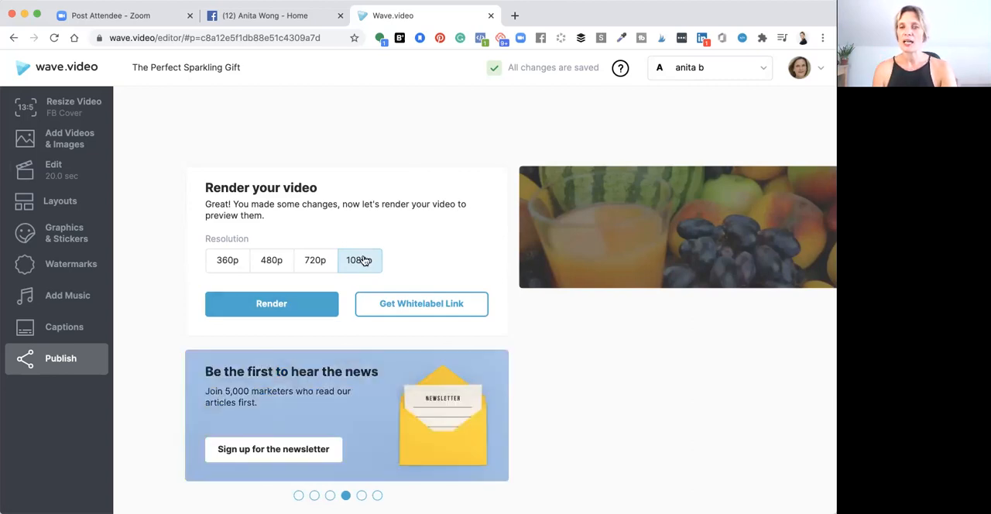
pyautogui.click(315, 261)
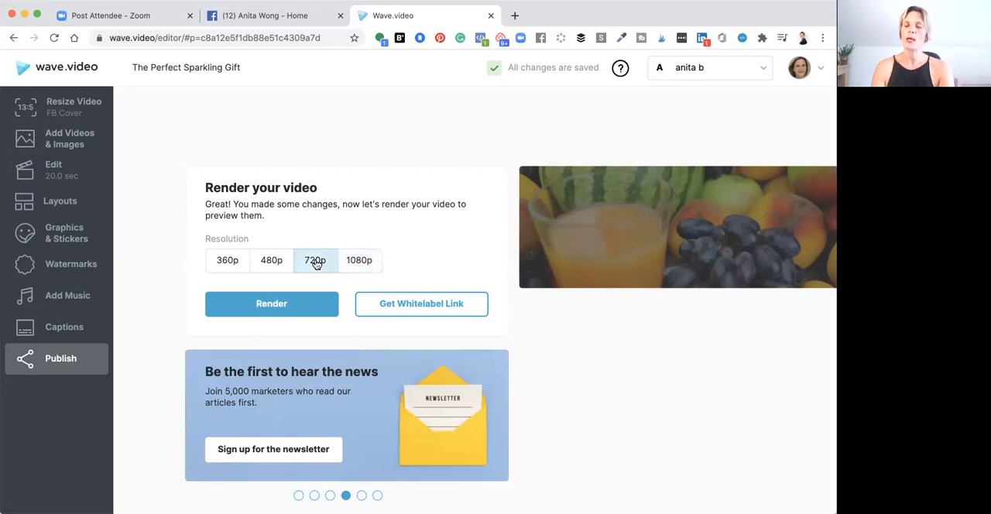
pyautogui.click(272, 304)
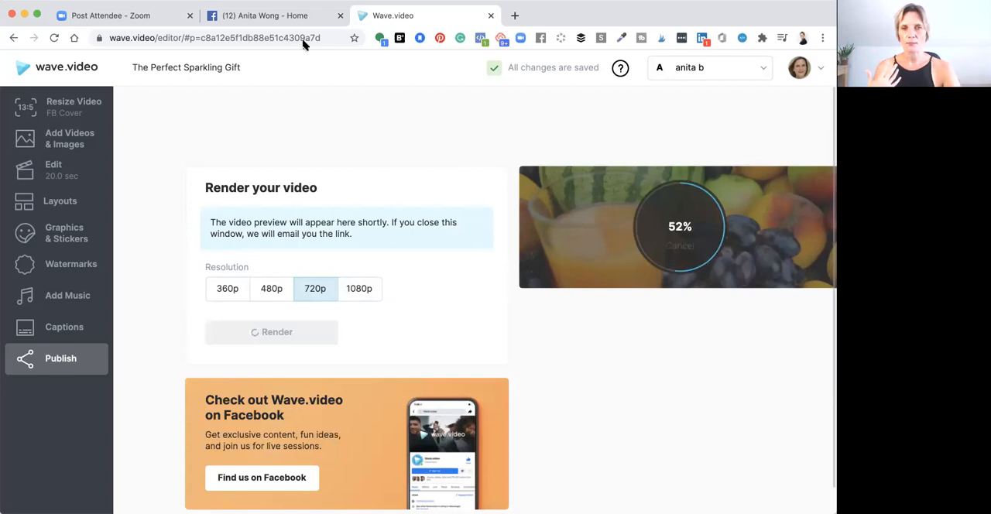
pyautogui.click(254, 16)
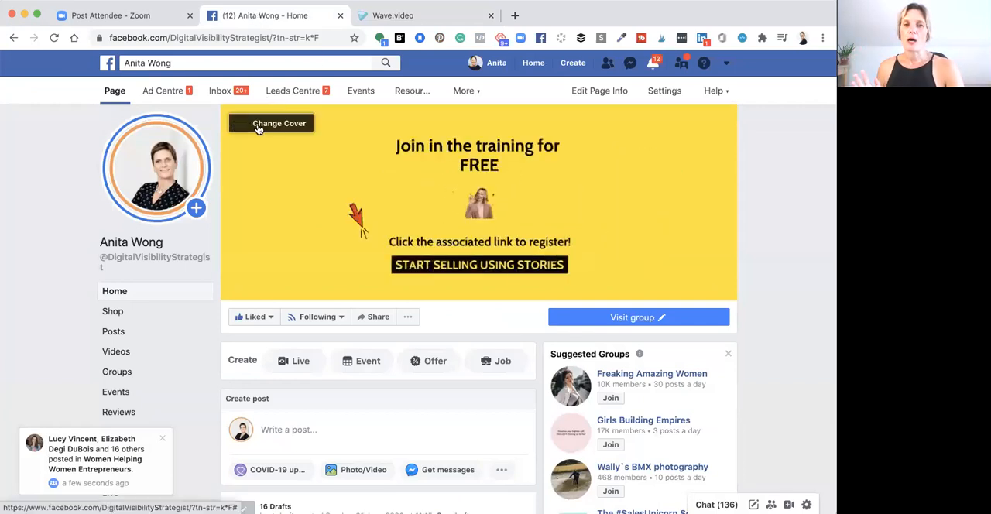
pyautogui.click(259, 125)
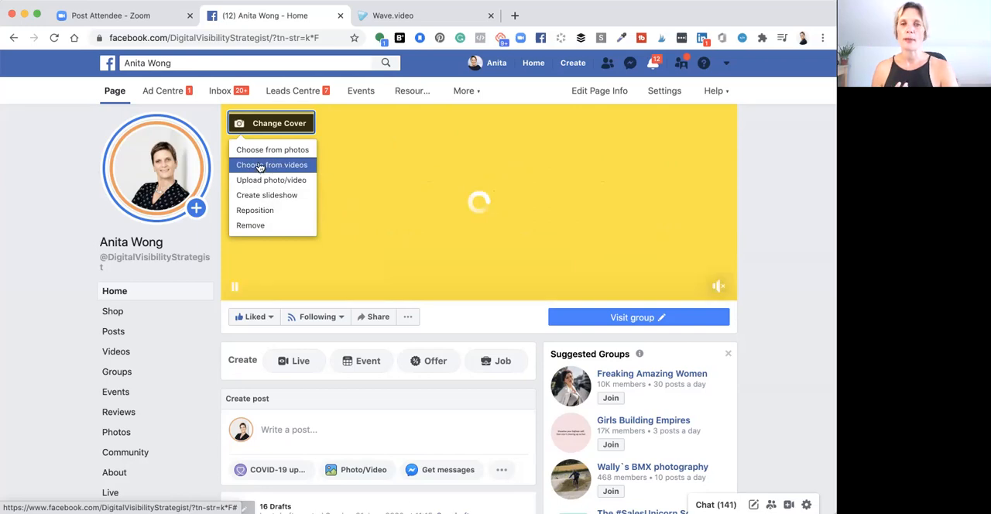
pyautogui.click(260, 166)
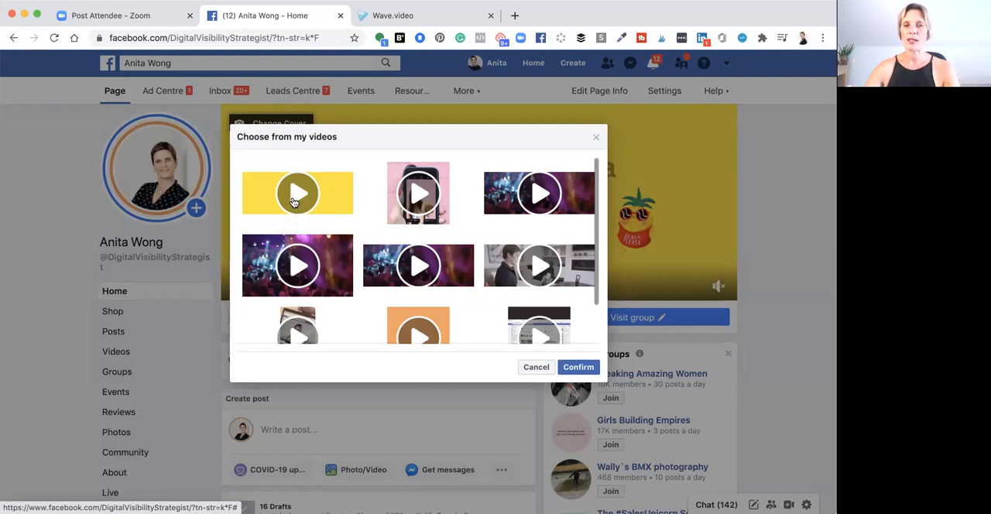
pyautogui.click(328, 204)
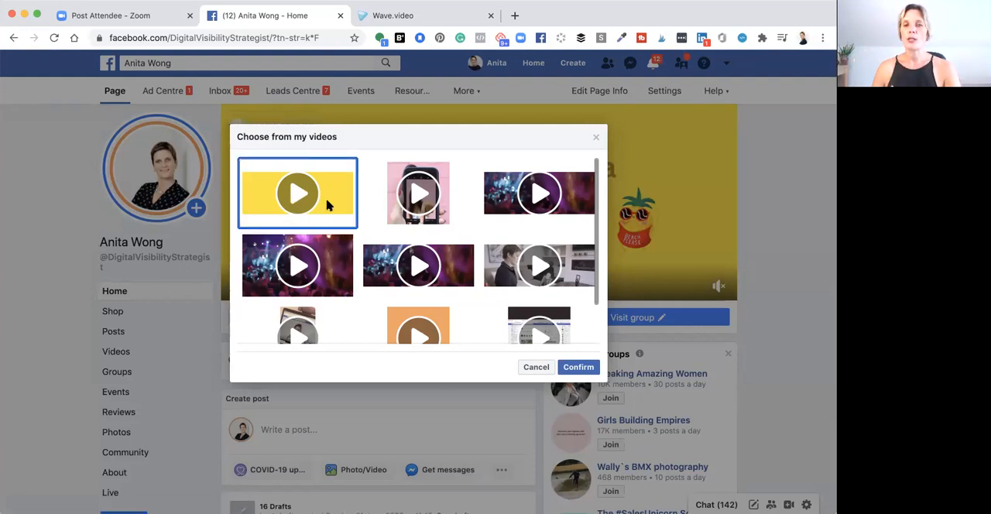
pyautogui.click(536, 368)
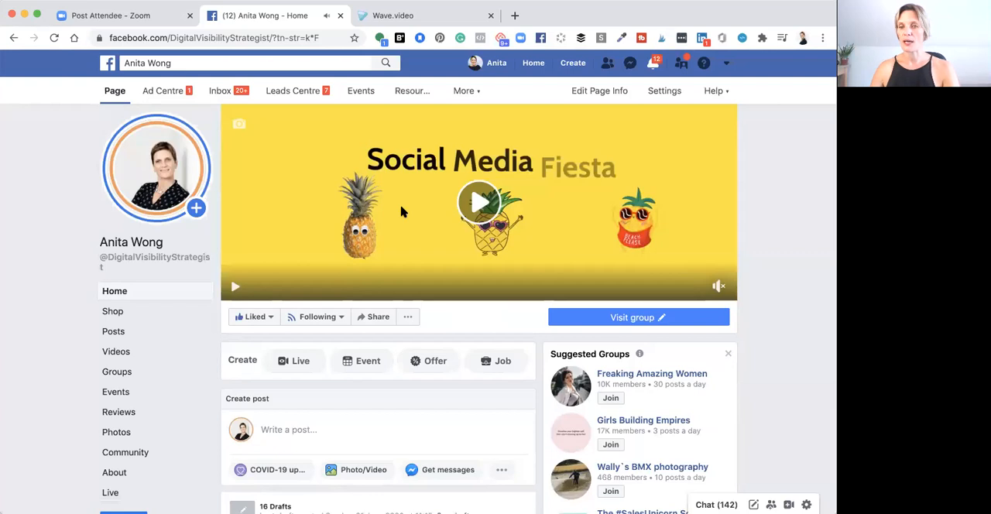
# Switch to Wave.video, download the rendered video in 720p and save it to the Desktop as "video header"
pyautogui.click(400, 17)
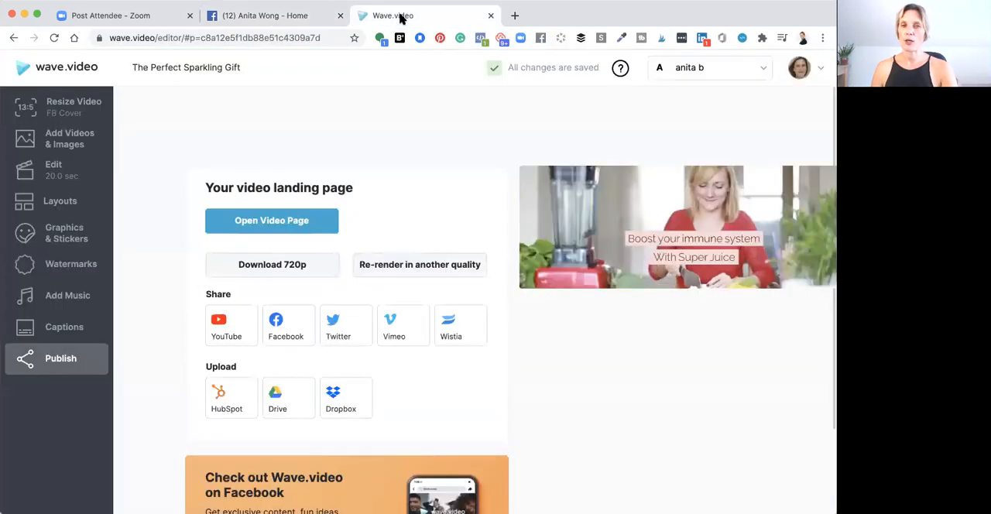
pyautogui.click(270, 267)
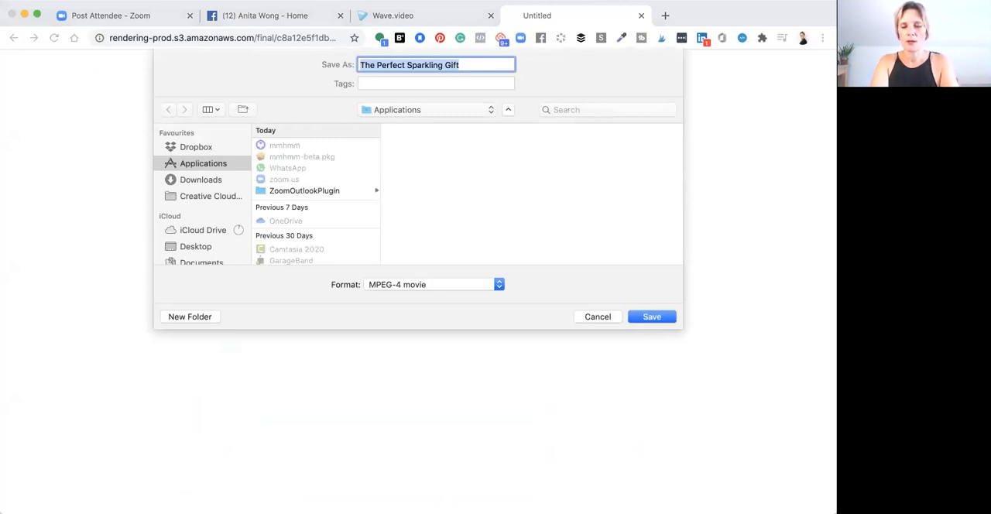
pyautogui.write('video header')
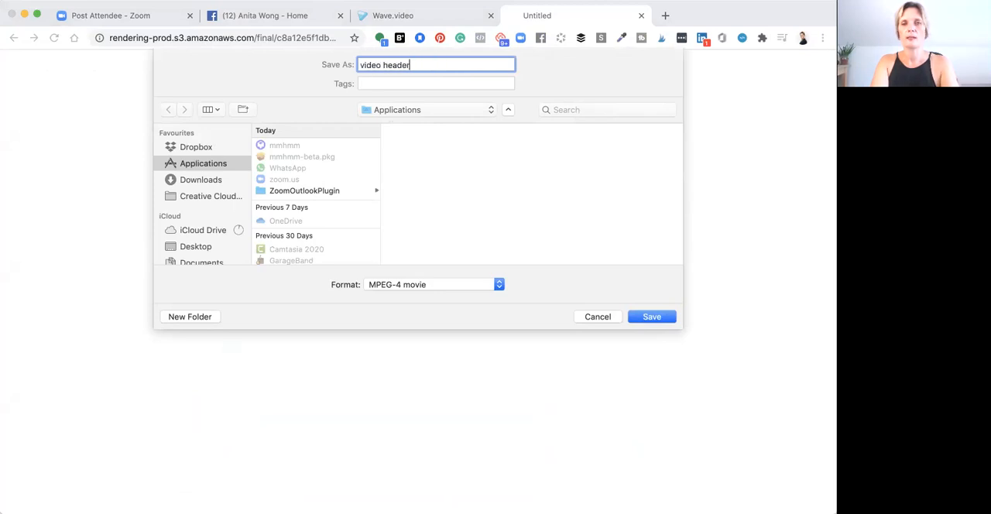
pyautogui.click(199, 147)
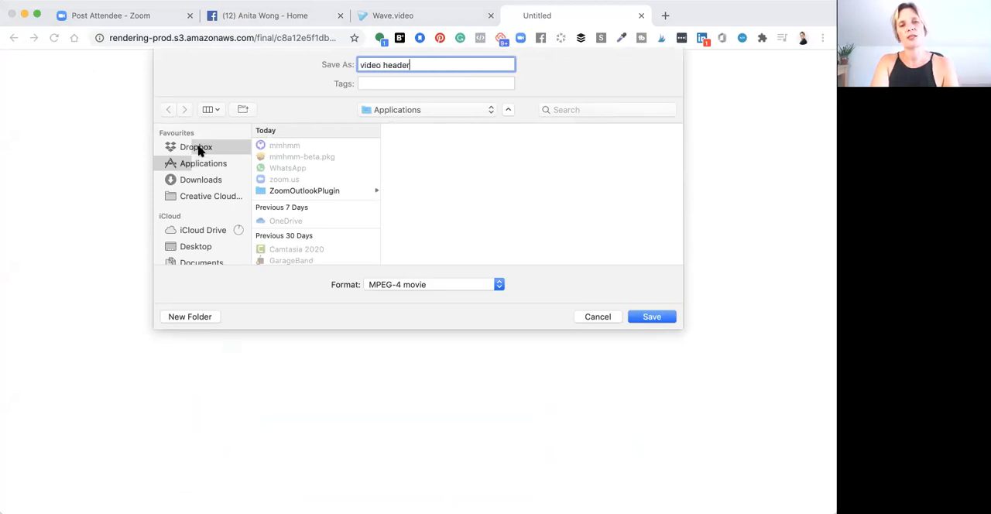
pyautogui.click(199, 246)
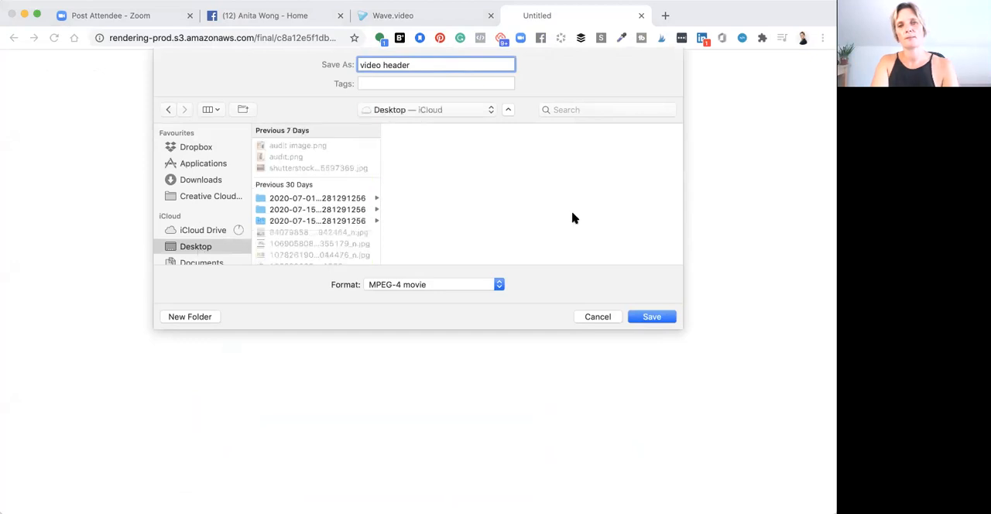
pyautogui.click(658, 319)
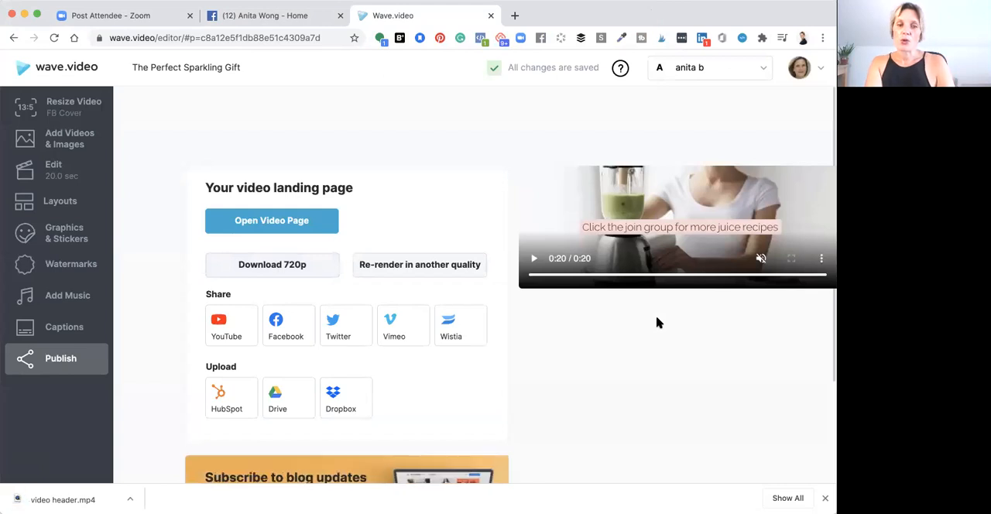
# Switch to the Facebook page and upload video header.mp4 from the Desktop as the new cover
pyautogui.click(288, 15)
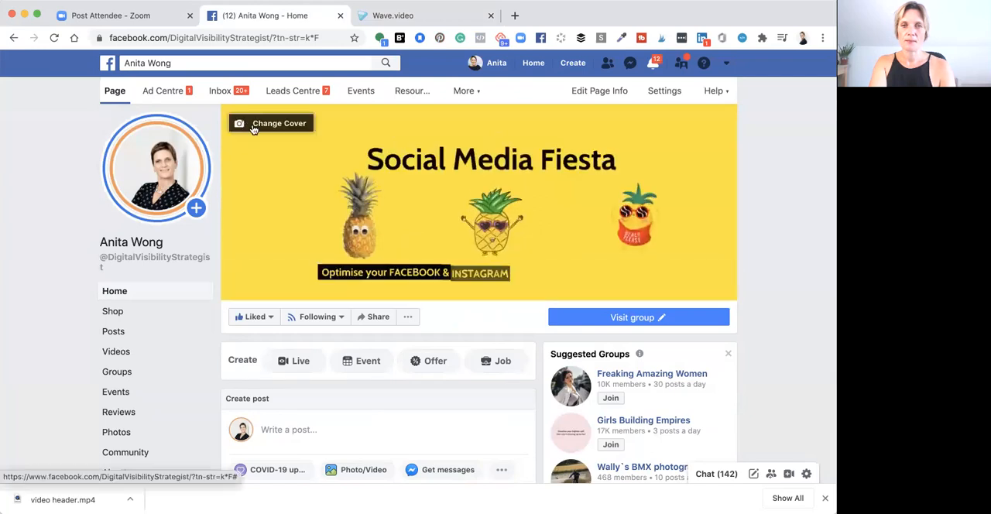
pyautogui.click(254, 125)
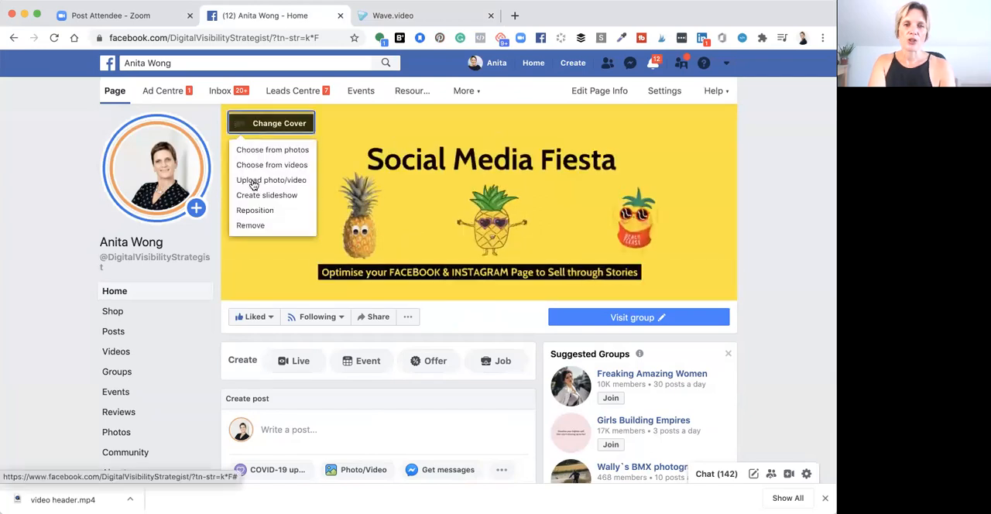
pyautogui.click(252, 187)
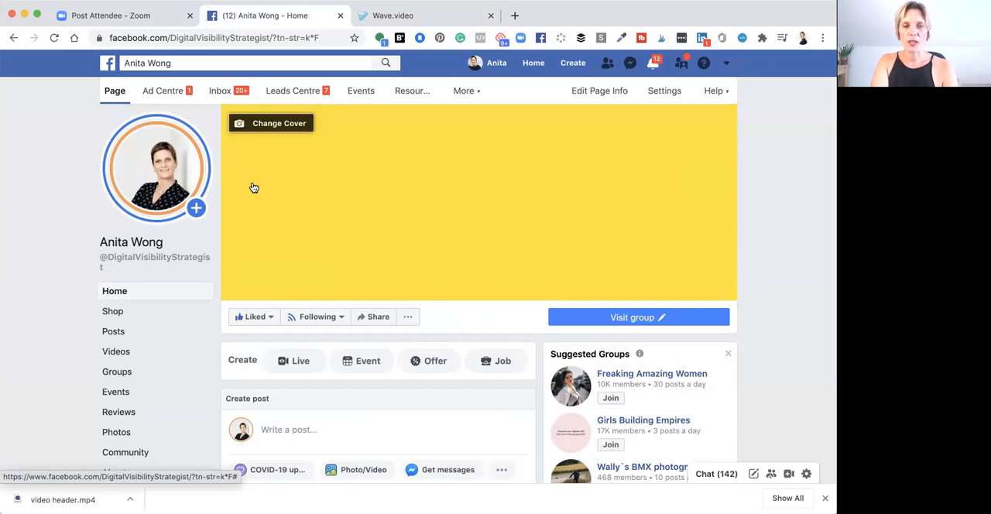
pyautogui.click(262, 125)
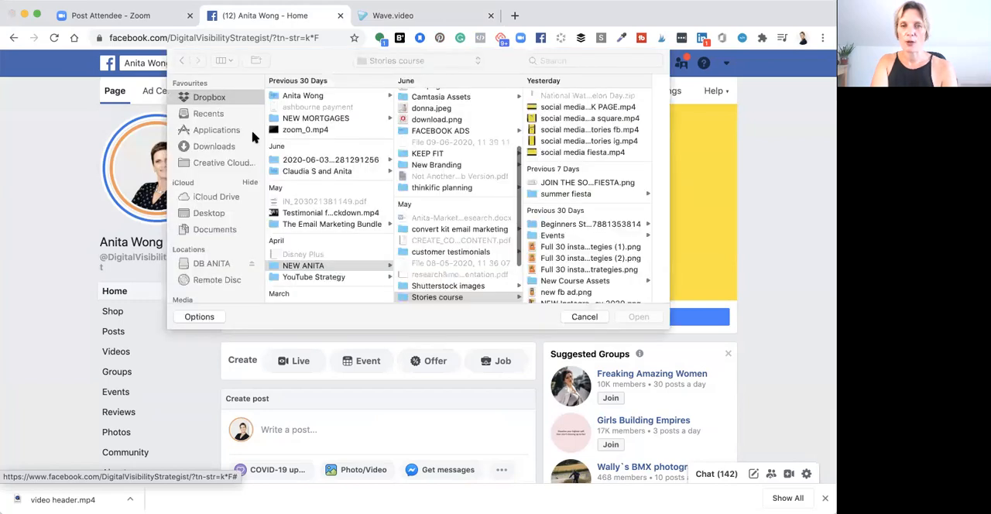
pyautogui.click(209, 214)
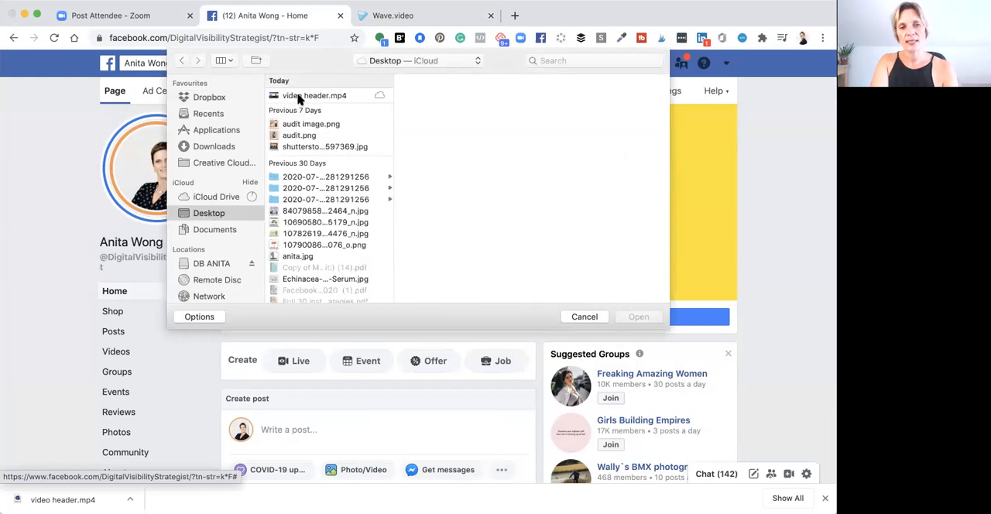
pyautogui.click(299, 96)
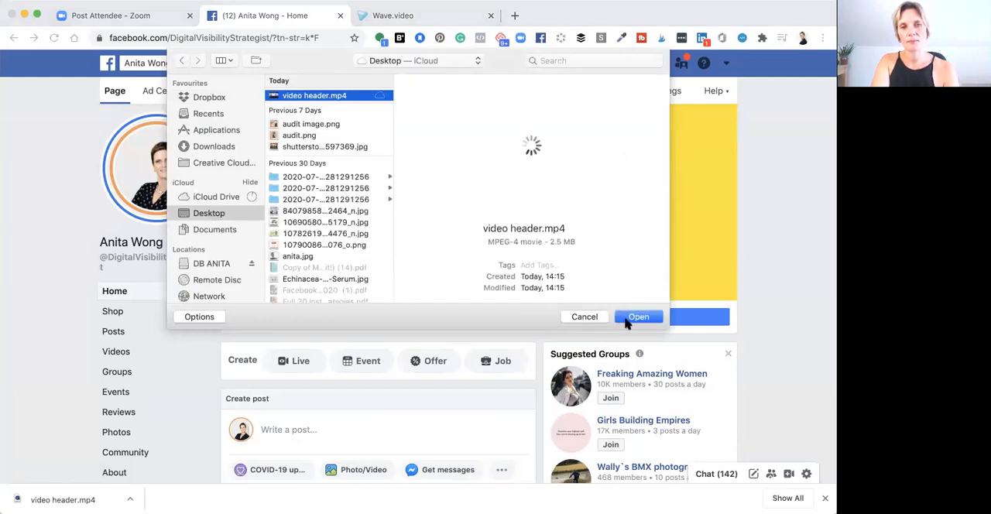
pyautogui.click(627, 316)
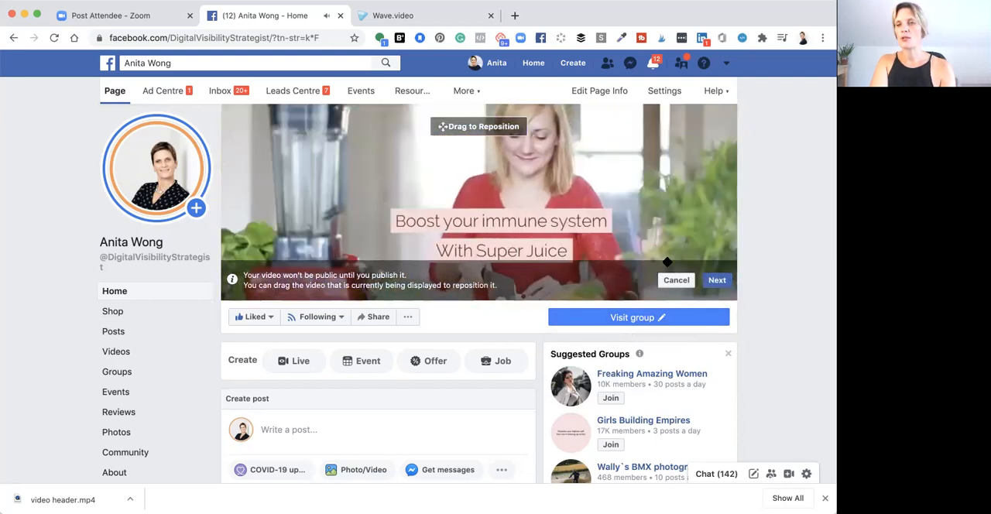
# Accept the cover video's position, go through the thumbnails and choose the one reading "Boost your immune system With Super Juice"
pyautogui.click(718, 283)
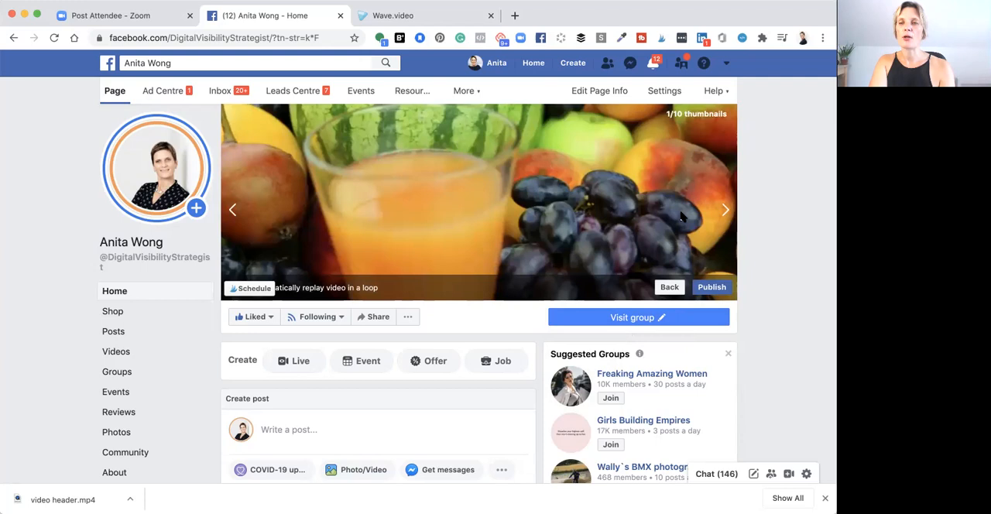
pyautogui.click(726, 211)
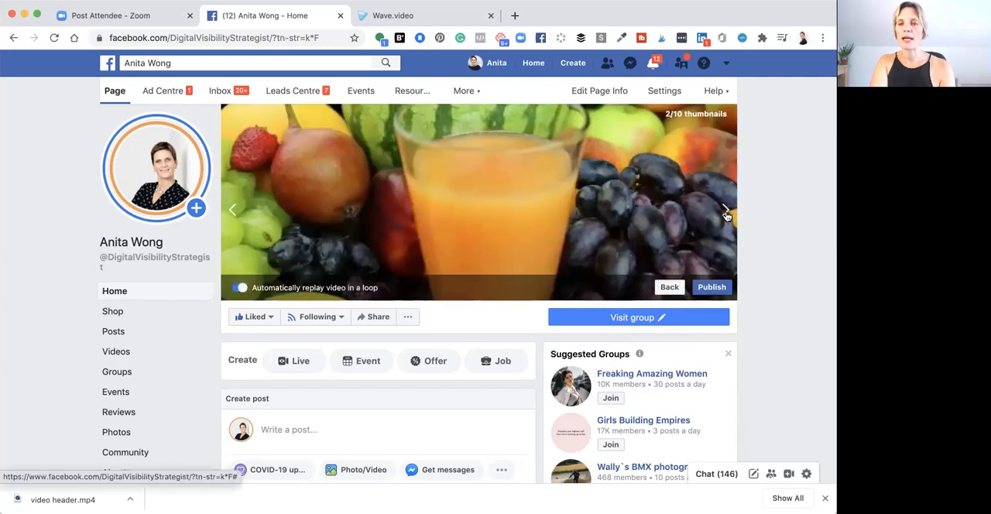
pyautogui.click(726, 211)
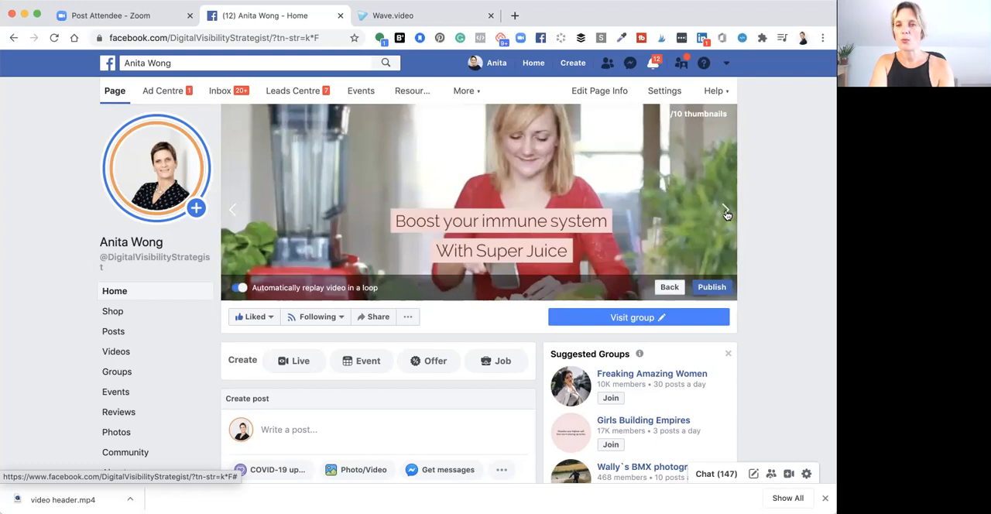
pyautogui.click(726, 213)
pyautogui.click(726, 213)
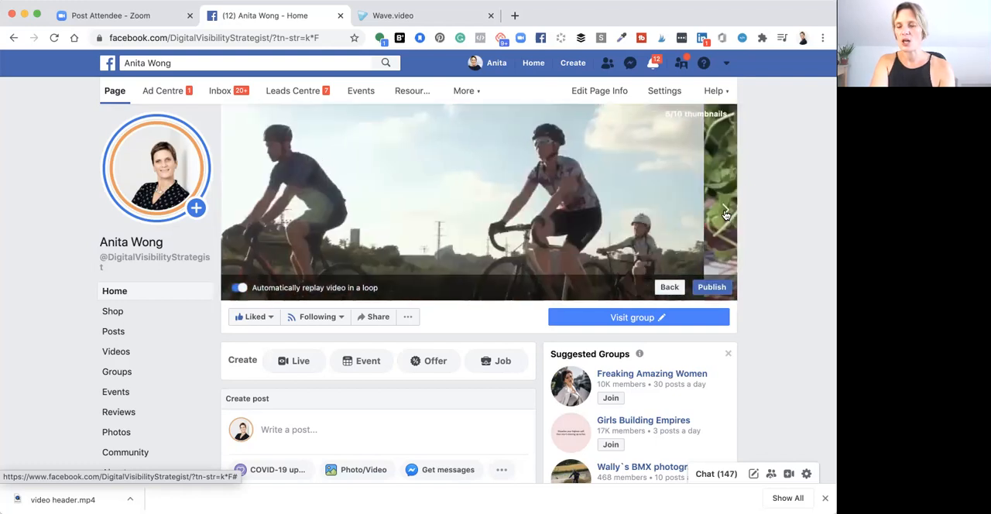
pyautogui.click(727, 214)
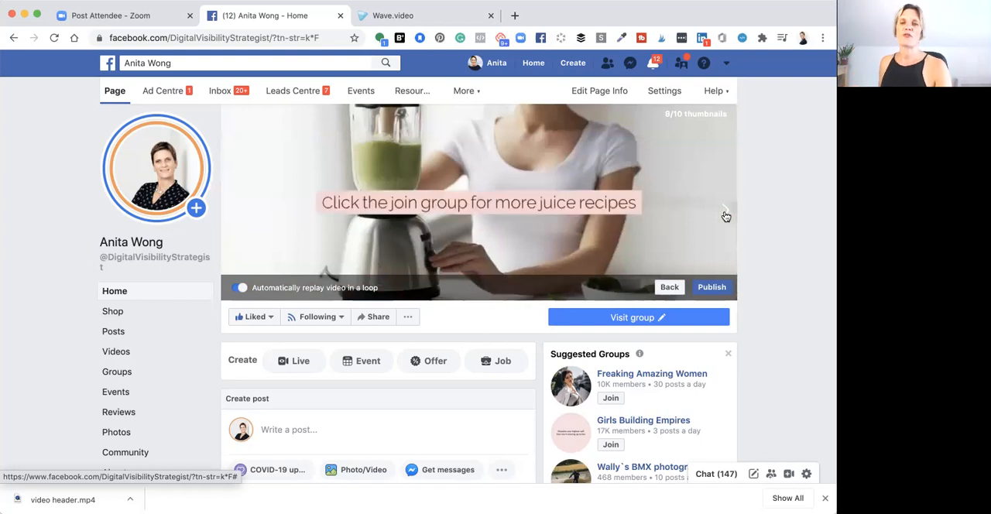
pyautogui.click(727, 216)
pyautogui.click(726, 216)
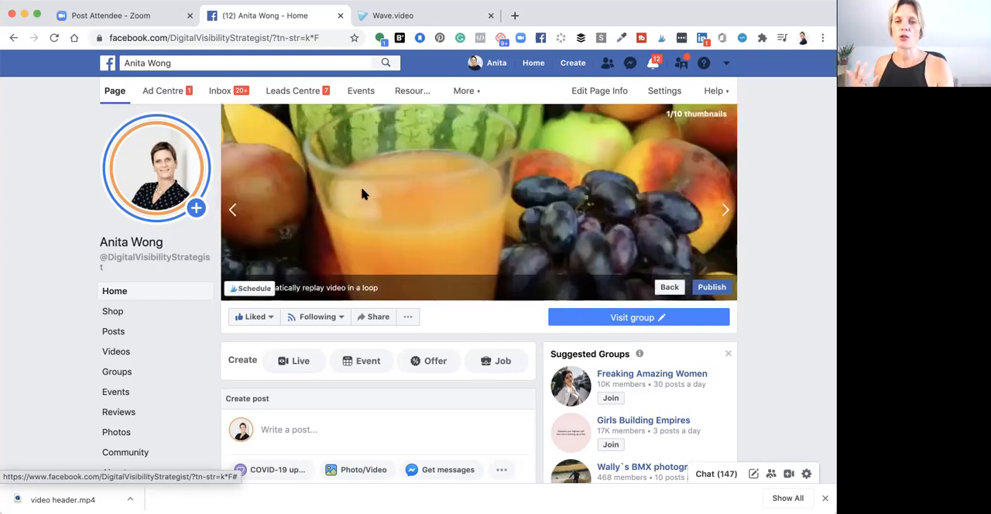
pyautogui.click(724, 211)
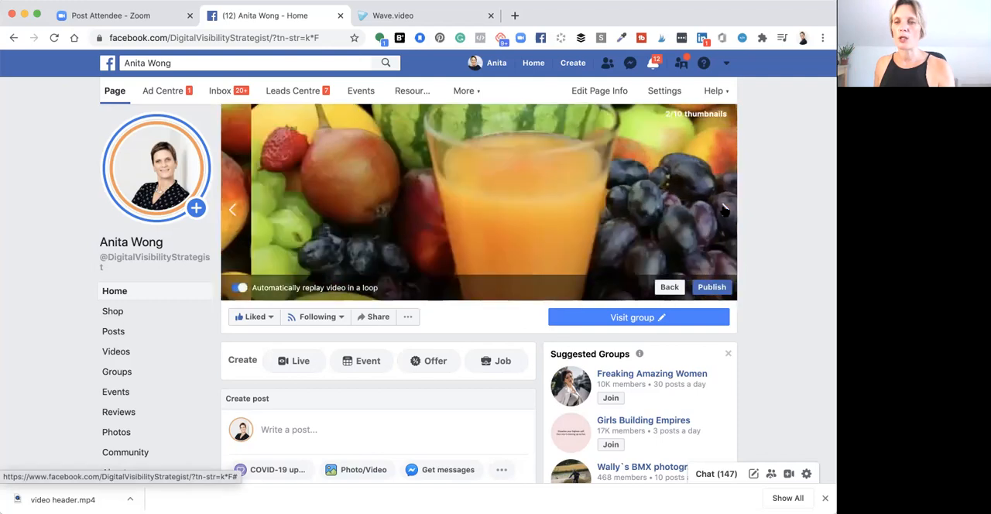
pyautogui.click(724, 210)
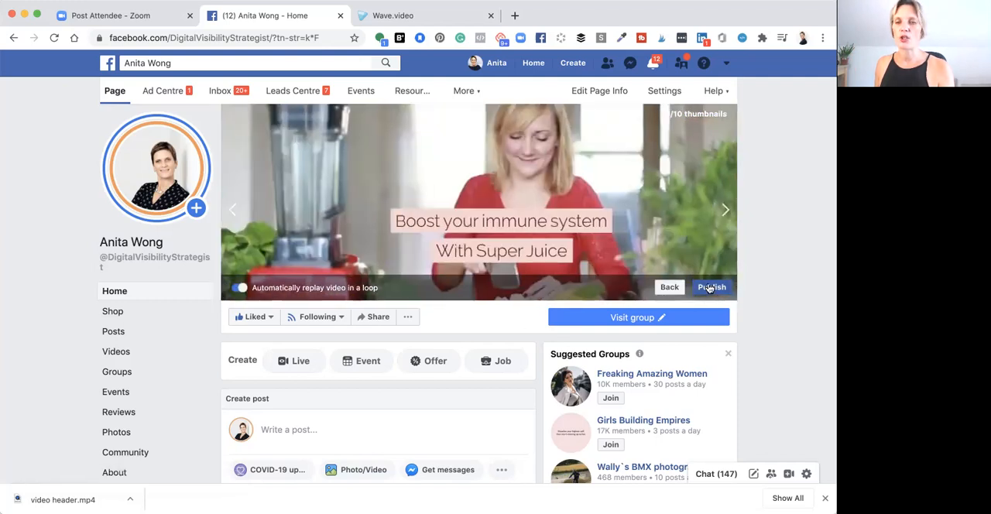